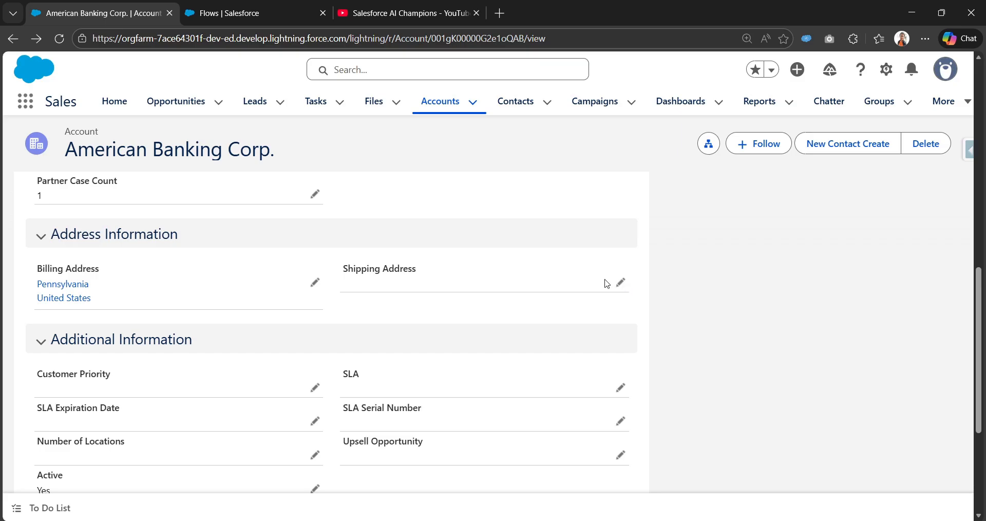
Open the first contact related to the American Banking Corp. account and examine its details, including the mailing address
{"action": "scroll", "coordinate": [606, 282], "scroll_direction": "up", "scroll_amount": 10}
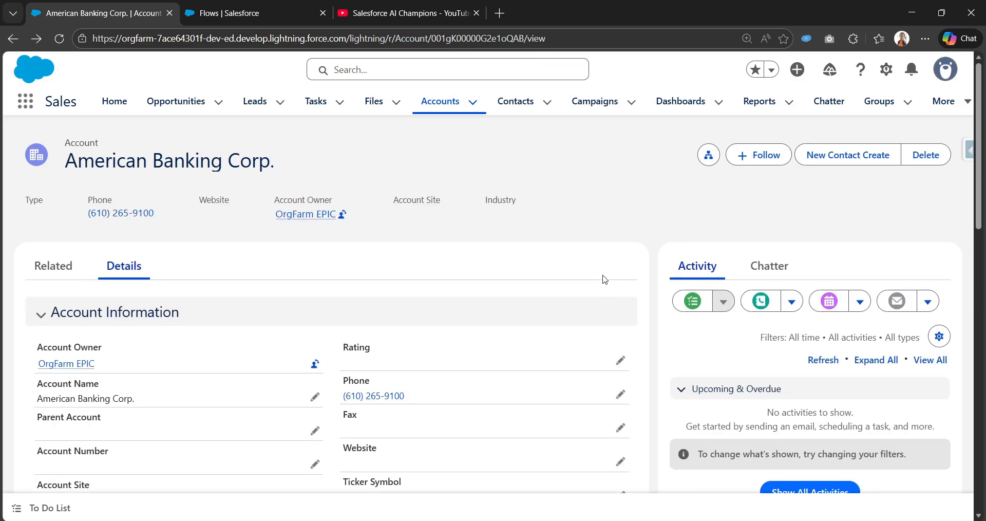
{"action": "left_click", "coordinate": [77, 272]}
{"action": "scroll", "coordinate": [79, 287], "scroll_direction": "down", "scroll_amount": 3}
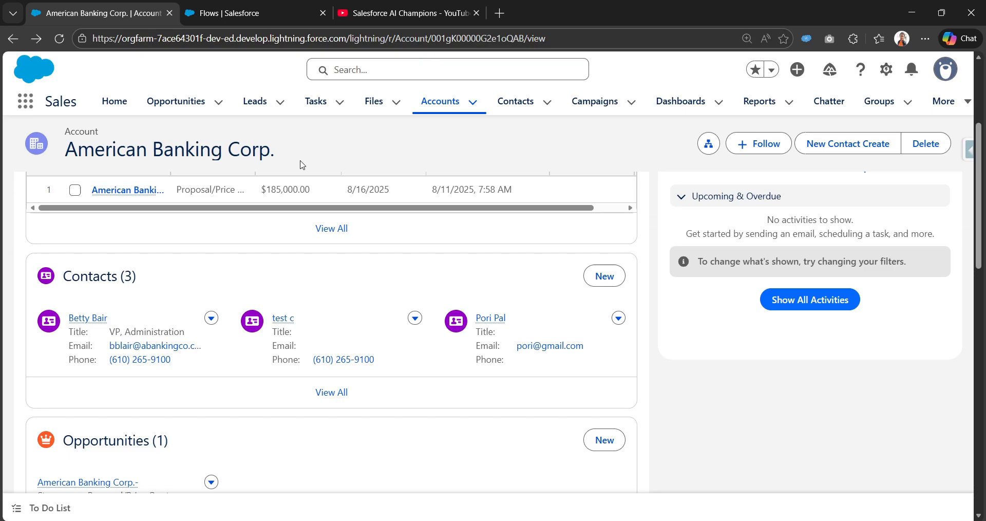
{"action": "left_click", "coordinate": [94, 319]}
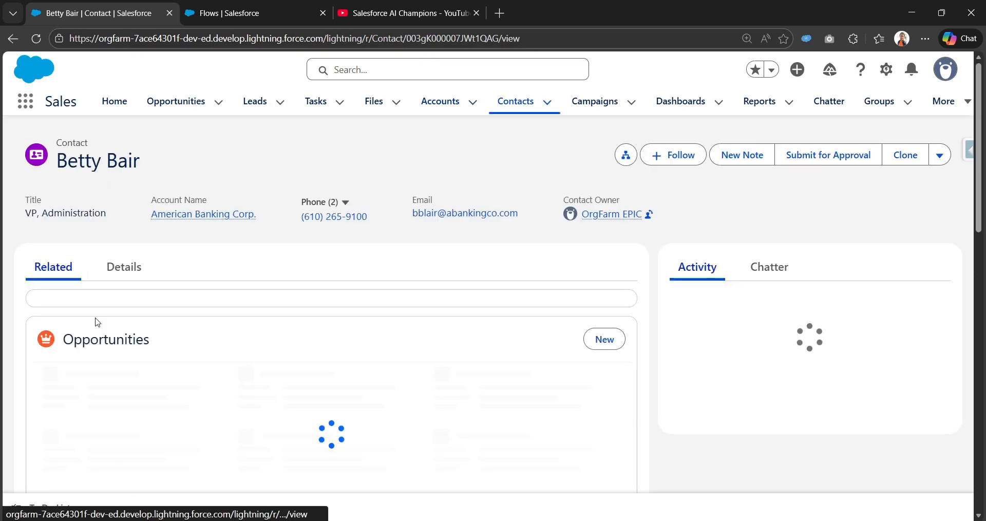
{"action": "left_click", "coordinate": [124, 266]}
{"action": "scroll", "coordinate": [263, 344], "scroll_direction": "down", "scroll_amount": 3}
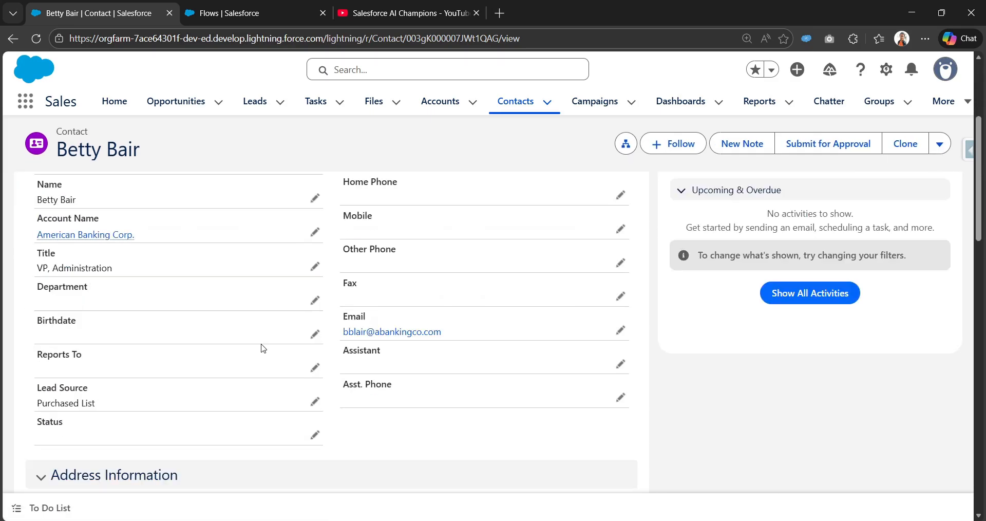
{"action": "scroll", "coordinate": [263, 348], "scroll_direction": "down", "scroll_amount": 5}
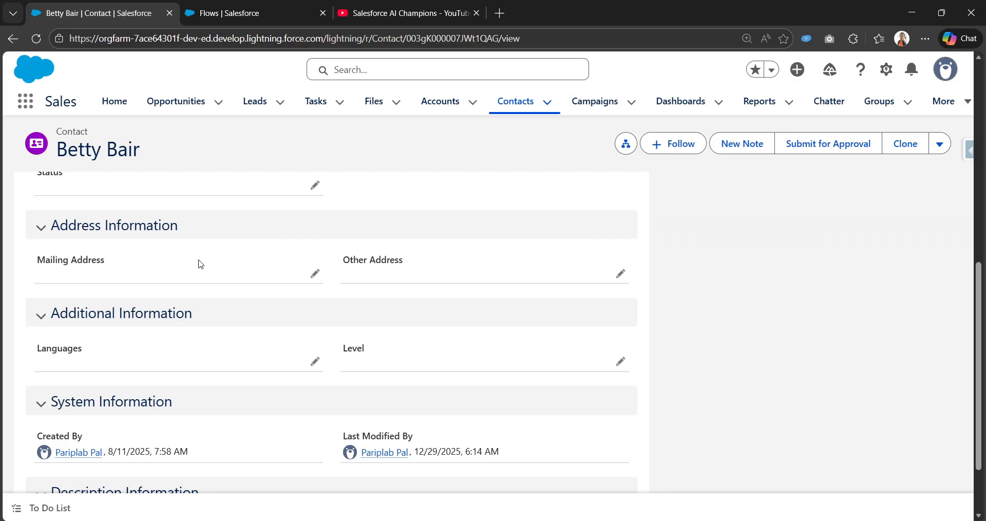
Switch to the Flows setup page, create a new Record-Triggered Flow and dismiss the error message
{"action": "left_click", "coordinate": [248, 12]}
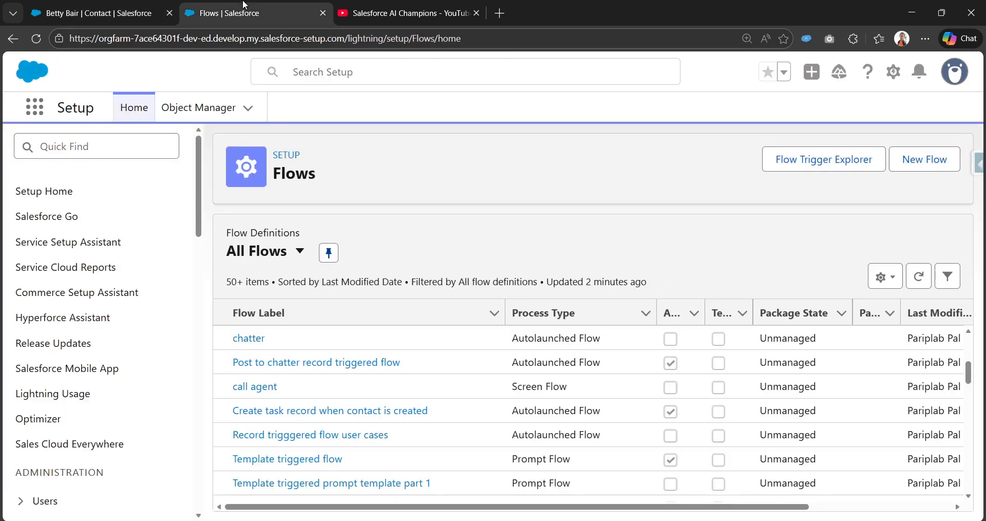
{"action": "left_click", "coordinate": [919, 163]}
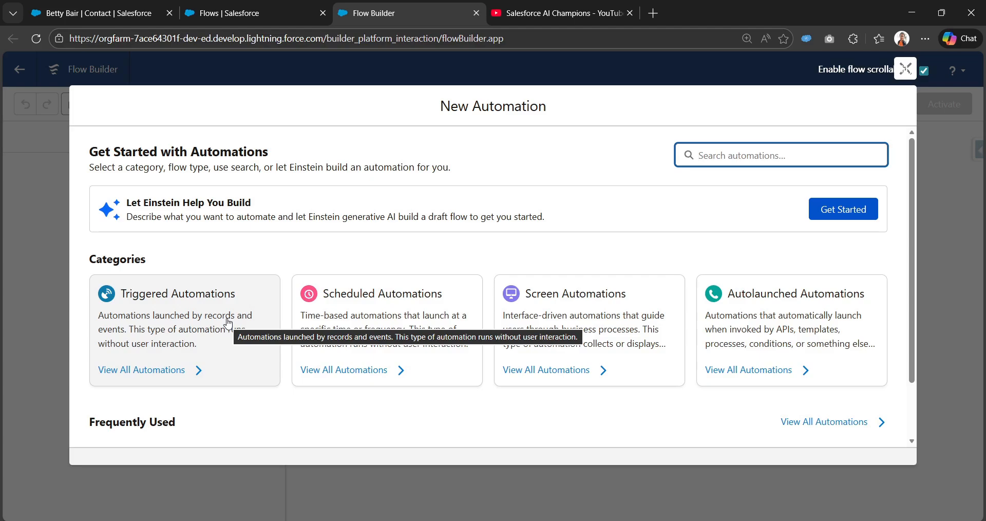
{"action": "left_click", "coordinate": [228, 322]}
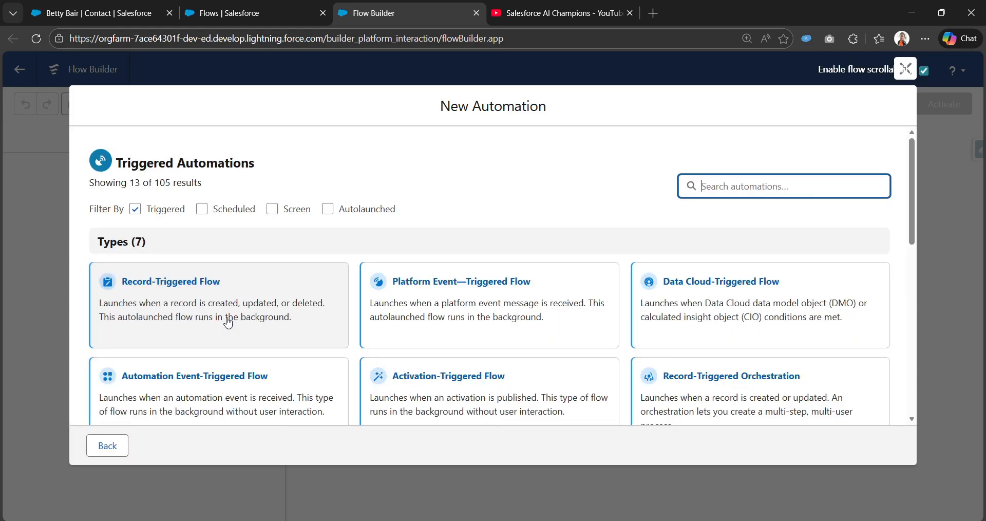
{"action": "left_click", "coordinate": [178, 289]}
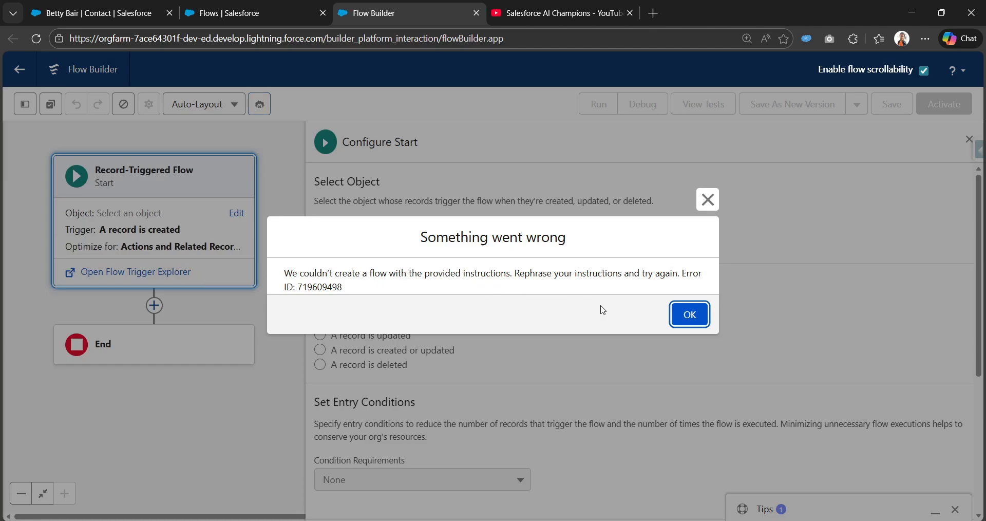
{"action": "left_click", "coordinate": [689, 313]}
Set the flow's triggering object to Account and trigger it when a record is updated
{"action": "left_click", "coordinate": [426, 242]}
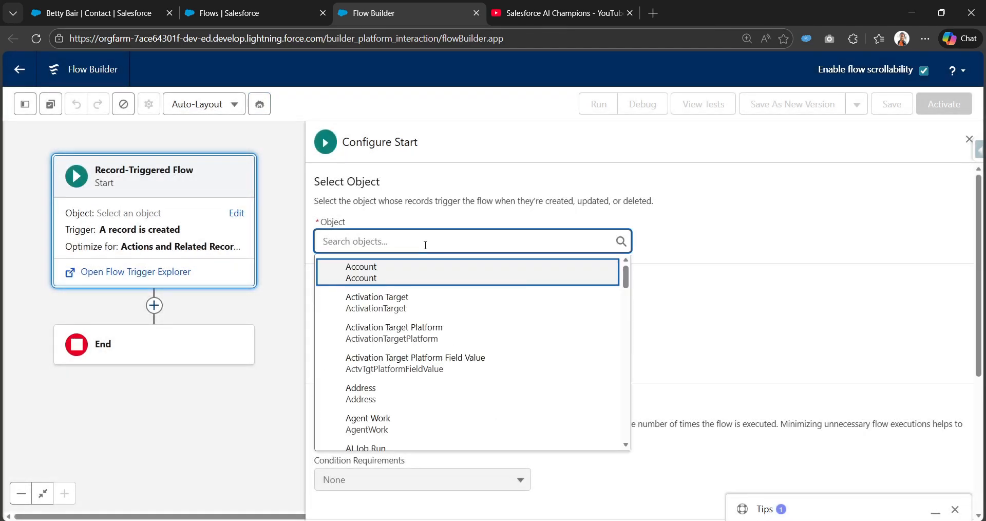
{"action": "type", "text": "Acc"}
{"action": "left_click", "coordinate": [425, 269]}
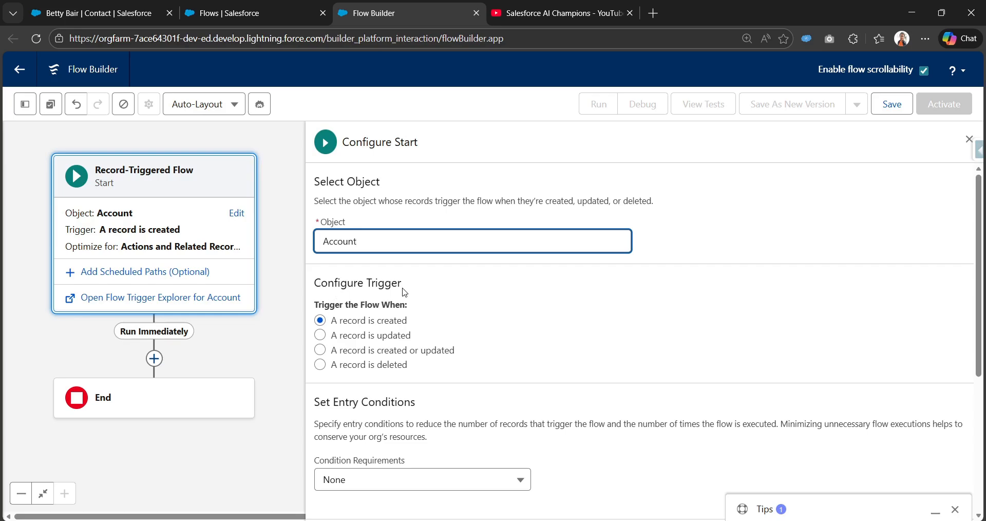
{"action": "left_click", "coordinate": [318, 338]}
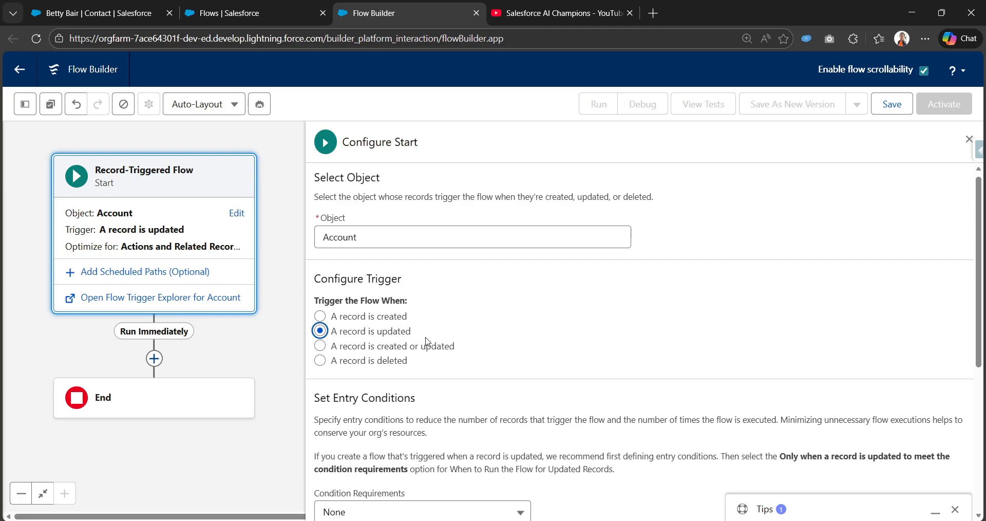
Set the flow's entry condition requirements to All Conditions Are Met (AND)
{"action": "scroll", "coordinate": [425, 342], "scroll_direction": "down", "scroll_amount": 3}
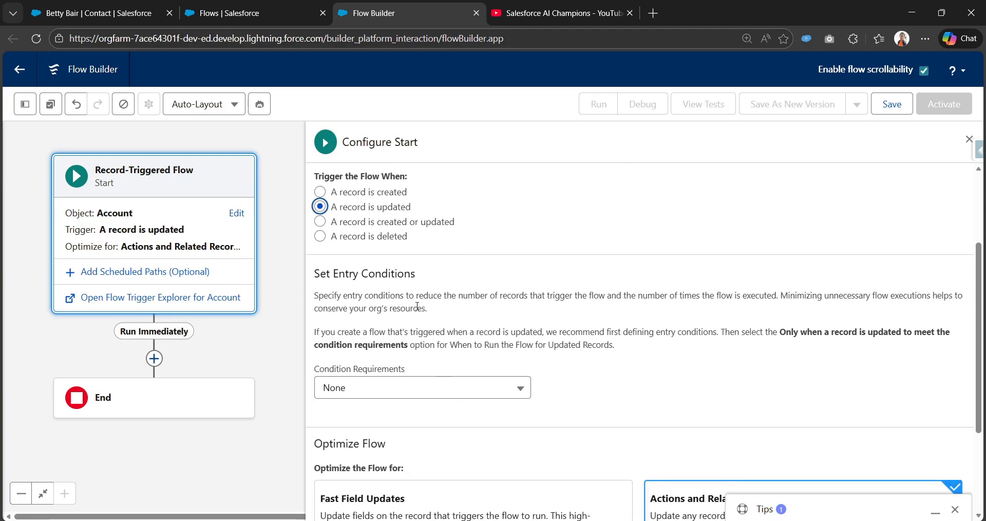
{"action": "left_click", "coordinate": [515, 267]}
{"action": "left_click", "coordinate": [419, 387]}
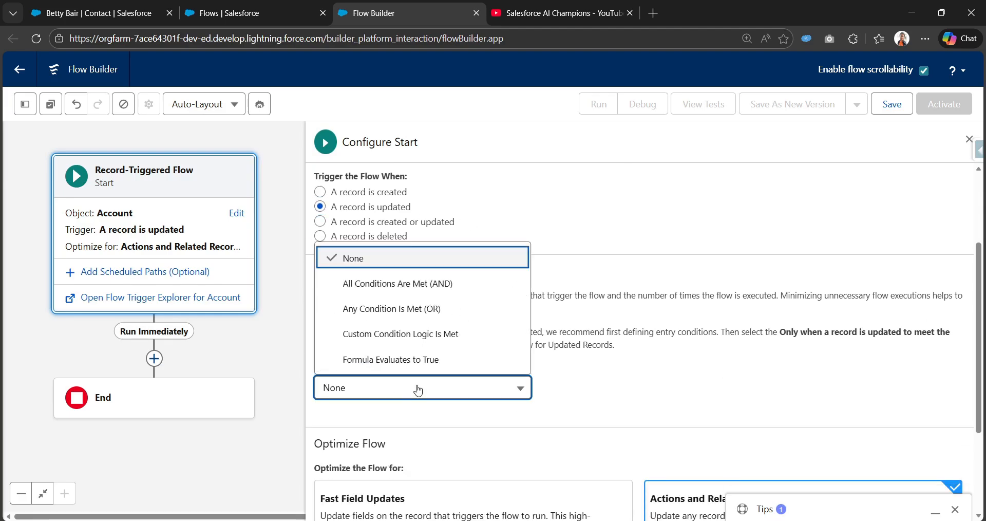
{"action": "left_click", "coordinate": [438, 284]}
Define the entry condition as Shipping Street Is Changed True
{"action": "scroll", "coordinate": [437, 319], "scroll_direction": "down", "scroll_amount": 3}
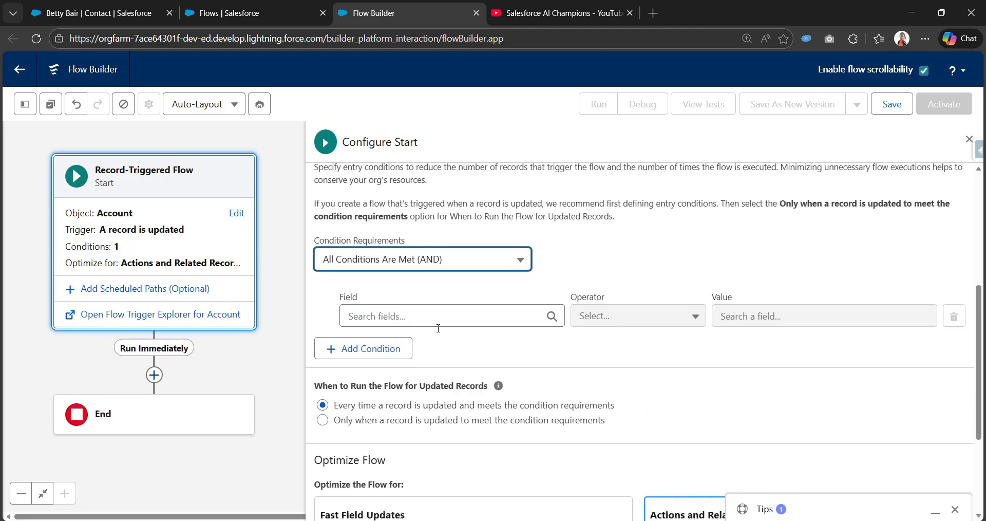
{"action": "left_click", "coordinate": [443, 317]}
{"action": "type", "text": "Shipp"}
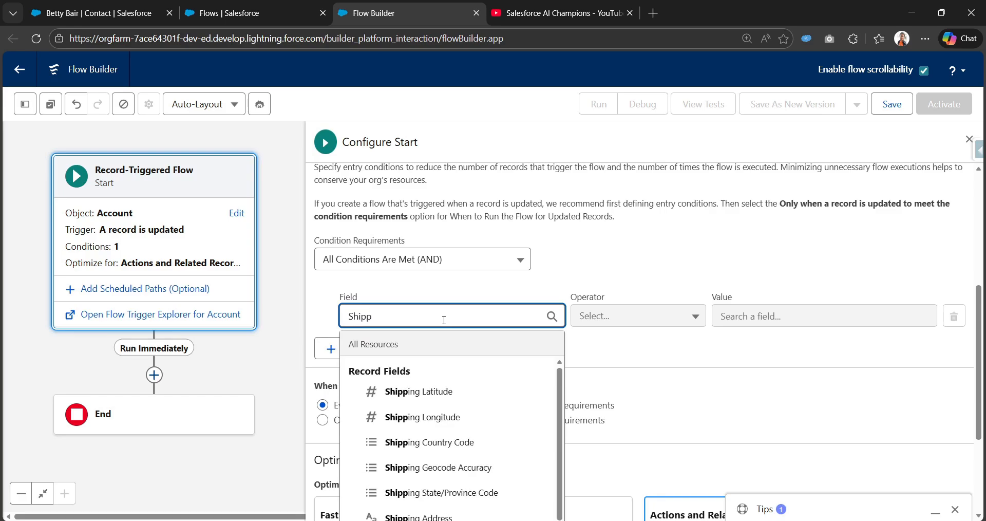
{"action": "scroll", "coordinate": [440, 415], "scroll_direction": "down", "scroll_amount": 2}
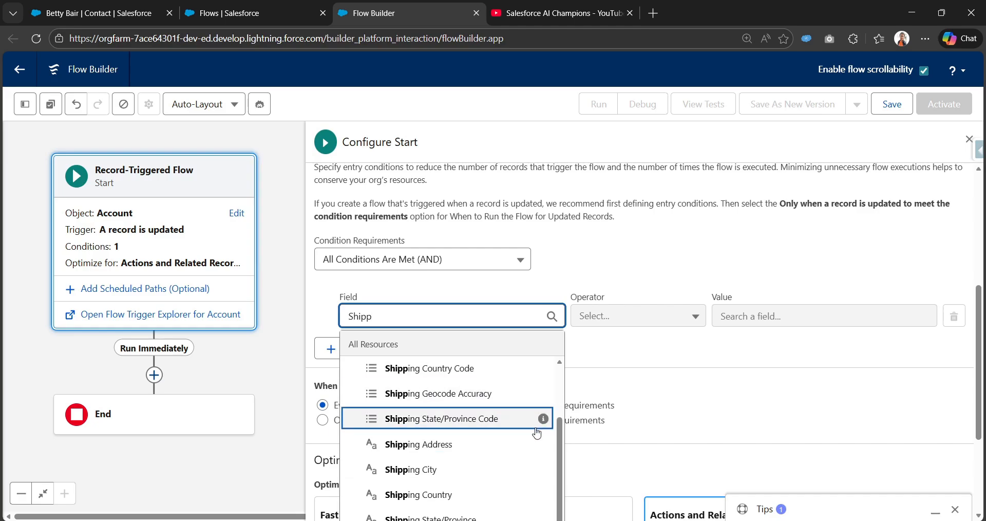
{"action": "type", "text": "ing st"}
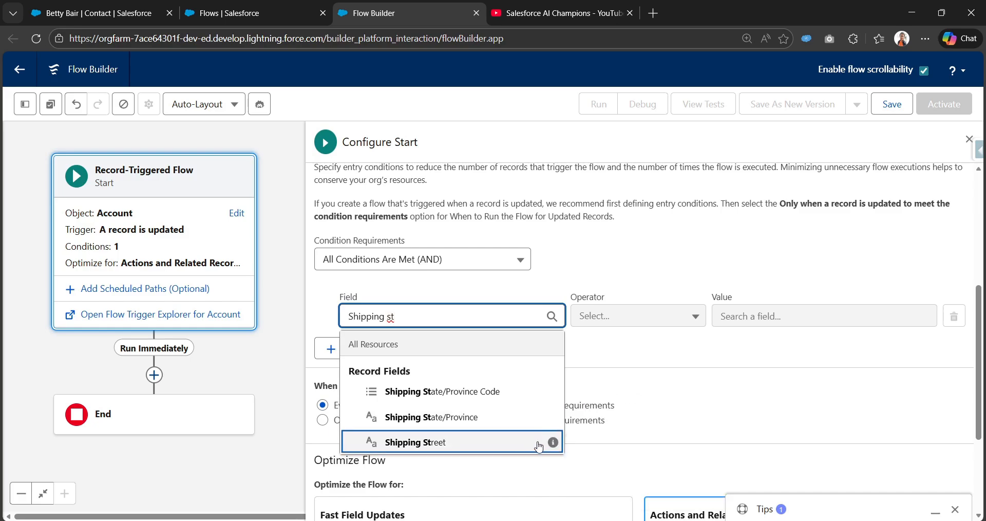
{"action": "left_click", "coordinate": [536, 443]}
{"action": "left_click", "coordinate": [645, 328]}
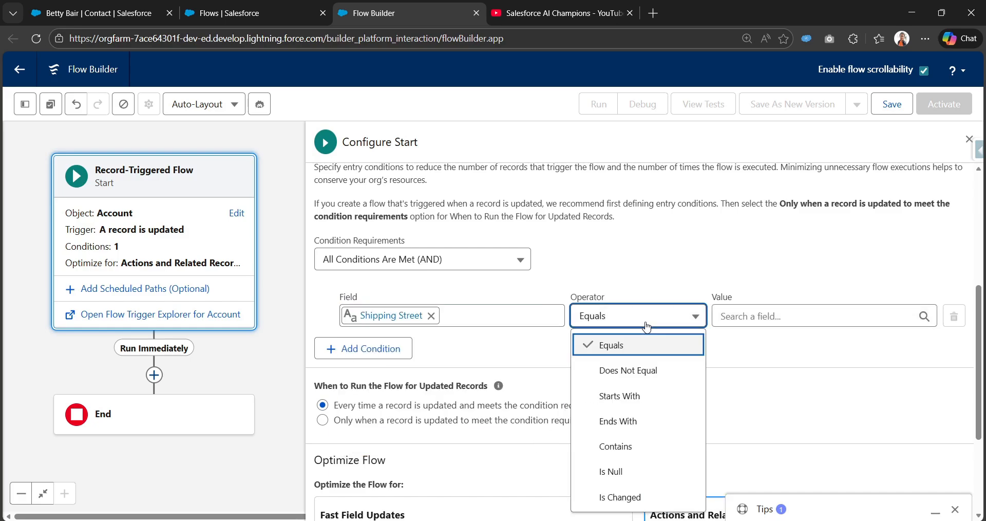
{"action": "left_click", "coordinate": [662, 497]}
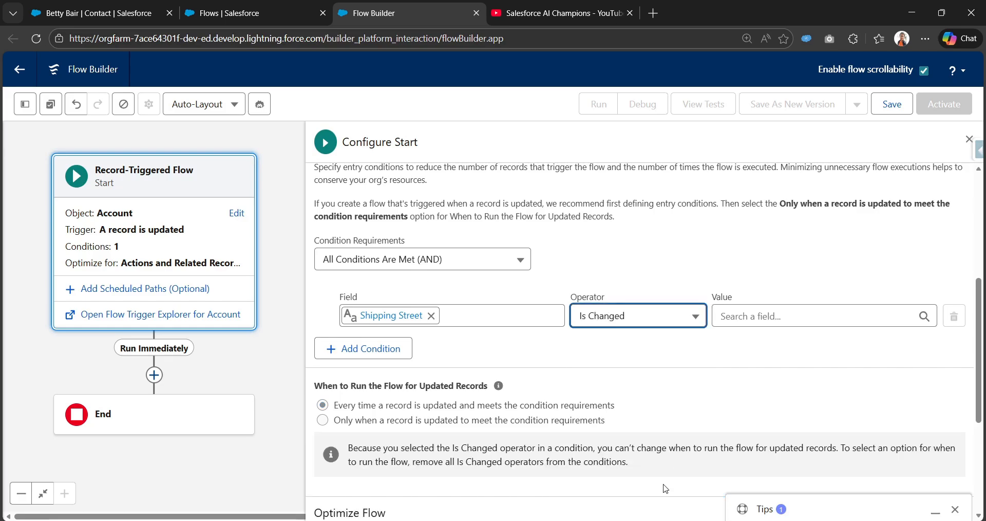
{"action": "left_click", "coordinate": [781, 308]}
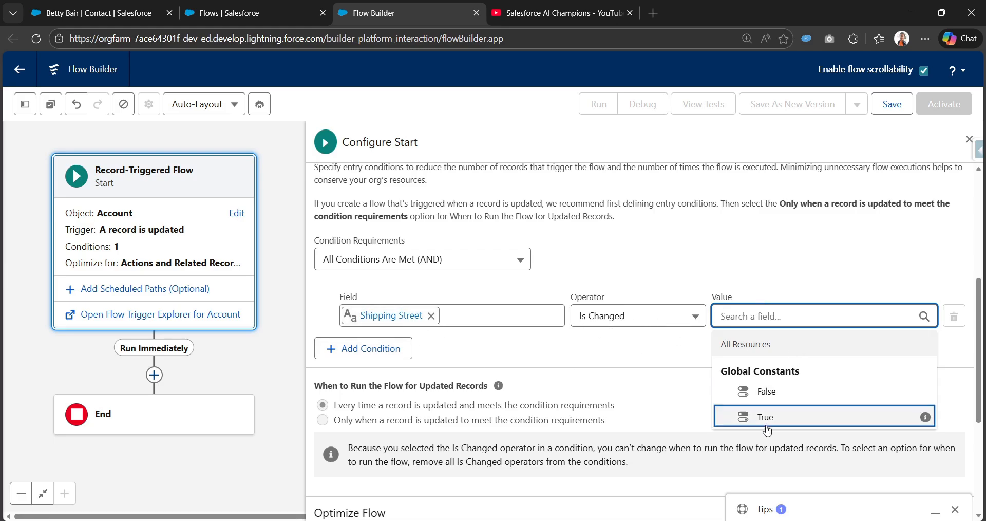
{"action": "left_click", "coordinate": [784, 423]}
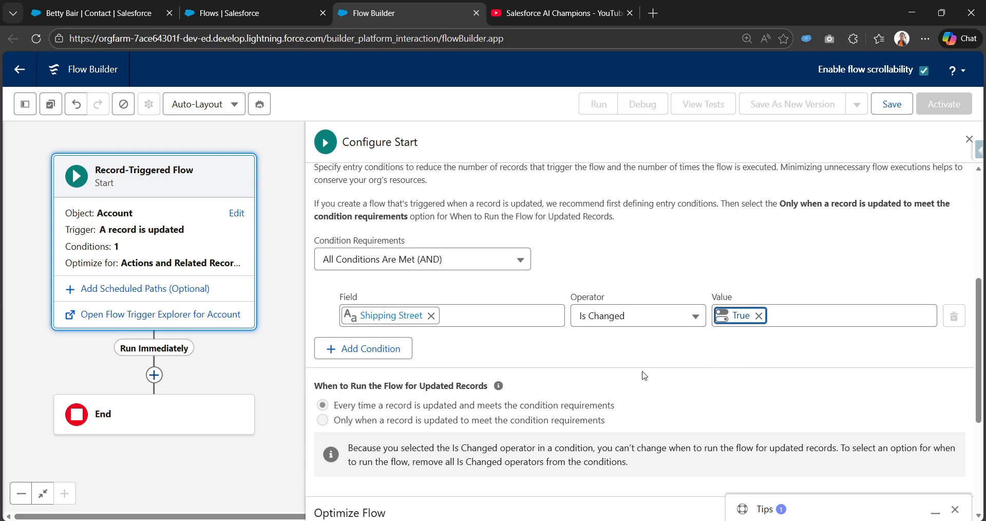
Close the Tips panel and review the start element's optimization, entry condition and trigger settings
{"action": "scroll", "coordinate": [642, 375], "scroll_direction": "up", "scroll_amount": 2}
{"action": "scroll", "coordinate": [642, 375], "scroll_direction": "down", "scroll_amount": 4}
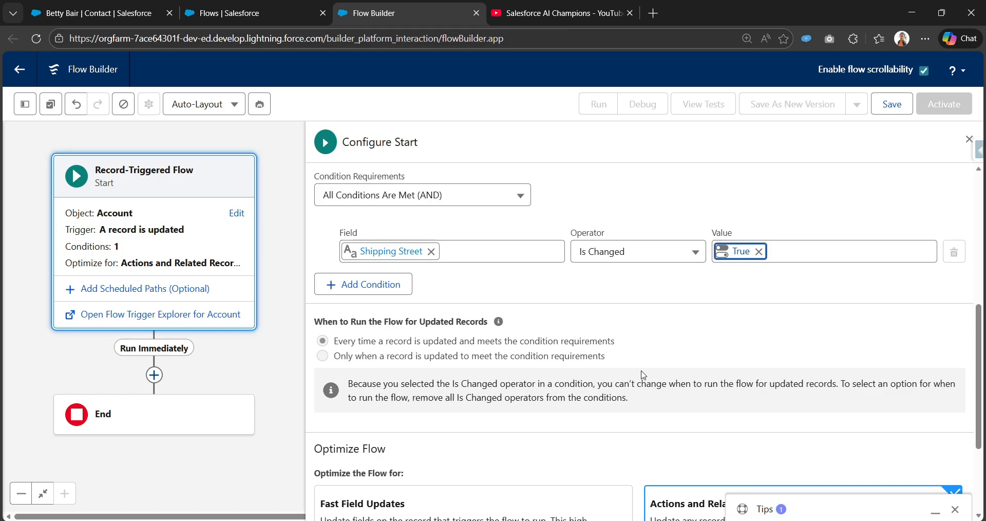
{"action": "scroll", "coordinate": [643, 374], "scroll_direction": "down", "scroll_amount": 2}
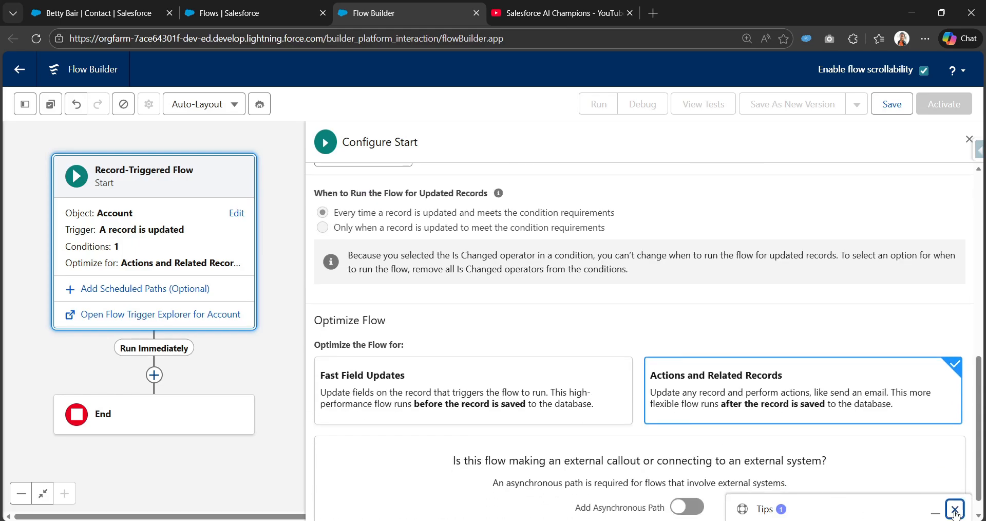
{"action": "left_click", "coordinate": [955, 509]}
{"action": "scroll", "coordinate": [527, 410], "scroll_direction": "up", "scroll_amount": 3}
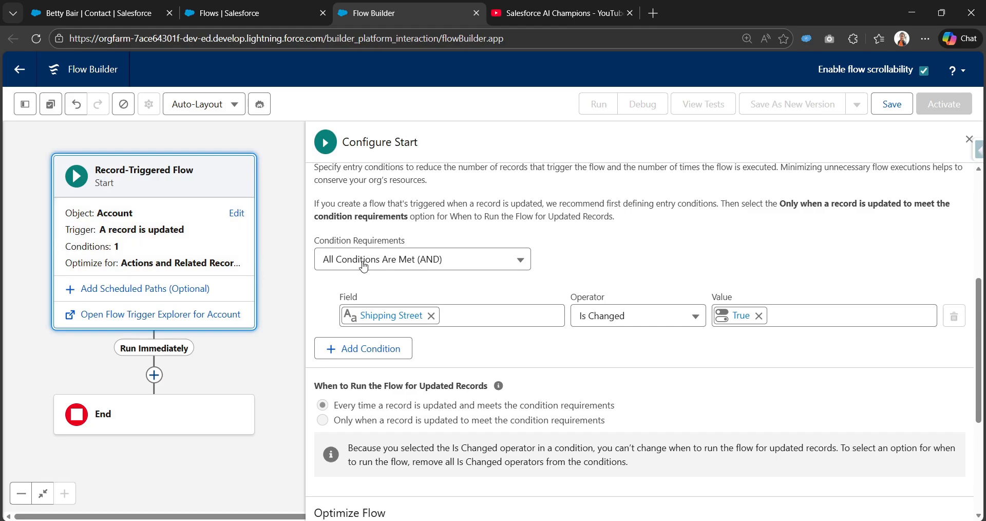
{"action": "scroll", "coordinate": [348, 231], "scroll_direction": "up", "scroll_amount": 5}
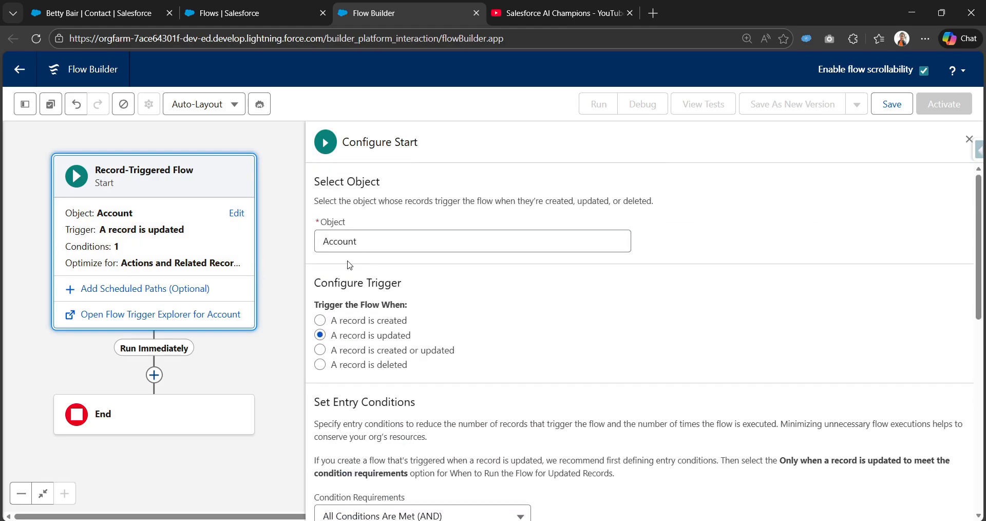
Add a Get Records element to the Run Immediately path after the start element
{"action": "left_click", "coordinate": [154, 375]}
{"action": "scroll", "coordinate": [166, 410], "scroll_direction": "down", "scroll_amount": 1}
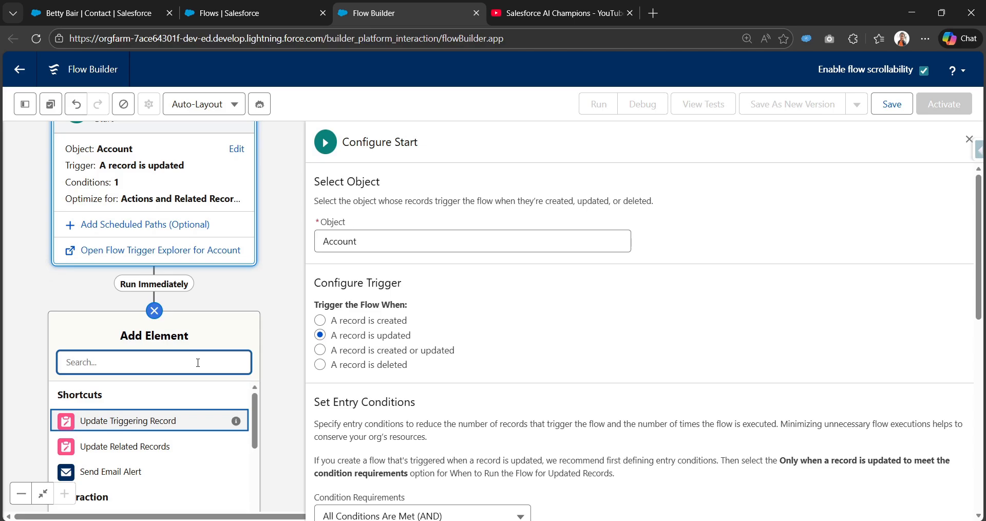
{"action": "type", "text": "get"}
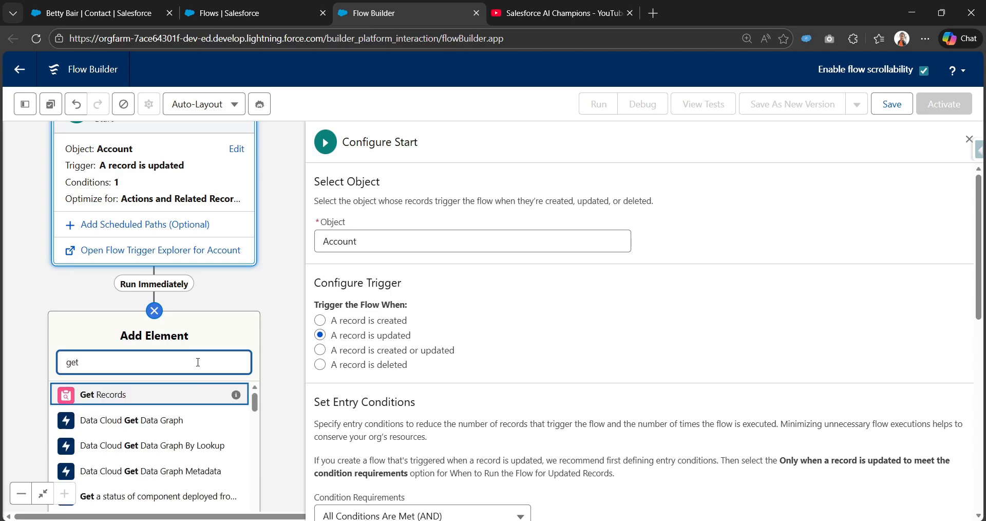
{"action": "left_click", "coordinate": [162, 394]}
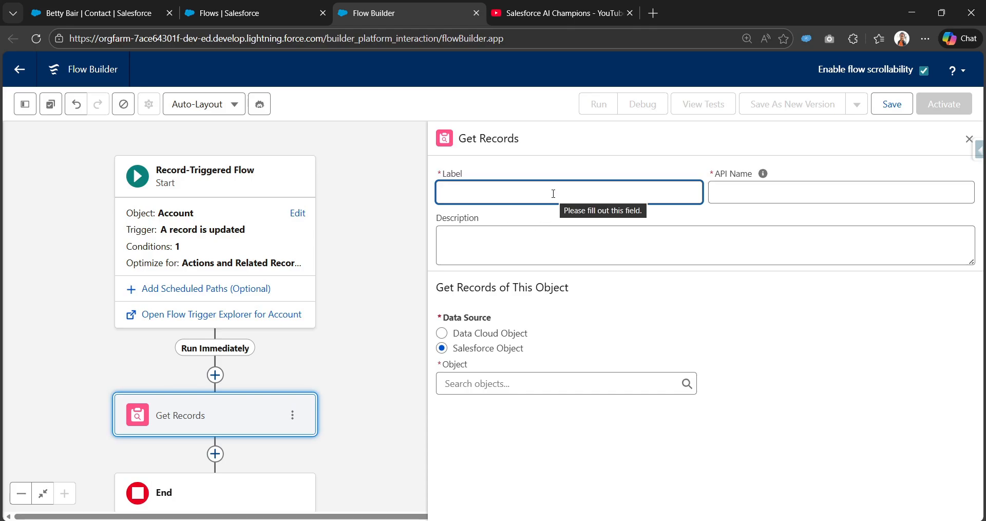
Label the Get Records element "Get all the contacts associated with trigger account record" and let its API name fill in
{"action": "type", "text": "Get "}
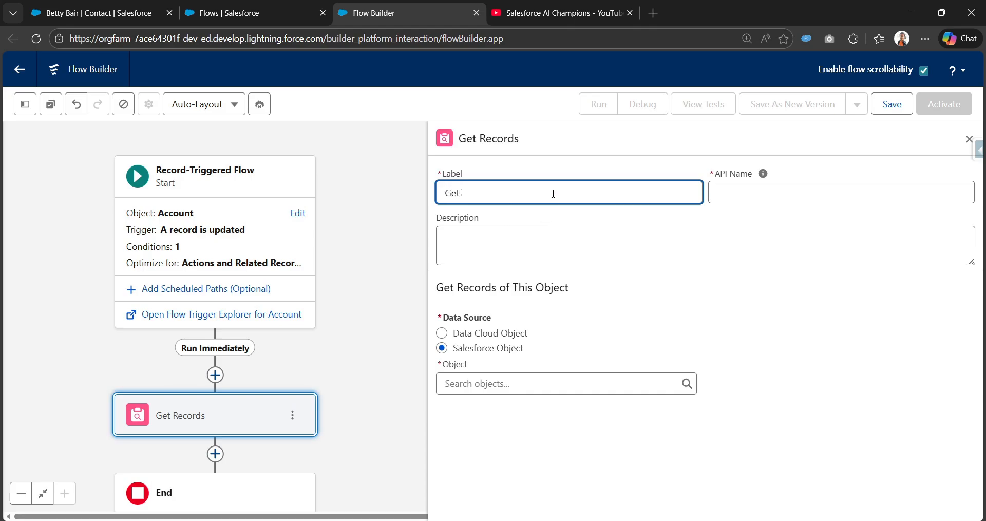
{"action": "type", "text": "all the contacts associated with tr"}
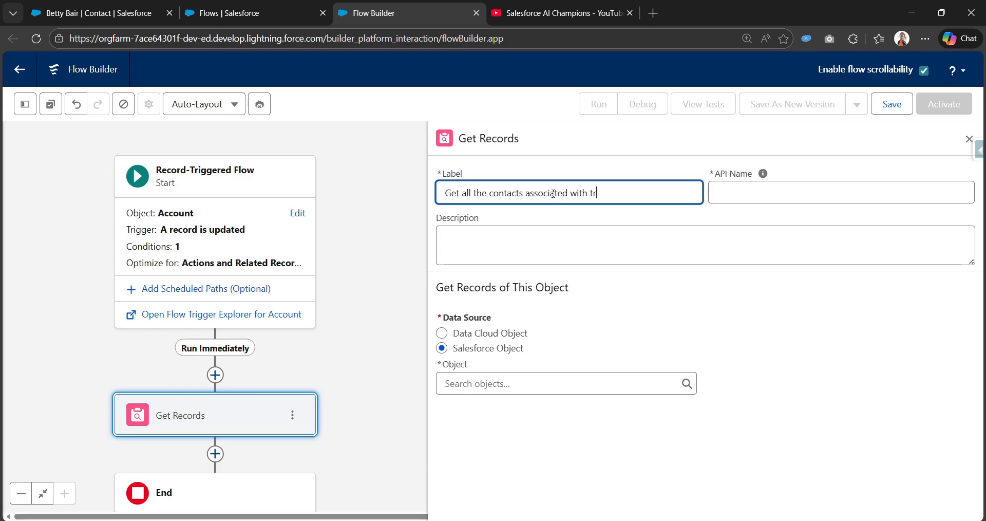
{"action": "type", "text": "igger account record"}
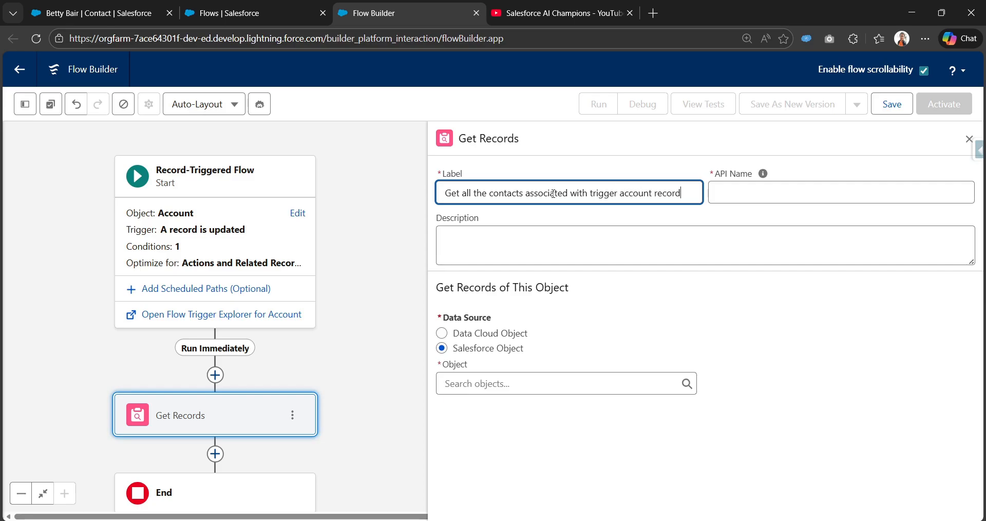
{"action": "left_click", "coordinate": [763, 173]}
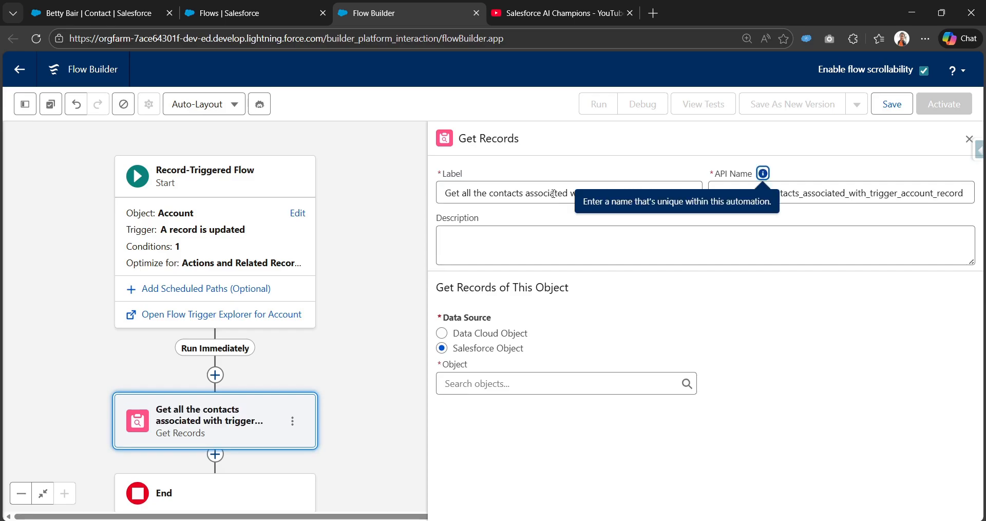
Set Contact as the Salesforce object that the Get Records element retrieves
{"action": "left_click", "coordinate": [516, 382]}
{"action": "type", "text": "Con"}
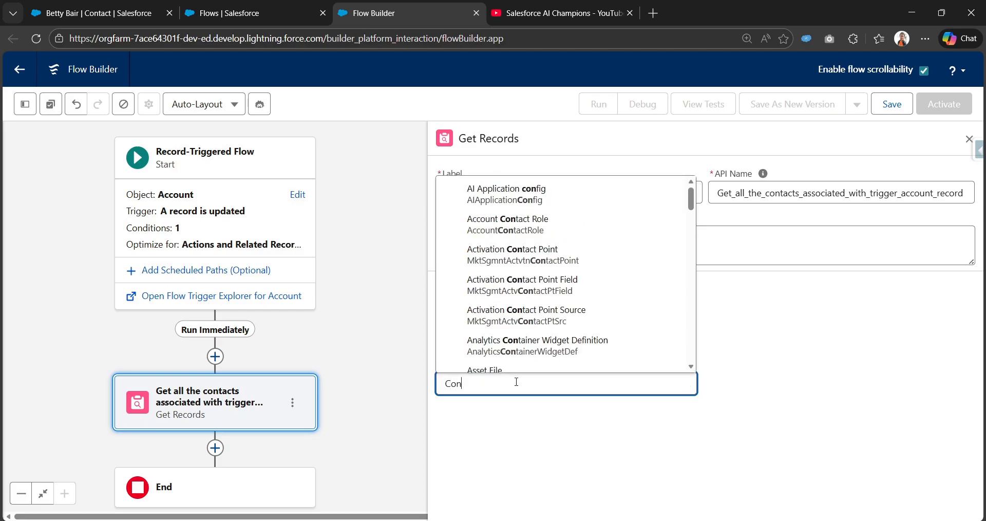
{"action": "type", "text": "tact"}
{"action": "left_click", "coordinate": [507, 343]}
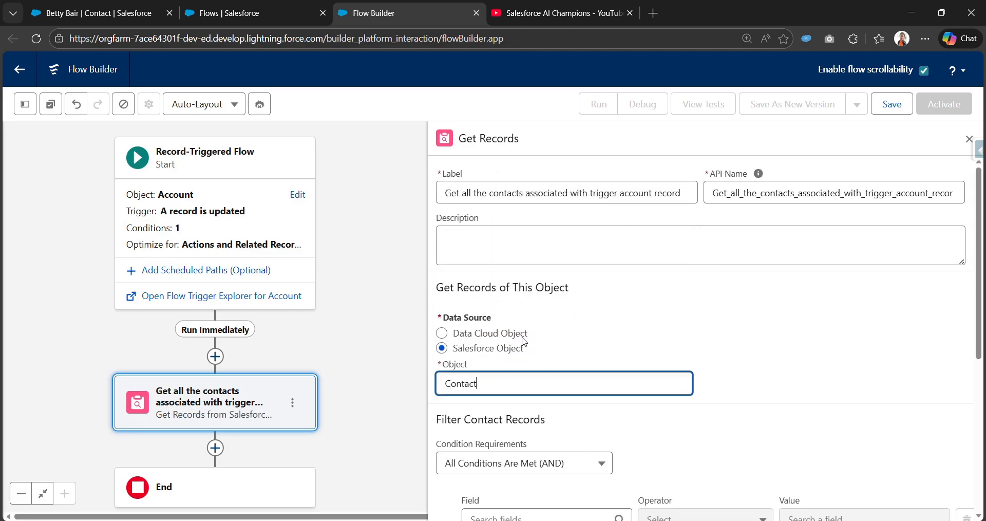
Filter the Contact records by Account ID Equals the triggering account's Account ID
{"action": "scroll", "coordinate": [513, 360], "scroll_direction": "down", "scroll_amount": 3}
{"action": "left_click", "coordinate": [548, 327]}
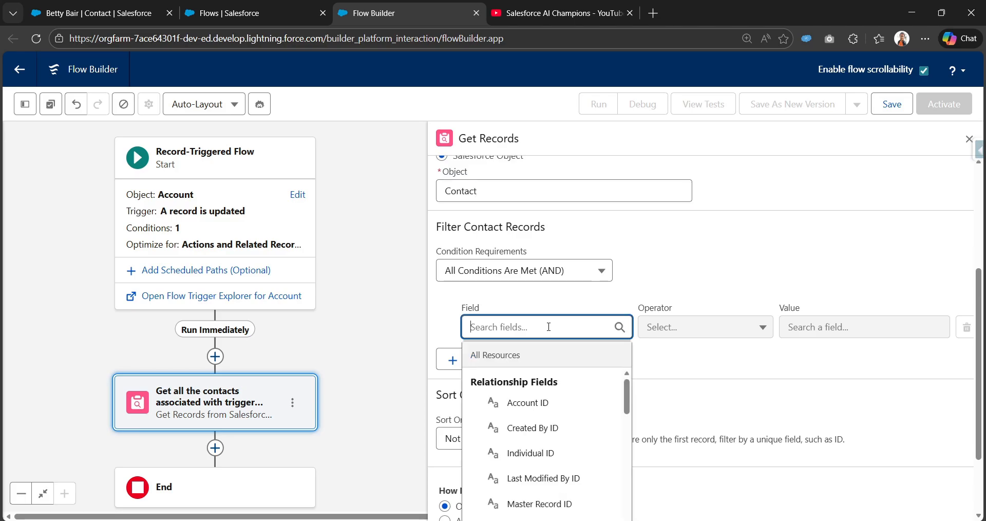
{"action": "type", "text": "Account"}
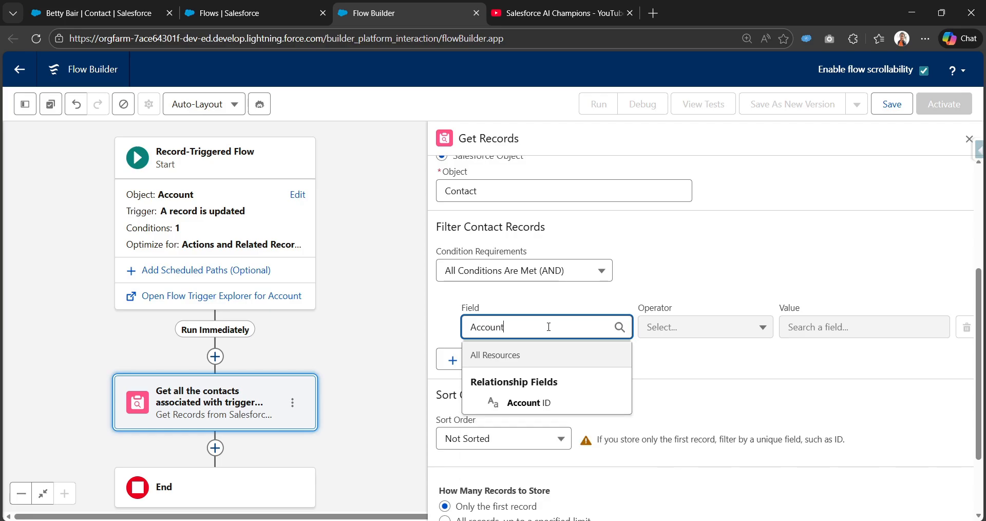
{"action": "left_click", "coordinate": [560, 403]}
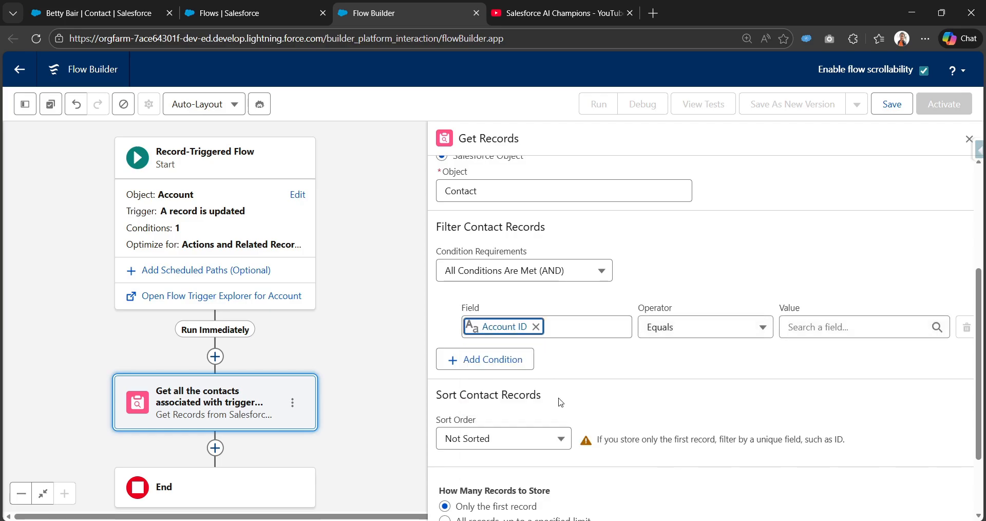
{"action": "left_click", "coordinate": [821, 328]}
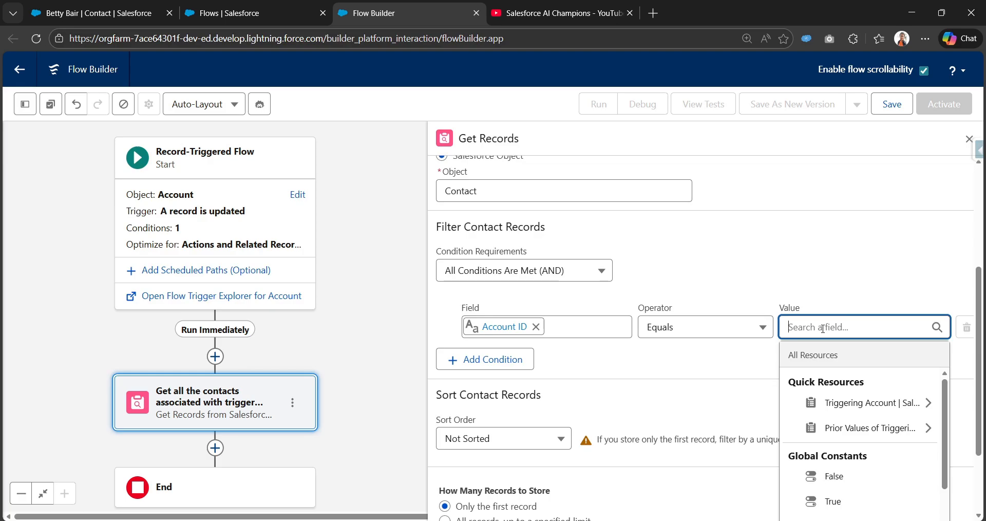
{"action": "left_click", "coordinate": [845, 402]}
{"action": "type", "text": "Id"}
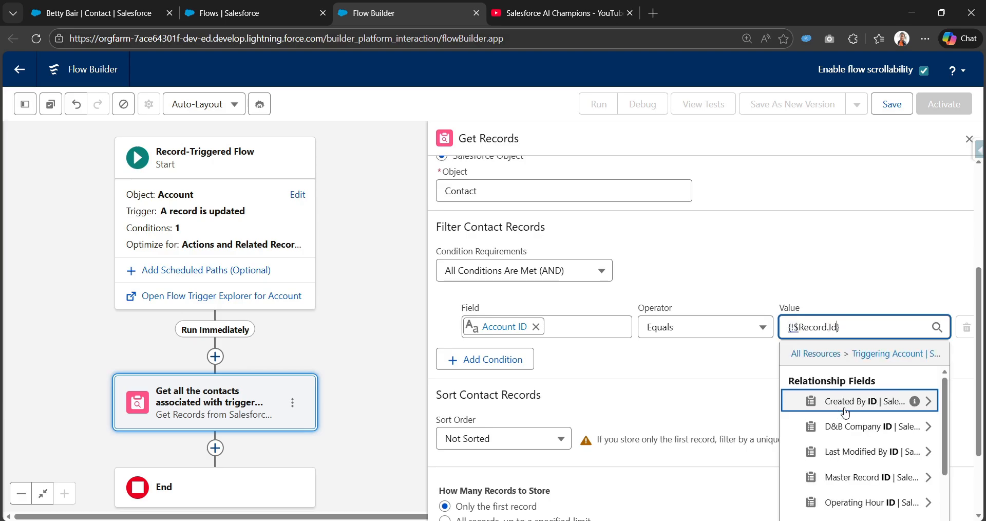
{"action": "left_click", "coordinate": [772, 296]}
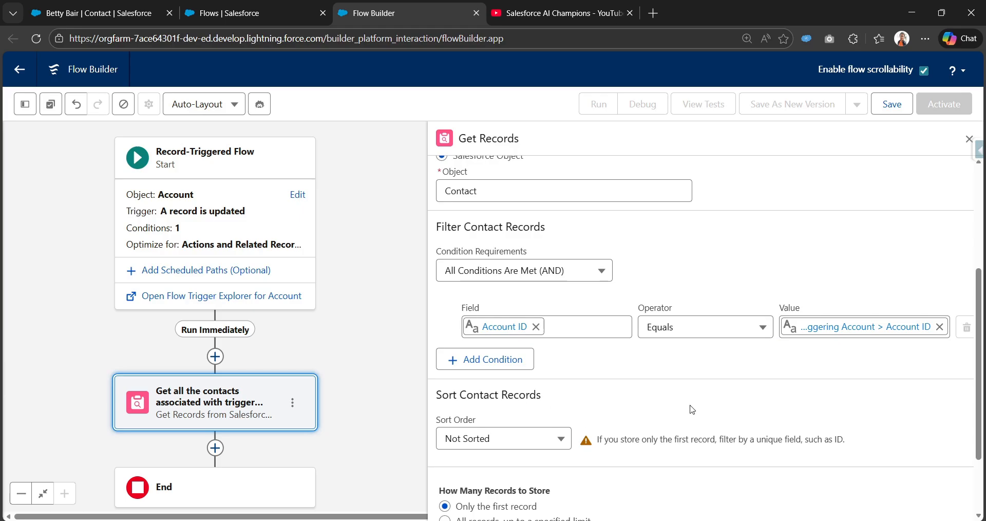
Set the Get Records element to store all records
{"action": "scroll", "coordinate": [616, 382], "scroll_direction": "down", "scroll_amount": 2}
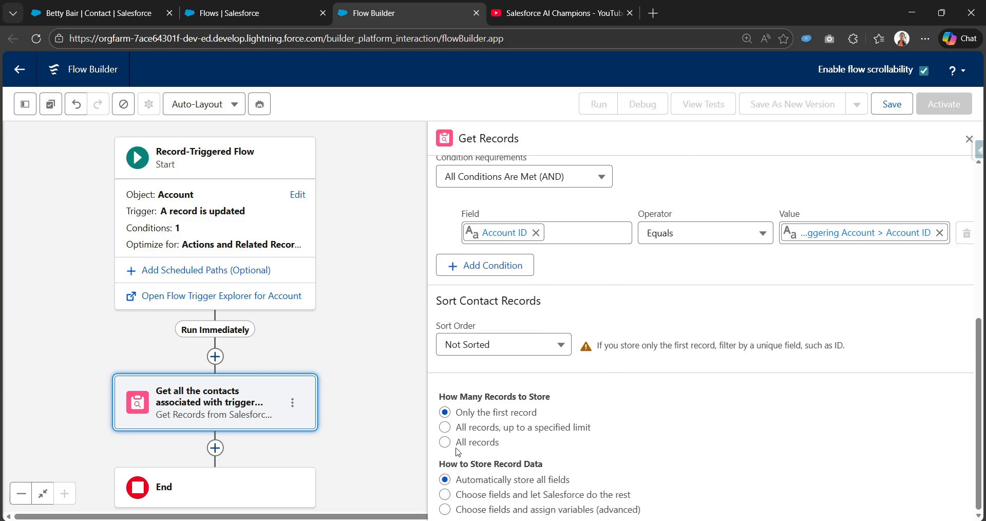
{"action": "left_click_drag", "start_coordinate": [441, 397], "coordinate": [550, 397]}
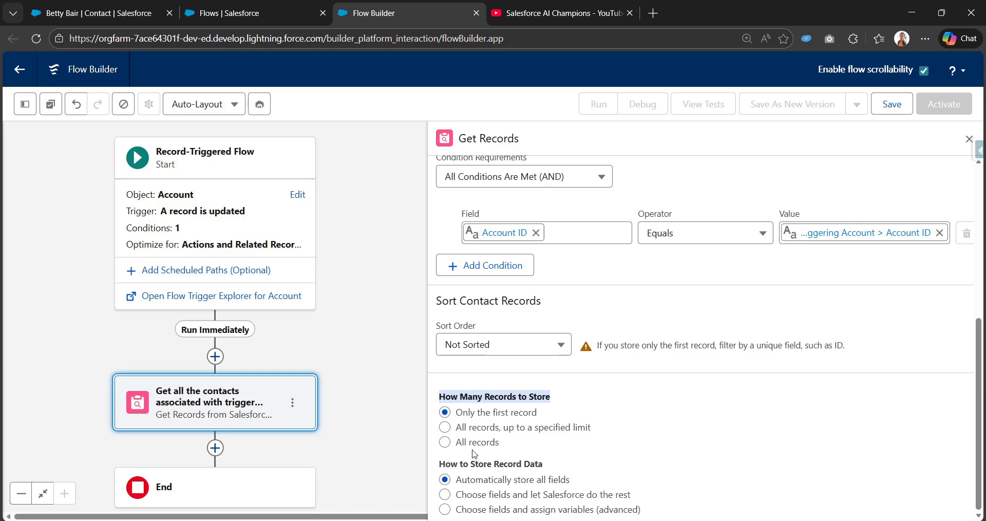
{"action": "left_click", "coordinate": [444, 442]}
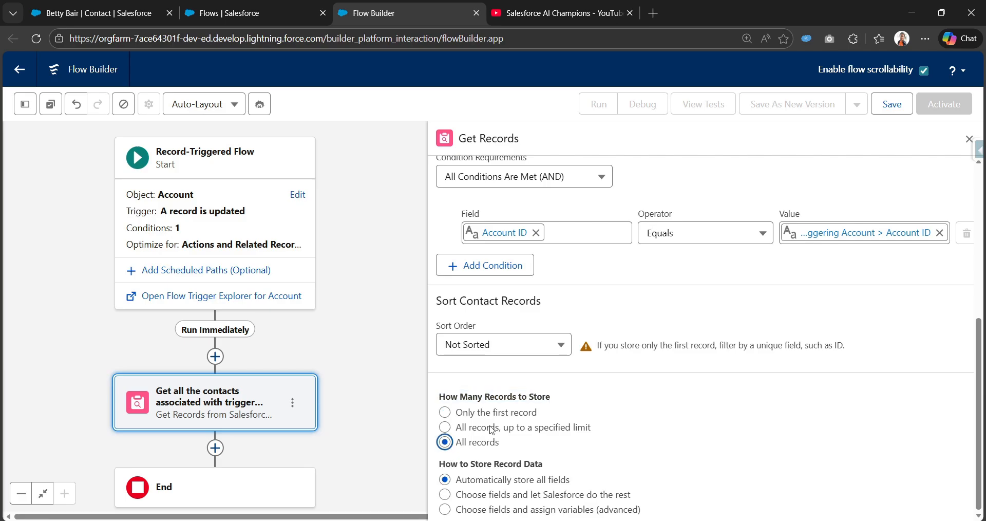
Compare the resource listed in the Toolbox for storing only the first record and for storing all records, ending on All records
{"action": "left_click", "coordinate": [25, 109]}
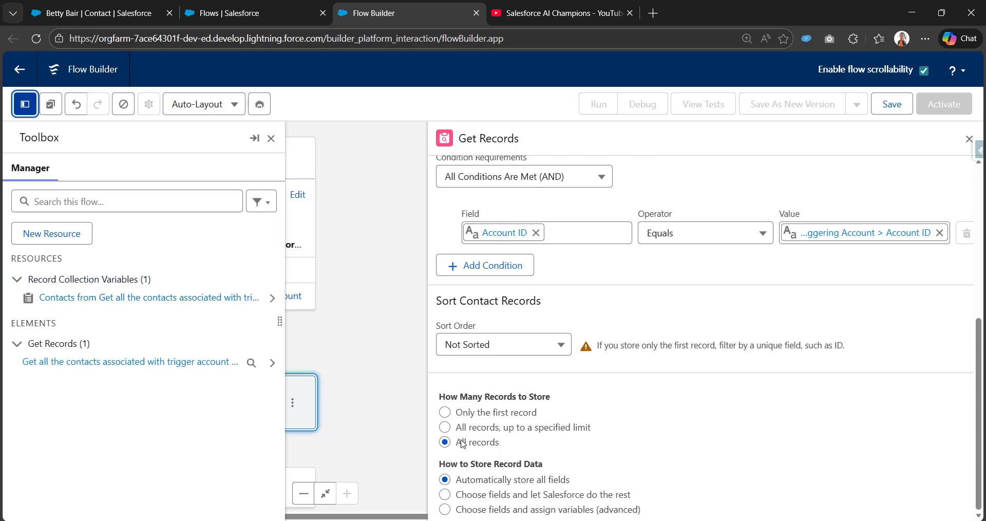
{"action": "left_click", "coordinate": [446, 414]}
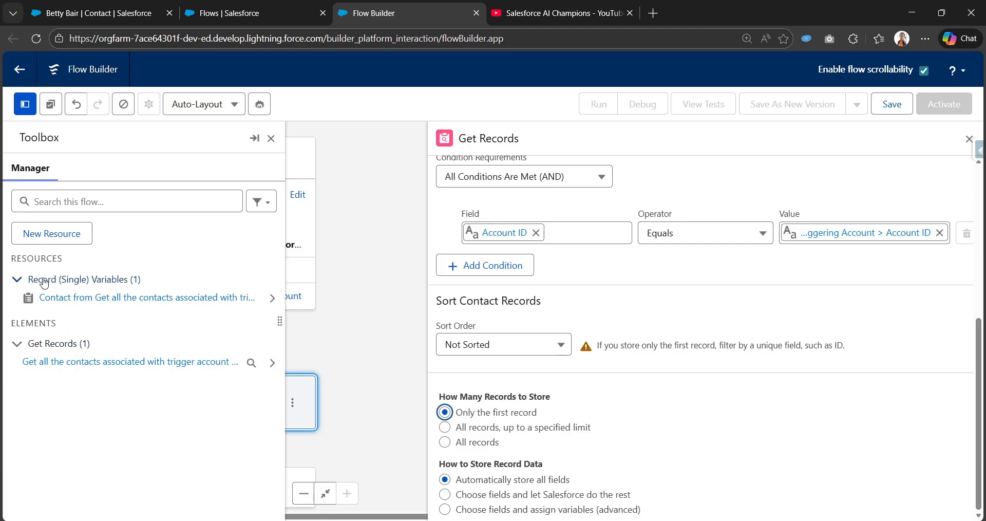
{"action": "left_click", "coordinate": [444, 442]}
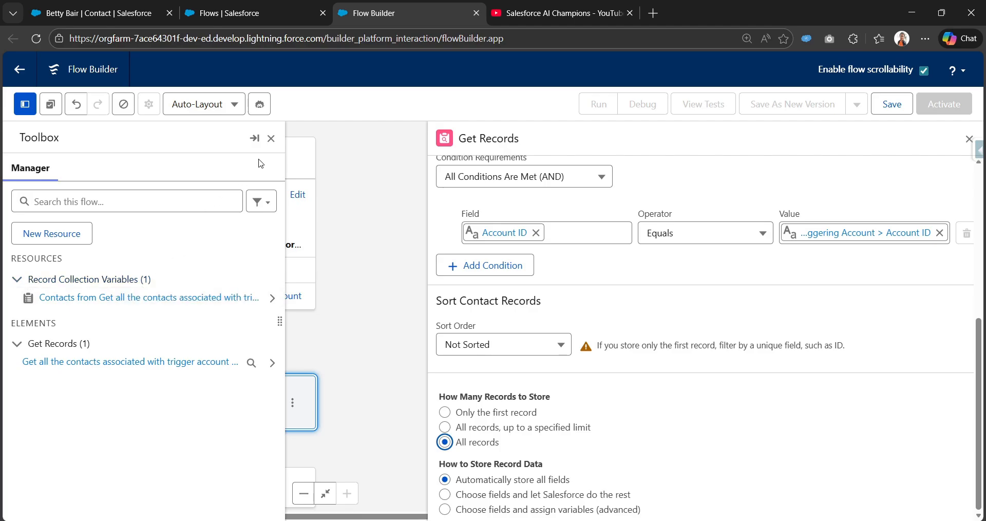
{"action": "left_click", "coordinate": [271, 140]}
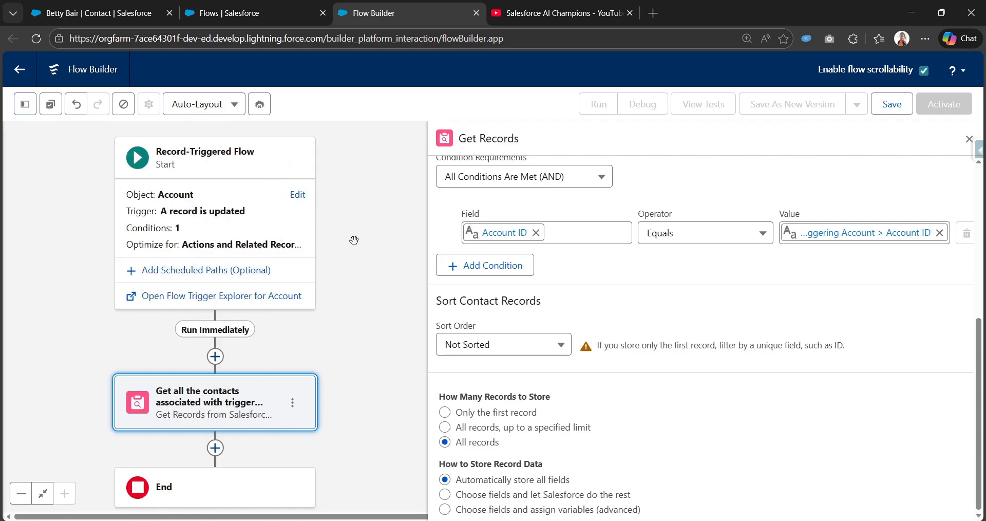
Save the flow with the label "Bulk contact records update based on Account address change" and its auto-filled API name
{"action": "left_click", "coordinate": [888, 107]}
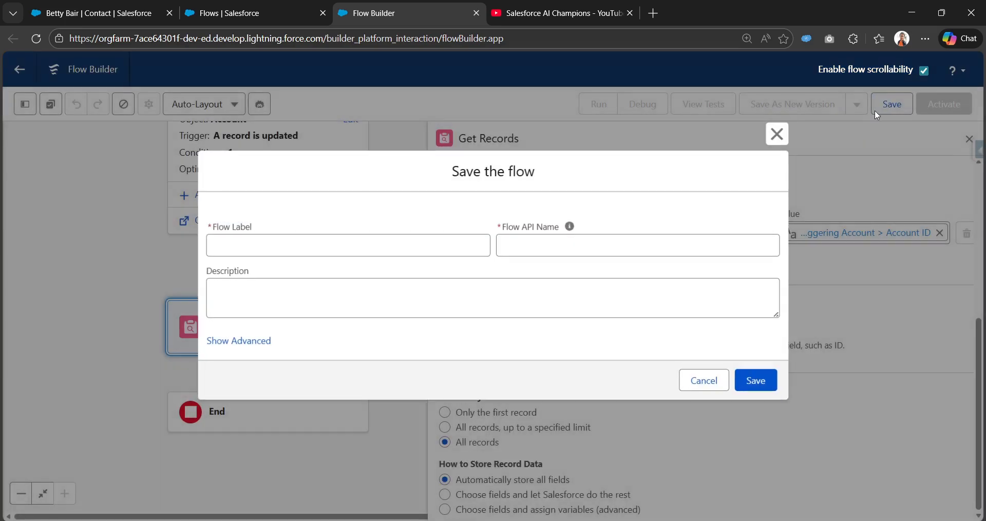
{"action": "left_click", "coordinate": [396, 243]}
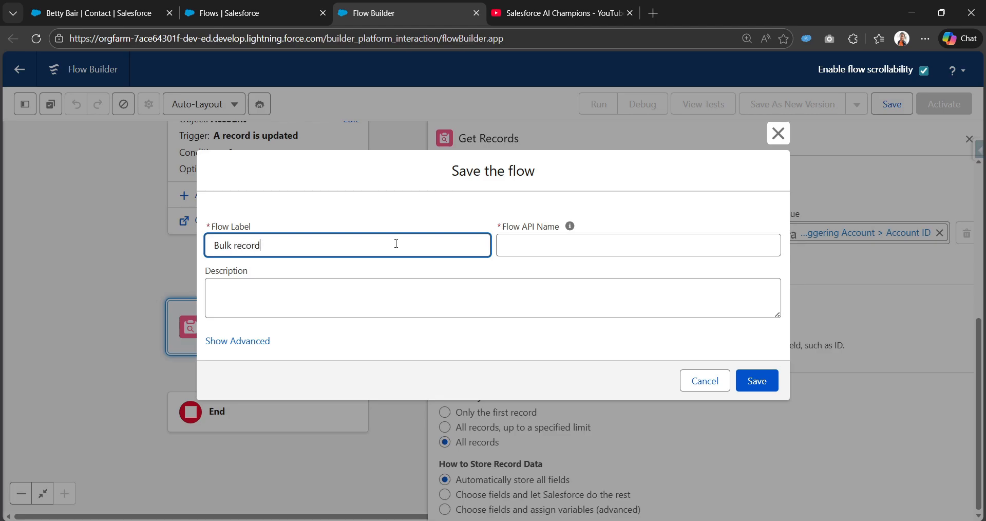
{"action": "type", "text": "contact records update based on Account address"}
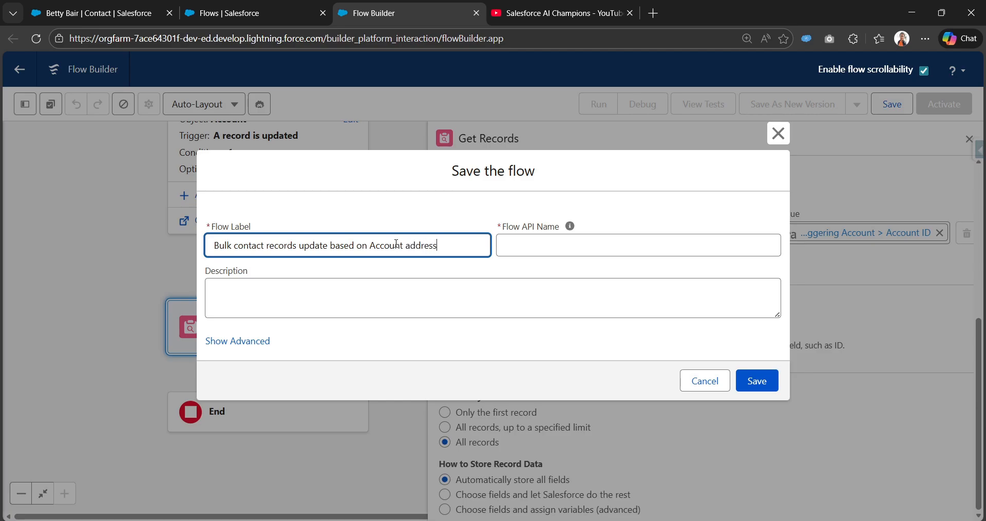
{"action": "type", "text": "change"}
{"action": "key", "text": "Tab"}
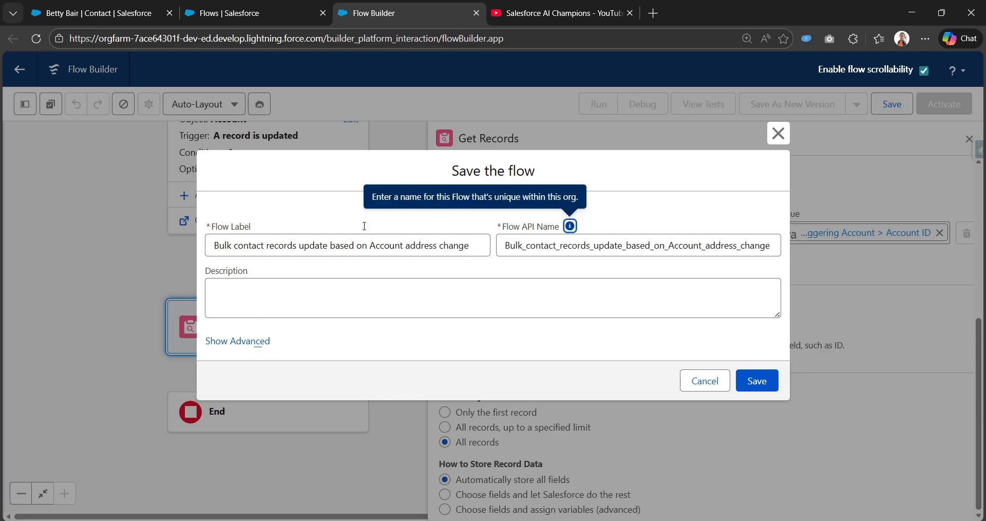
{"action": "left_click", "coordinate": [758, 382]}
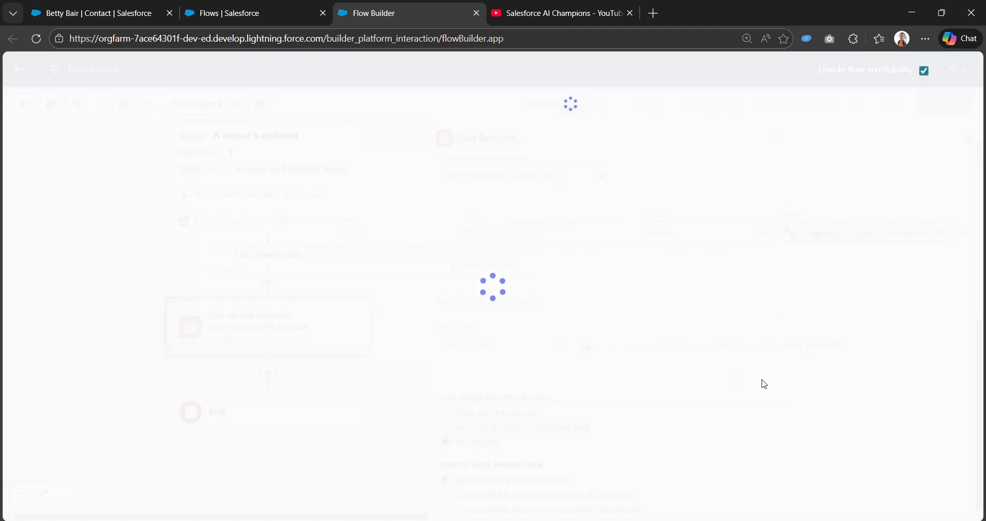
Add a Decision element between the Get Records element and the end of the flow
{"action": "left_click_drag", "start_coordinate": [396, 365], "coordinate": [401, 340]}
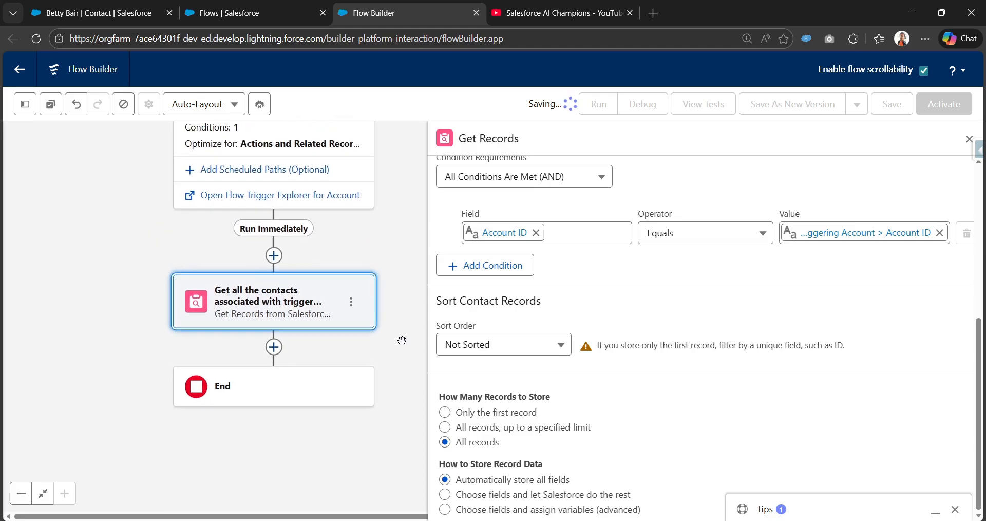
{"action": "left_click", "coordinate": [274, 347]}
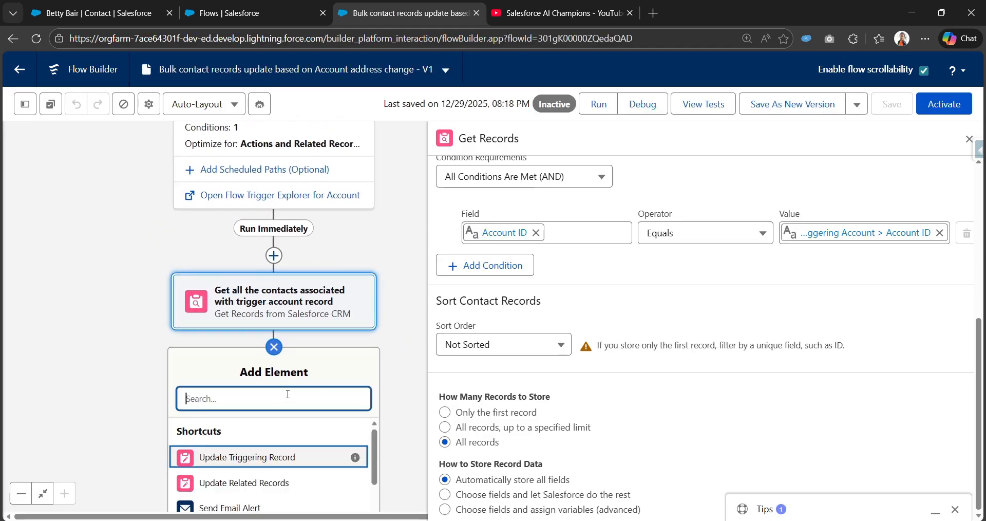
{"action": "type", "text": "Dec"}
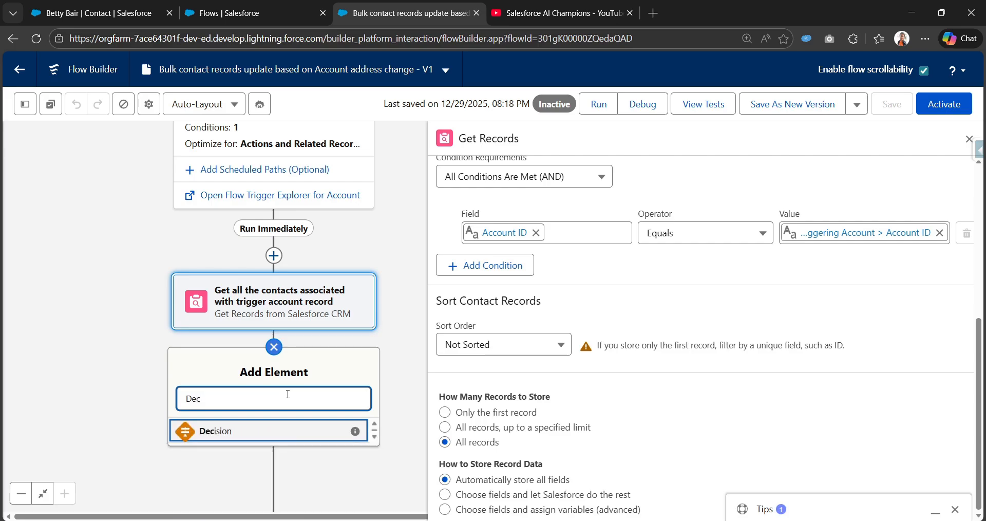
{"action": "left_click", "coordinate": [269, 431]}
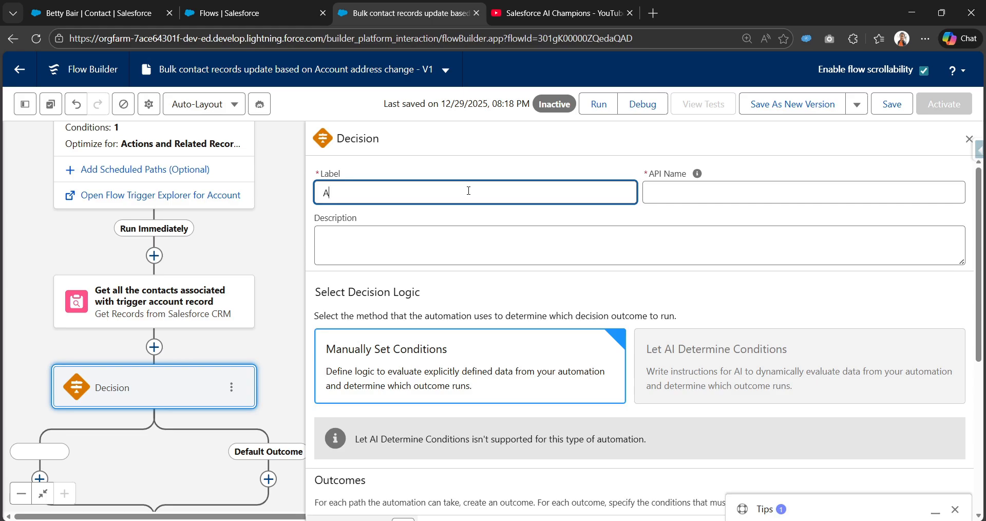
Label the Decision element "The account has contacts" and let its API name fill in
{"action": "key", "text": "BackSpace"}
{"action": "type", "text": "The account ha"}
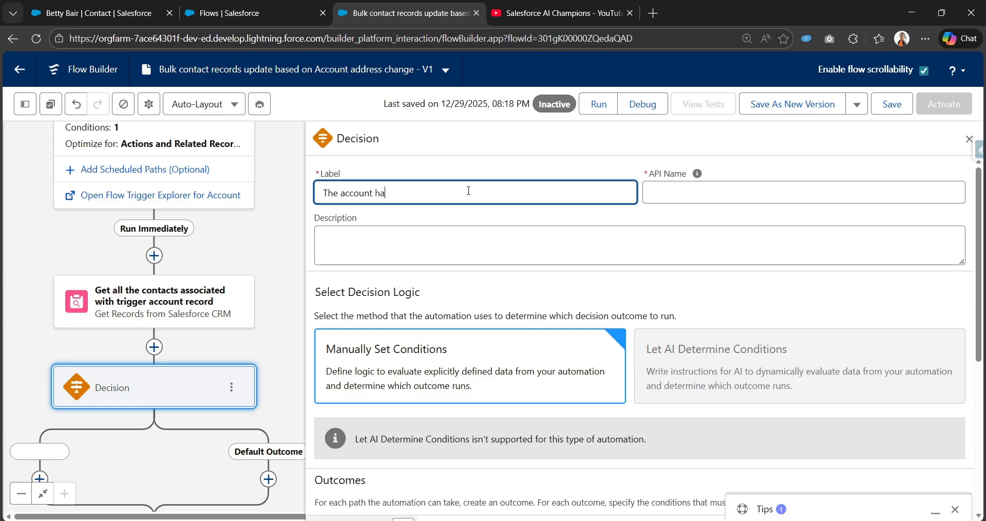
{"action": "type", "text": "s contacts"}
{"action": "key", "text": "Tab"}
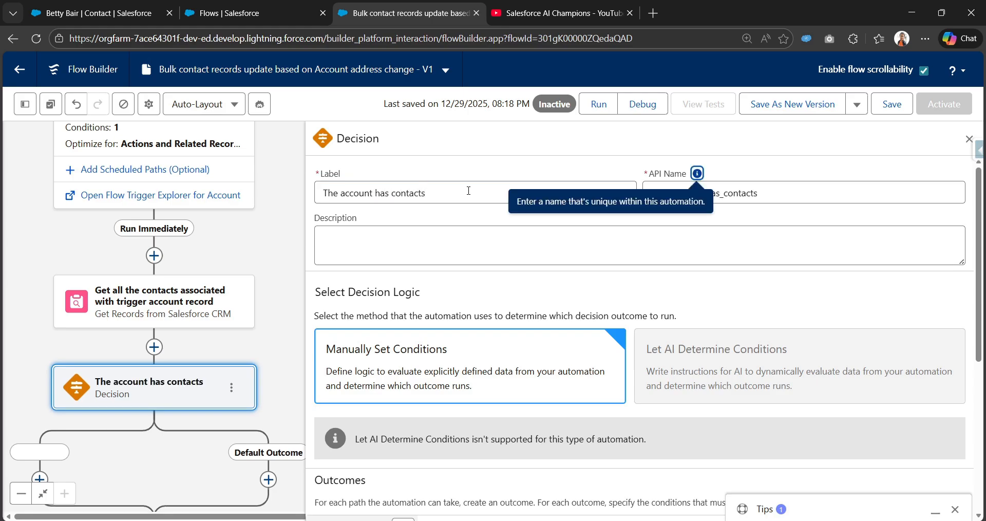
Label the decision's new outcome "having contacts" and let its API name fill in
{"action": "scroll", "coordinate": [491, 352], "scroll_direction": "down", "scroll_amount": 5}
{"action": "left_click", "coordinate": [500, 315]}
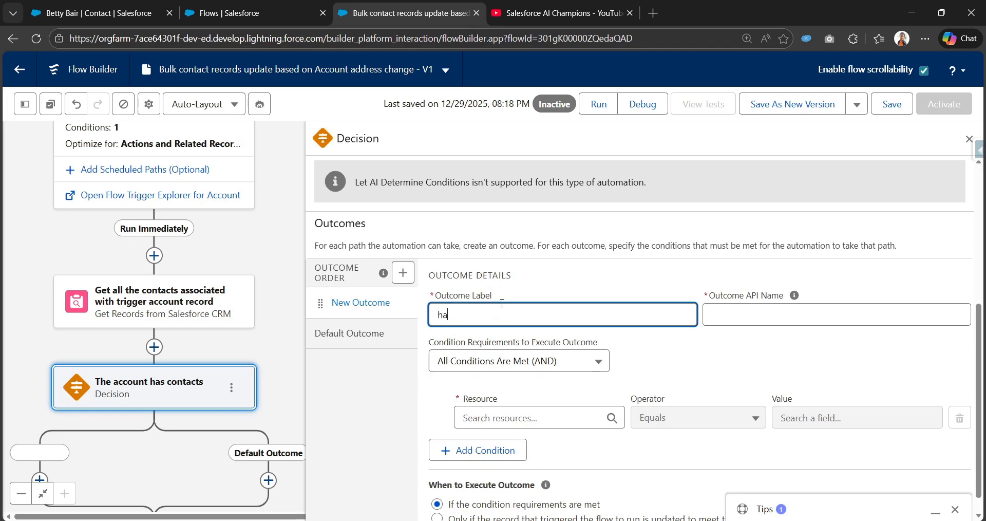
{"action": "type", "text": "having contacts"}
{"action": "key", "text": "Tab"}
Set the "having contacts" outcome condition to the contact collection from the Get Records element, Is Null, False
{"action": "left_click", "coordinate": [515, 415]}
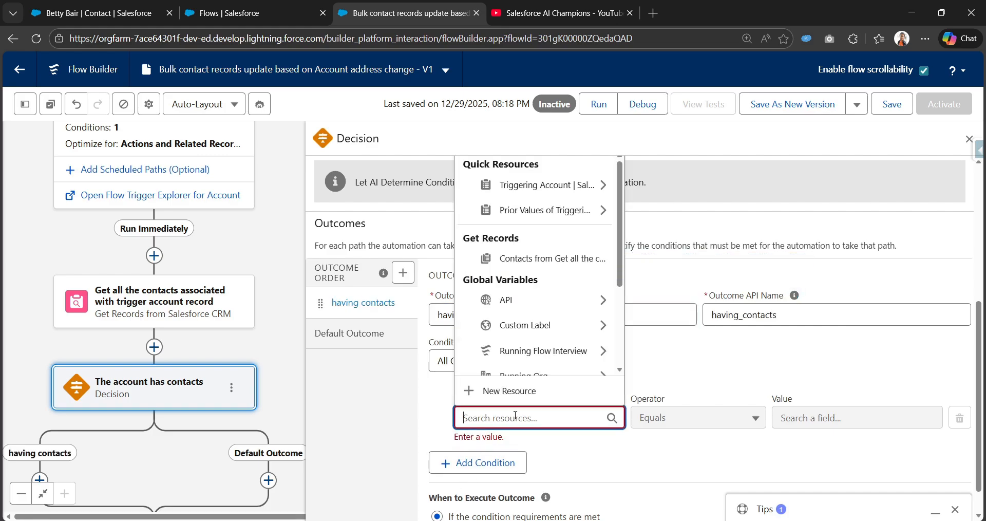
{"action": "left_click", "coordinate": [548, 259]}
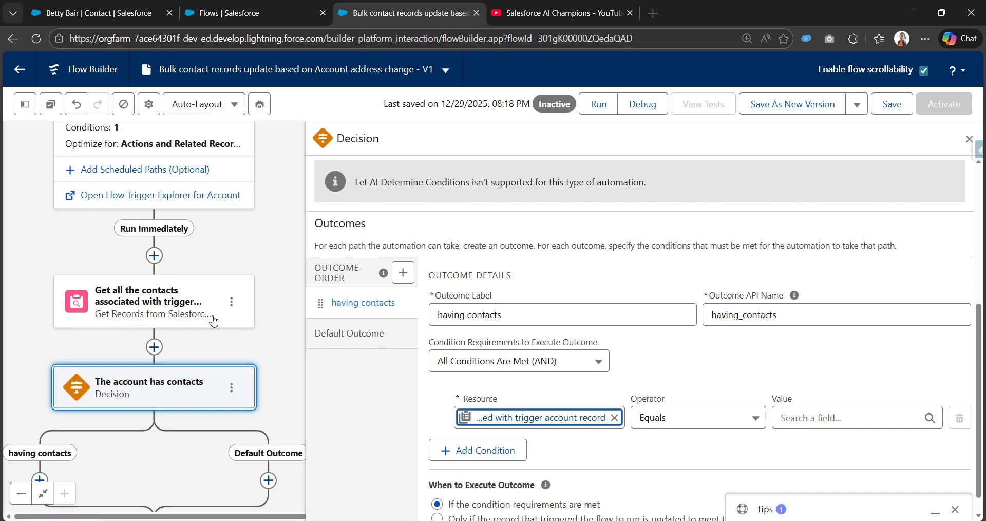
{"action": "left_click", "coordinate": [670, 418]}
{"action": "left_click", "coordinate": [695, 364]}
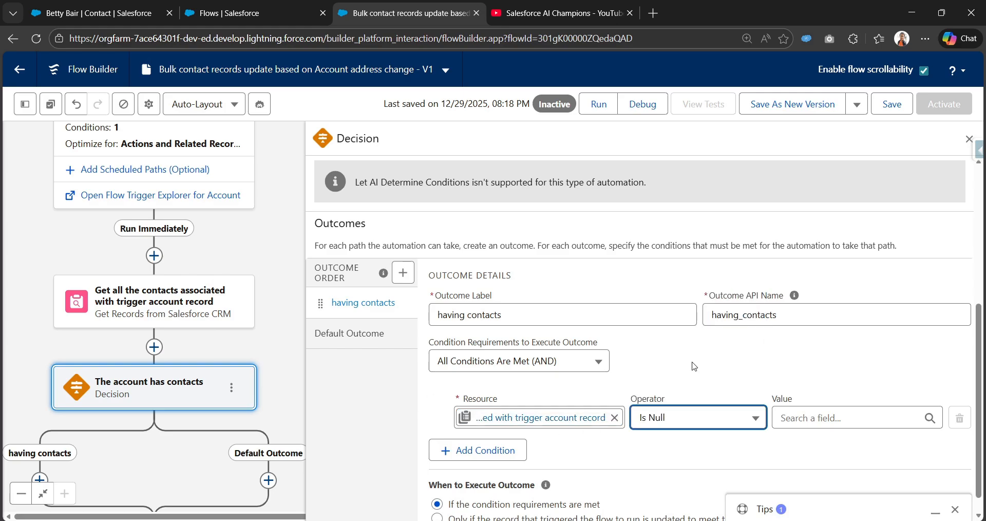
{"action": "left_click", "coordinate": [823, 415]}
{"action": "type", "text": "f"}
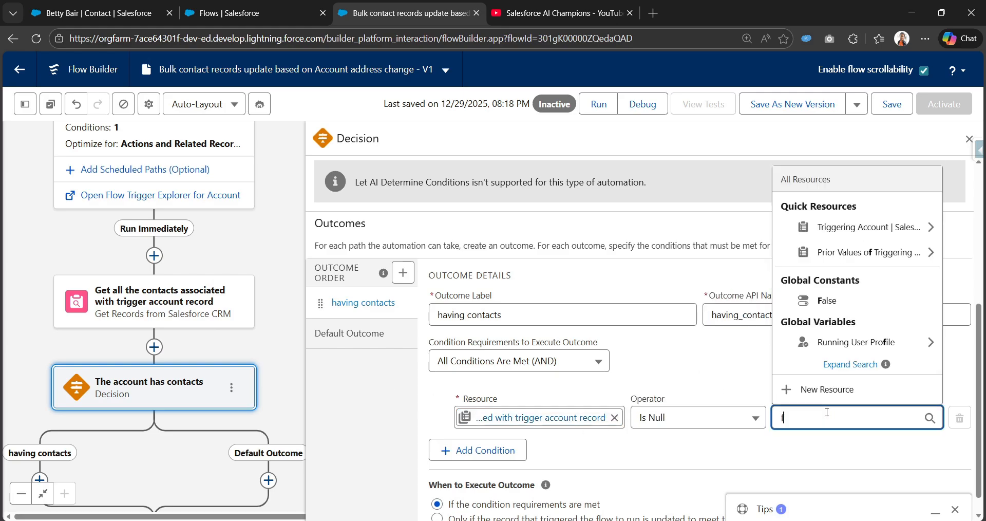
{"action": "type", "text": "al"}
{"action": "left_click", "coordinate": [827, 342]}
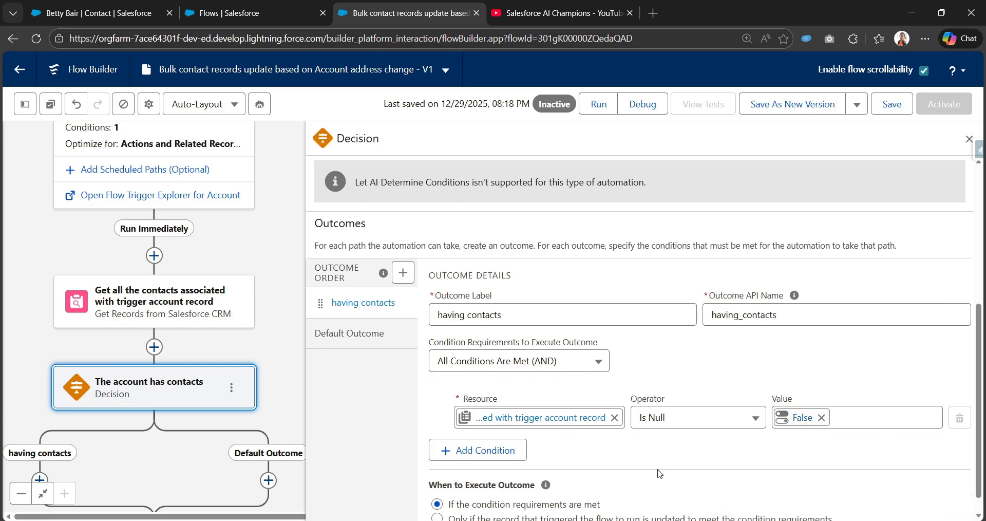
Add a Transform element on the "having contacts" path of the decision
{"action": "left_click_drag", "start_coordinate": [277, 358], "coordinate": [298, 189]}
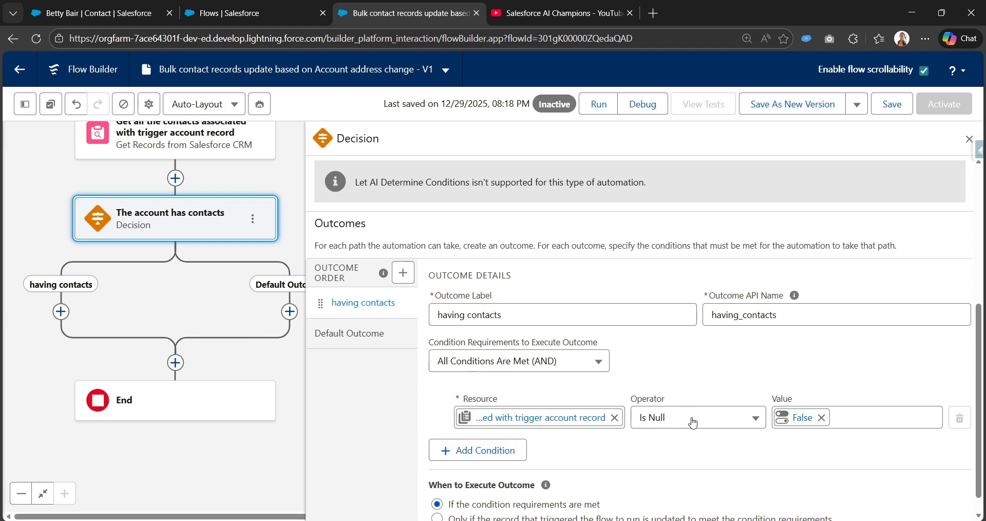
{"action": "left_click_drag", "start_coordinate": [110, 297], "coordinate": [185, 308]}
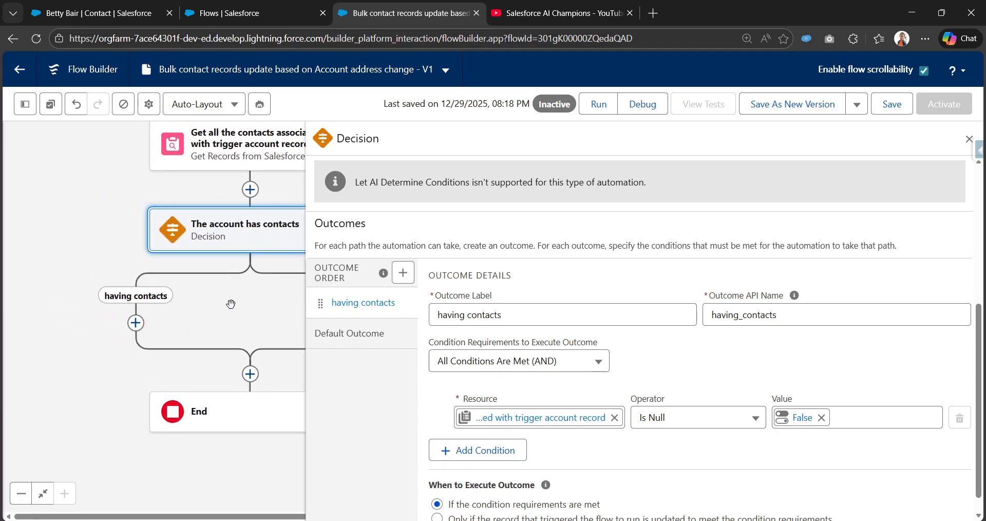
{"action": "left_click", "coordinate": [136, 322]}
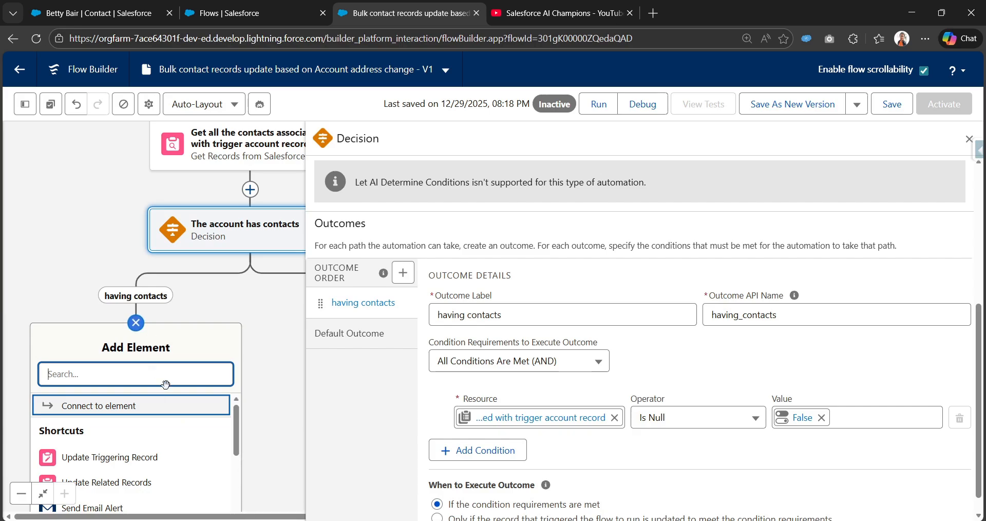
{"action": "type", "text": "Trans"}
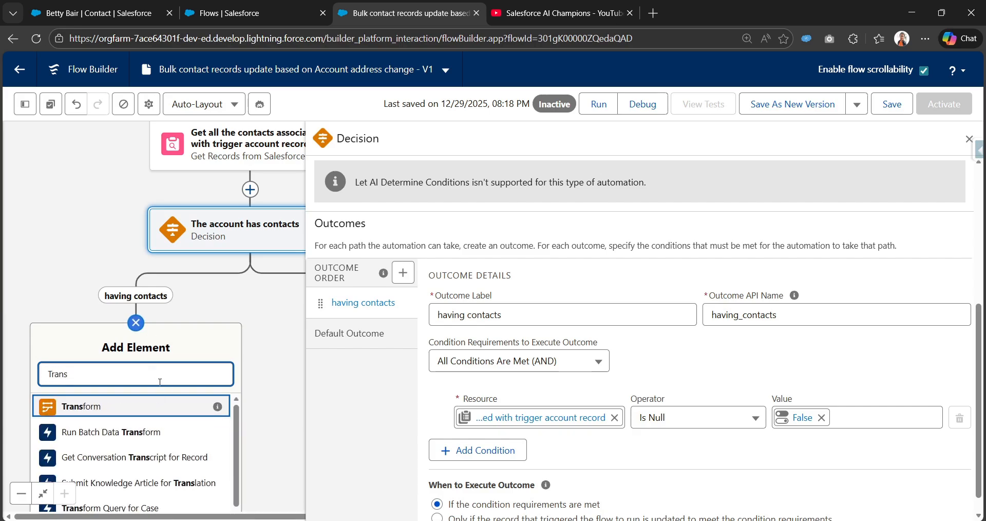
{"action": "left_click", "coordinate": [138, 406]}
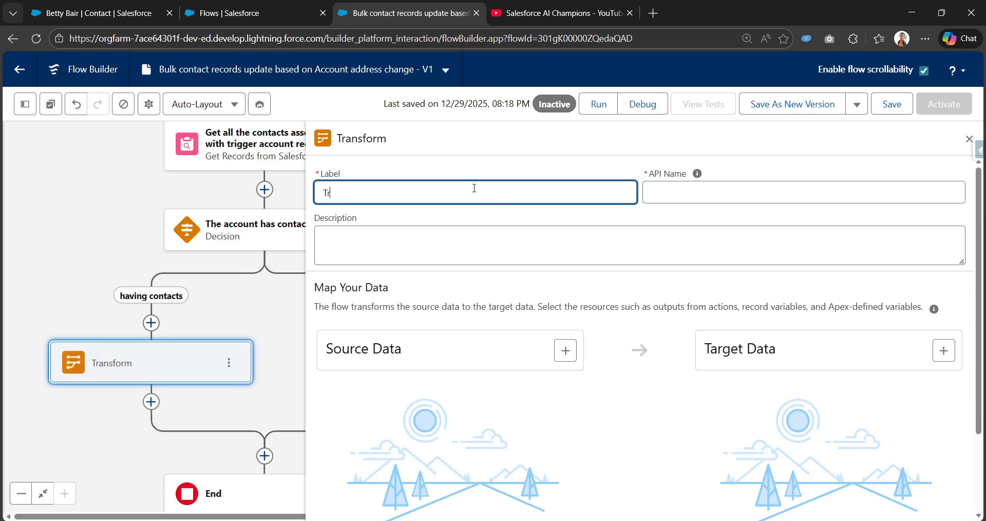
Label the Transform element "Transform all the conacts" and let its API name fill in
{"action": "type", "text": "Transform"}
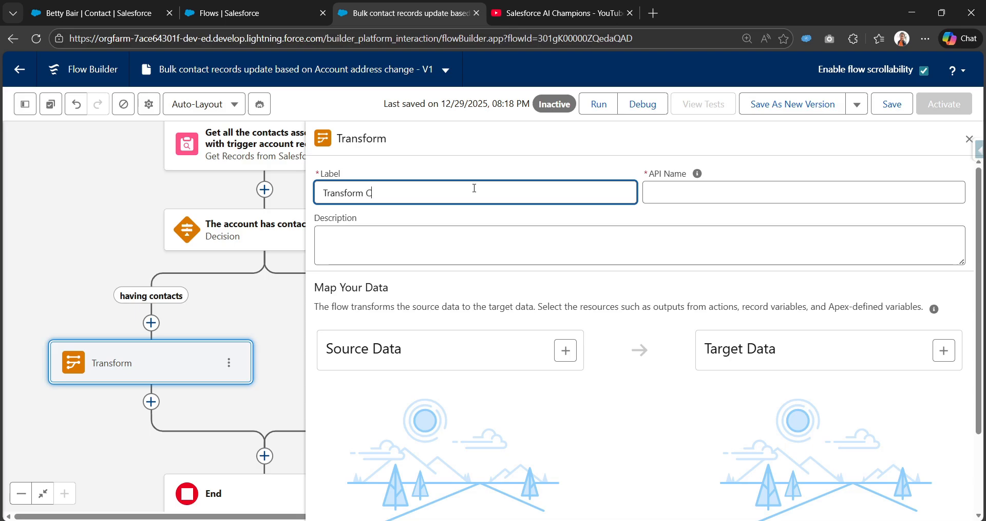
{"action": "type", "text": " all the conacts"}
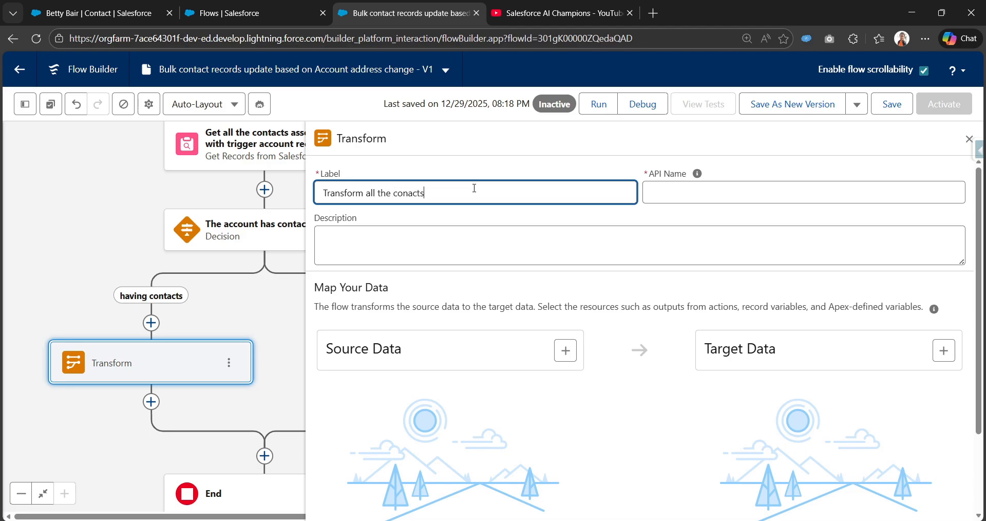
{"action": "key", "text": "Tab"}
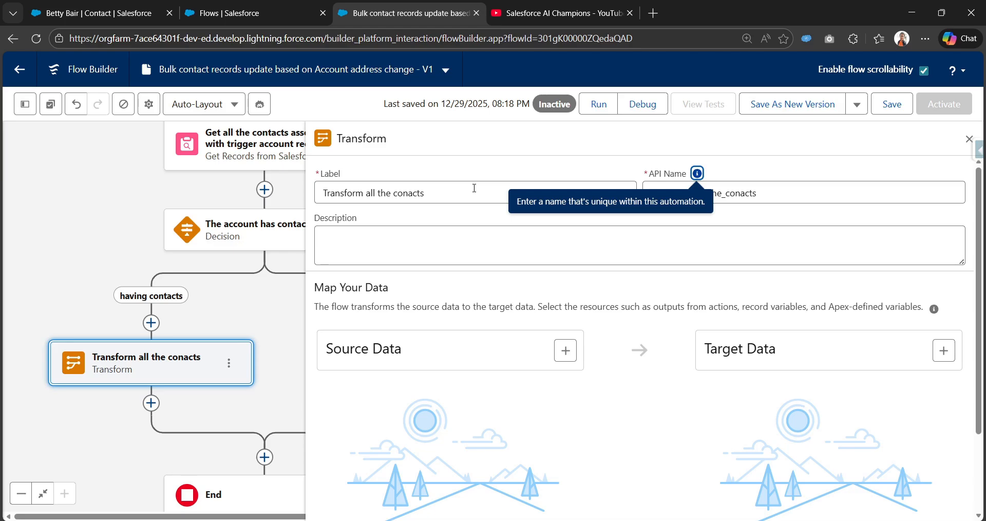
Add the contact collection from the Get Records element as the Transform's source data
{"action": "scroll", "coordinate": [412, 368], "scroll_direction": "down", "scroll_amount": 3}
{"action": "left_click", "coordinate": [565, 249]}
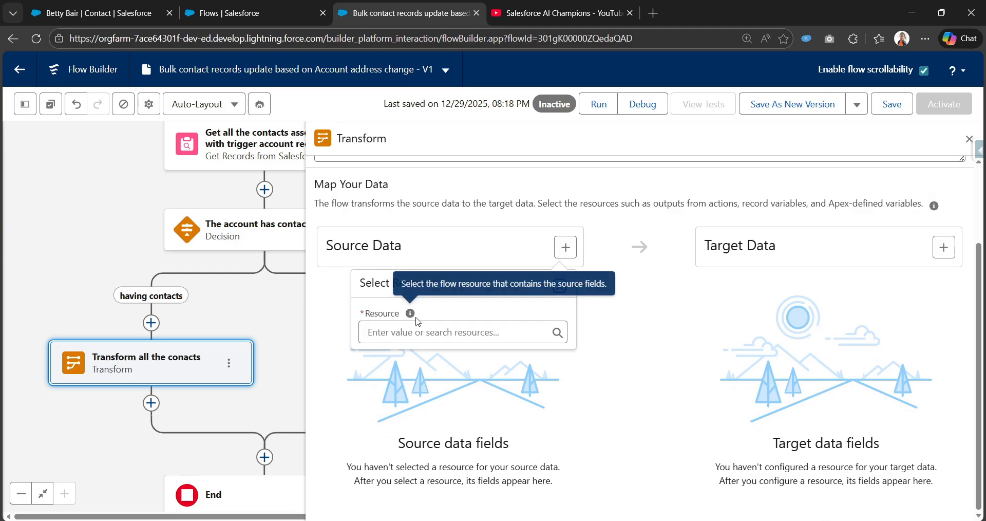
{"action": "left_click", "coordinate": [412, 333]}
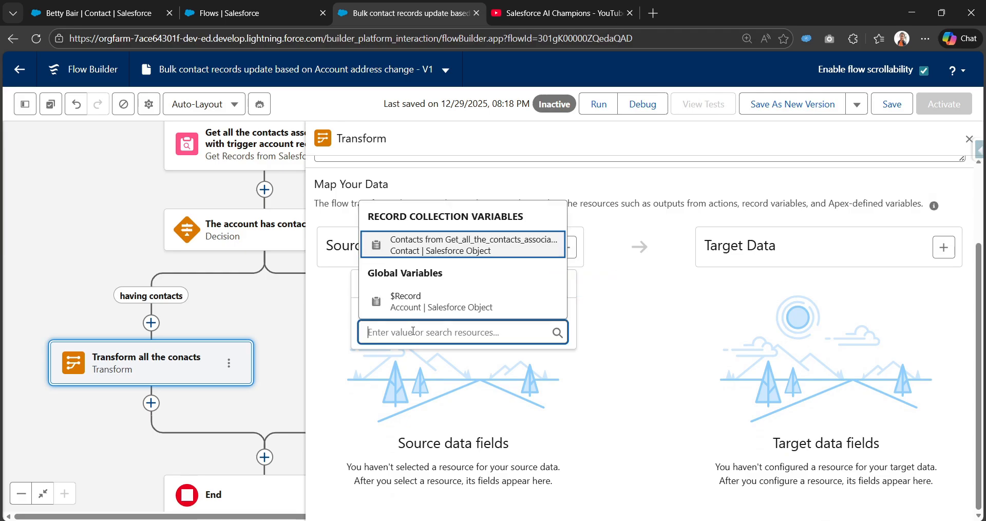
{"action": "left_click", "coordinate": [477, 245]}
{"action": "left_click", "coordinate": [343, 338]}
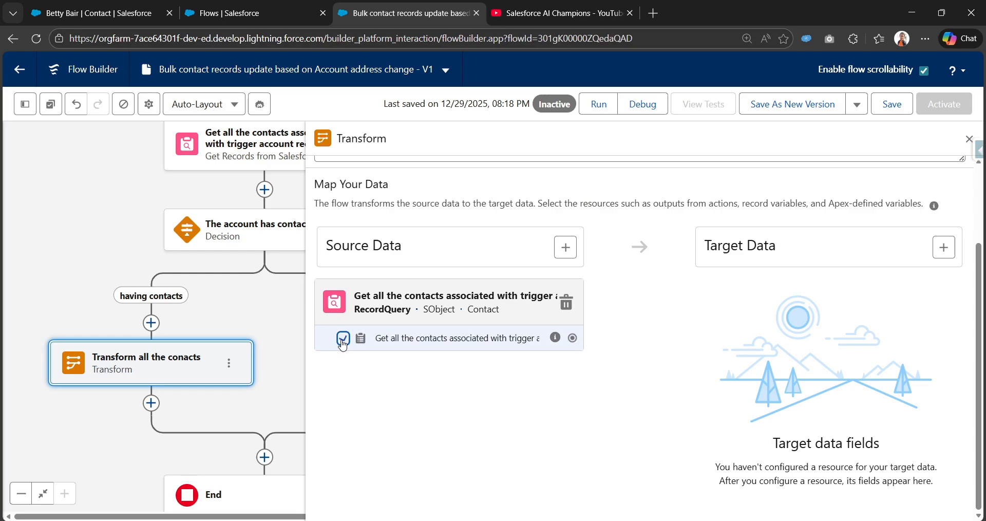
Add the triggering account, $Record, as a second source resource and collapse both sources' field lists
{"action": "left_click", "coordinate": [565, 247]}
{"action": "left_click", "coordinate": [452, 315]}
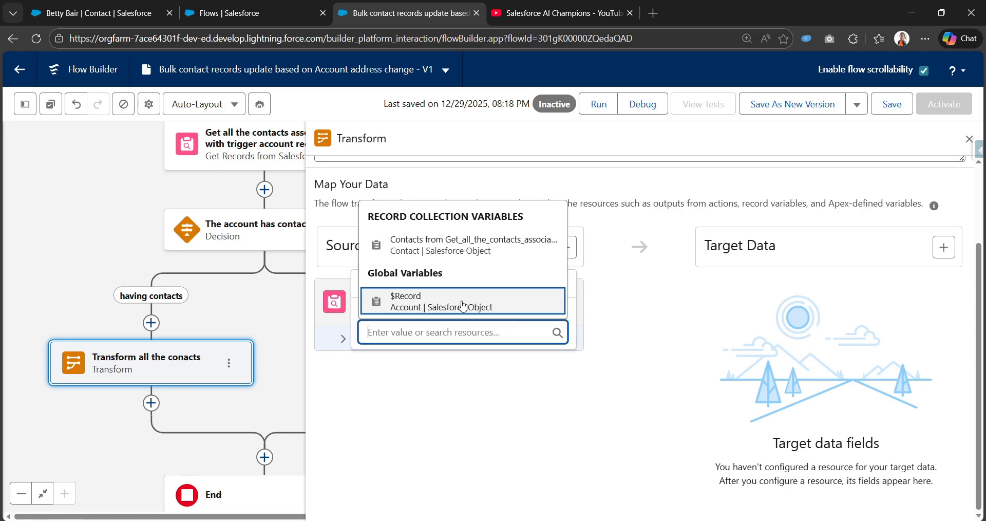
{"action": "left_click", "coordinate": [461, 302]}
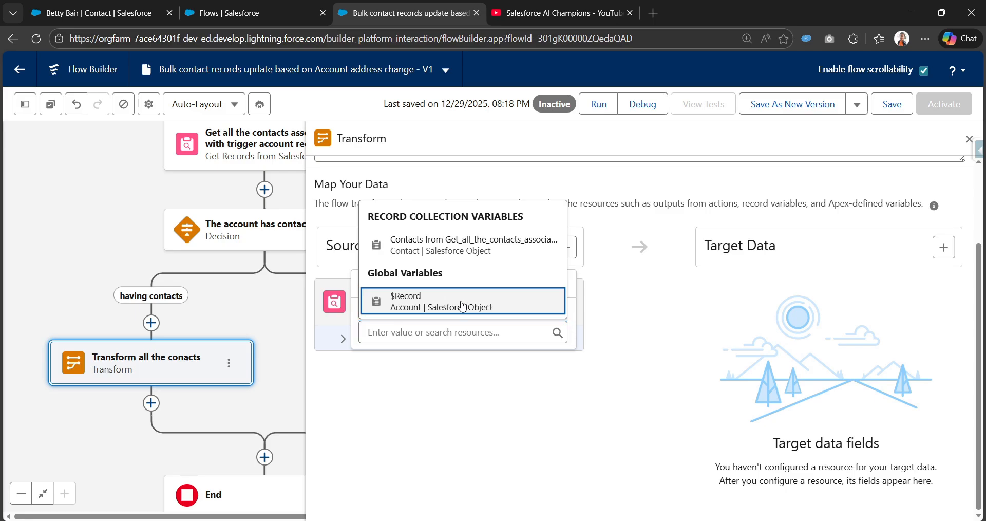
{"action": "left_click", "coordinate": [343, 337]}
{"action": "left_click", "coordinate": [343, 419]}
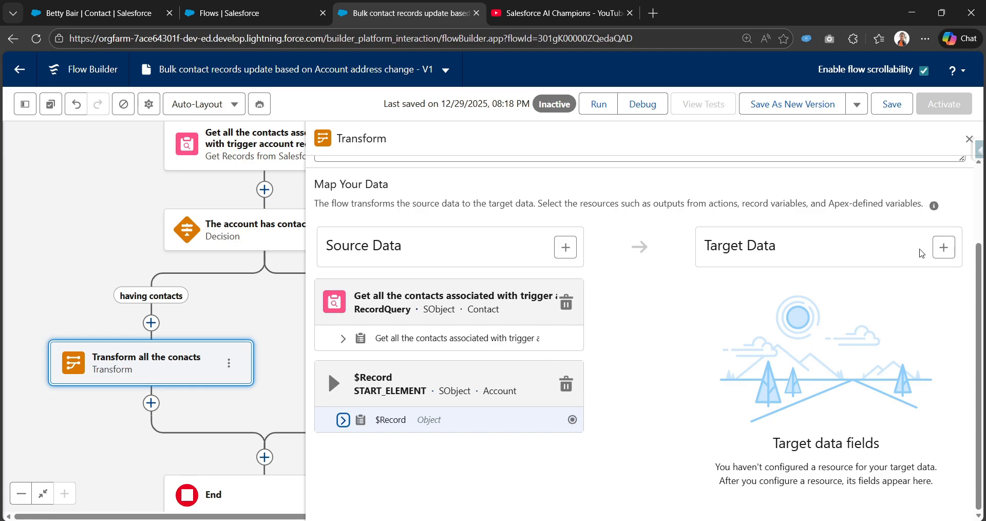
Create the target data resource as a Record collection of the Contact object, allowing multiple values
{"action": "left_click", "coordinate": [944, 247]}
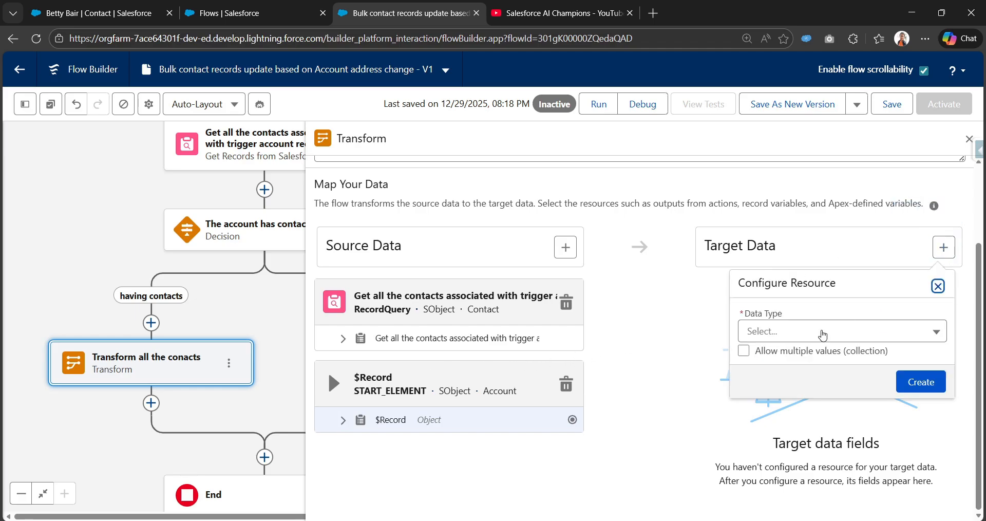
{"action": "left_click", "coordinate": [823, 334]}
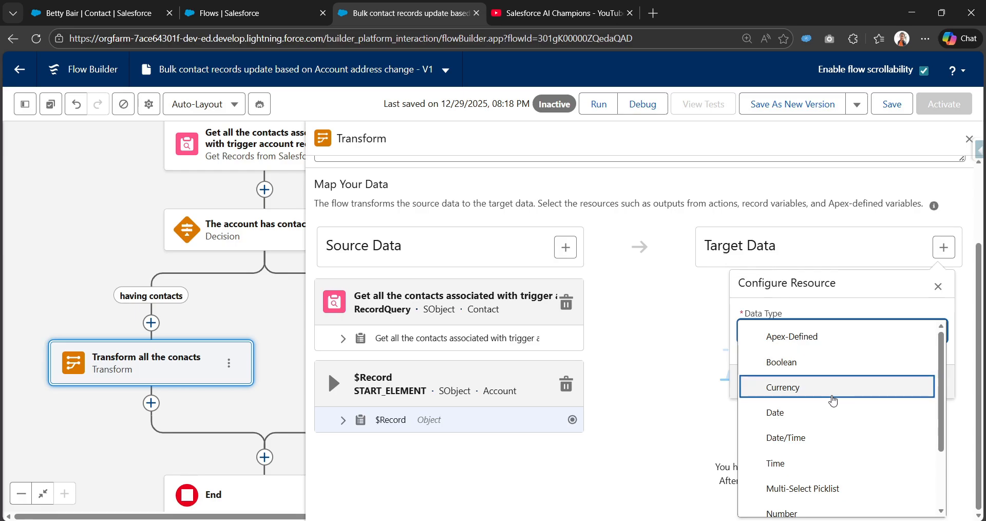
{"action": "scroll", "coordinate": [813, 425], "scroll_direction": "down", "scroll_amount": 3}
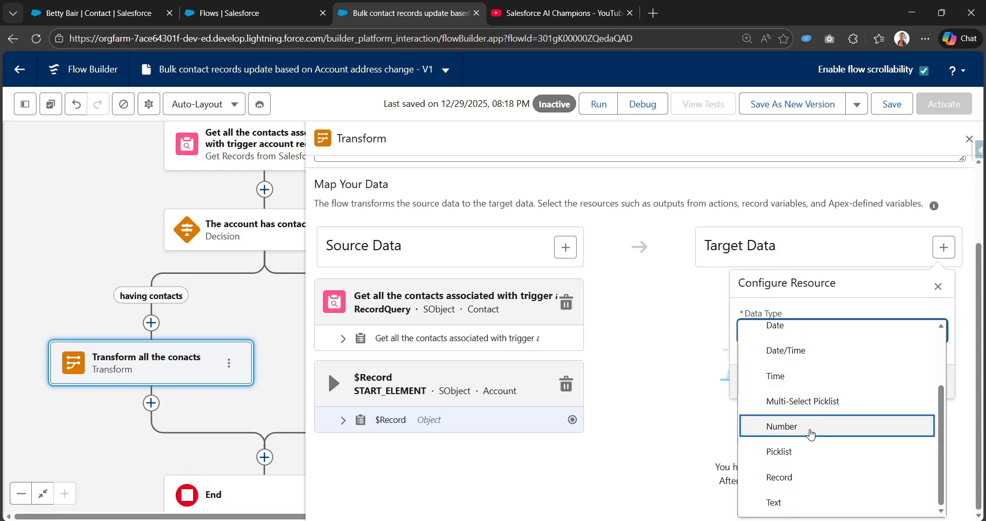
{"action": "left_click", "coordinate": [803, 467]}
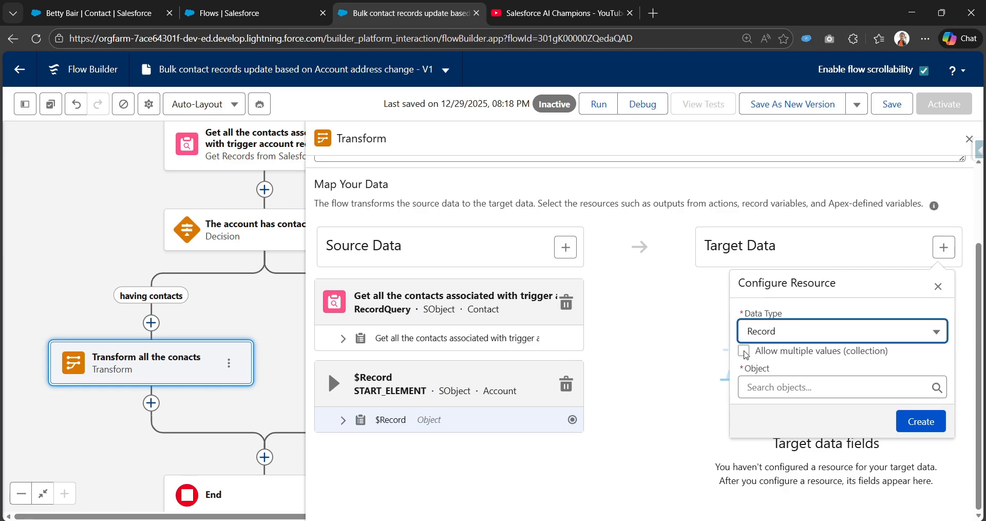
{"action": "left_click", "coordinate": [744, 351]}
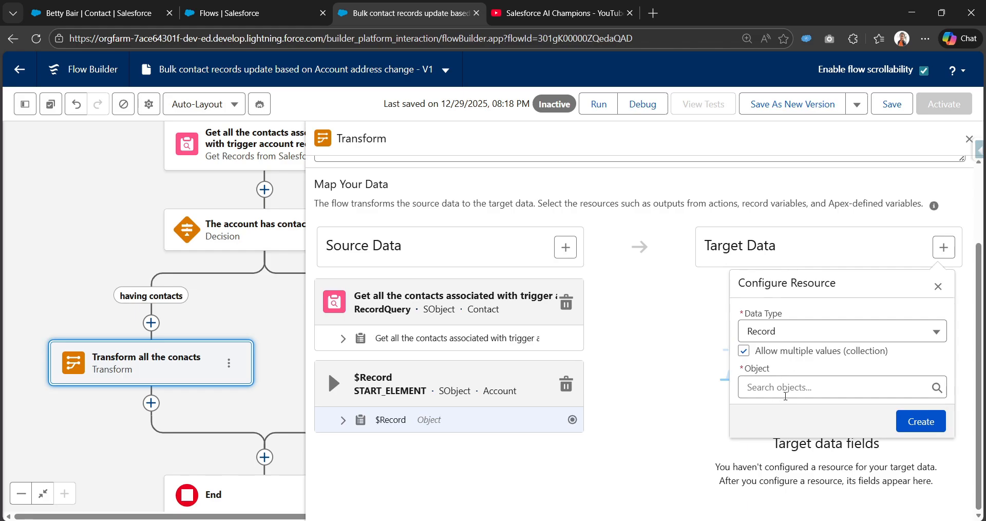
{"action": "left_click", "coordinate": [790, 389]}
{"action": "type", "text": "Contact"}
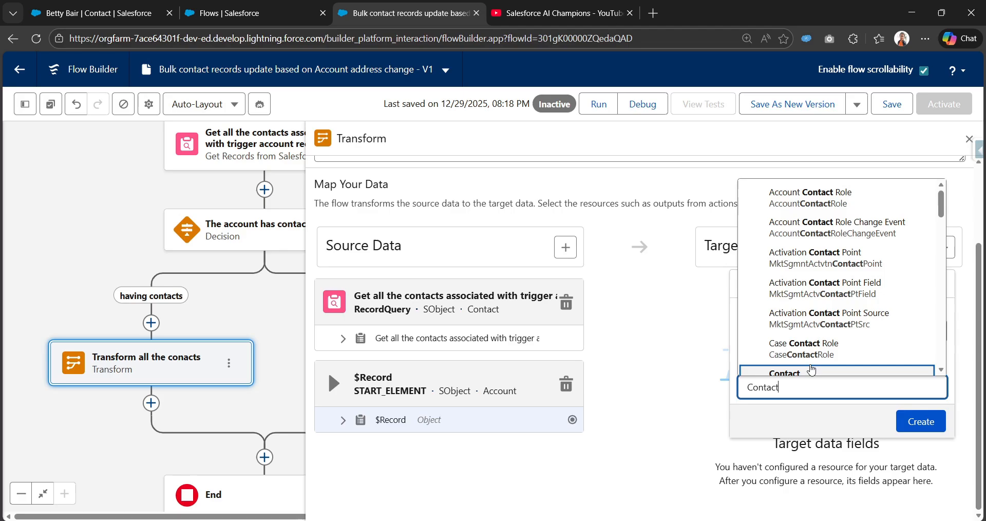
{"action": "scroll", "coordinate": [804, 339], "scroll_direction": "down", "scroll_amount": 2}
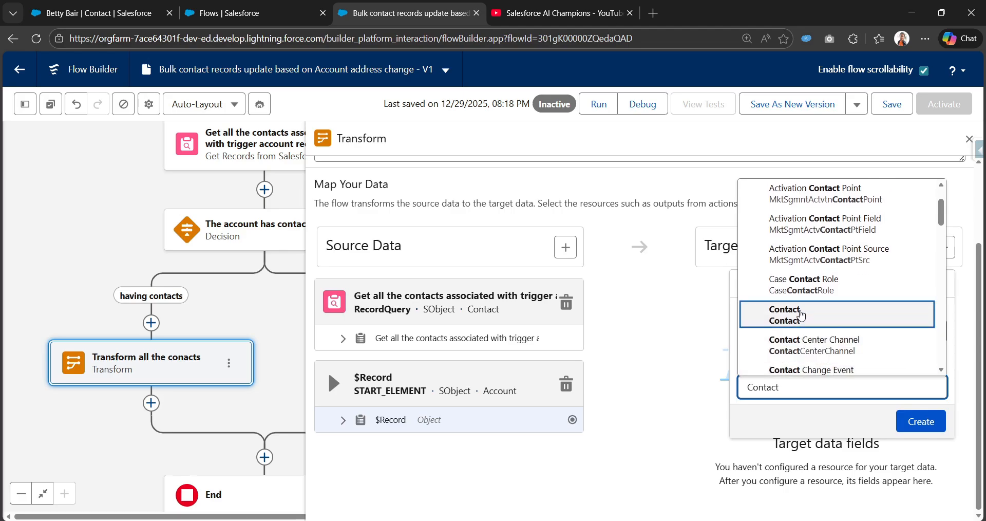
{"action": "left_click", "coordinate": [802, 314]}
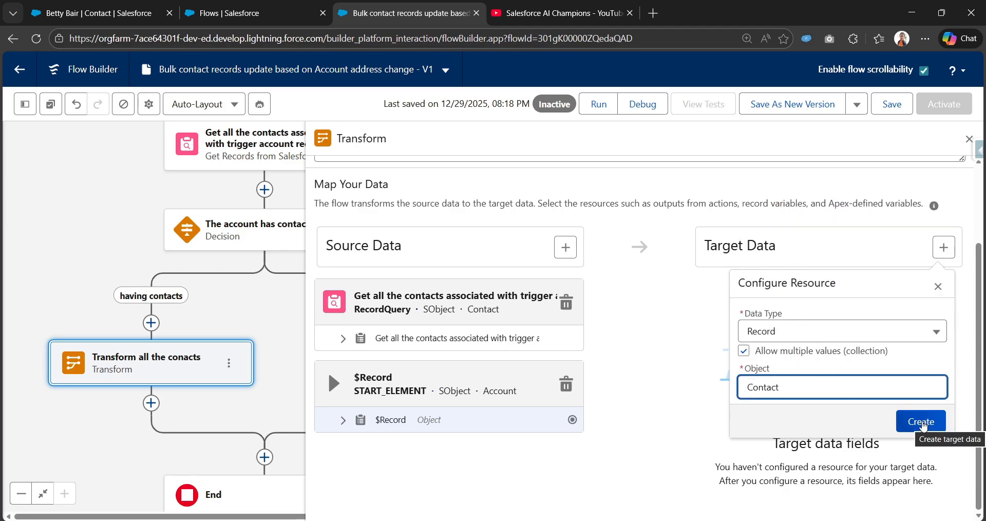
{"action": "left_click", "coordinate": [921, 421]}
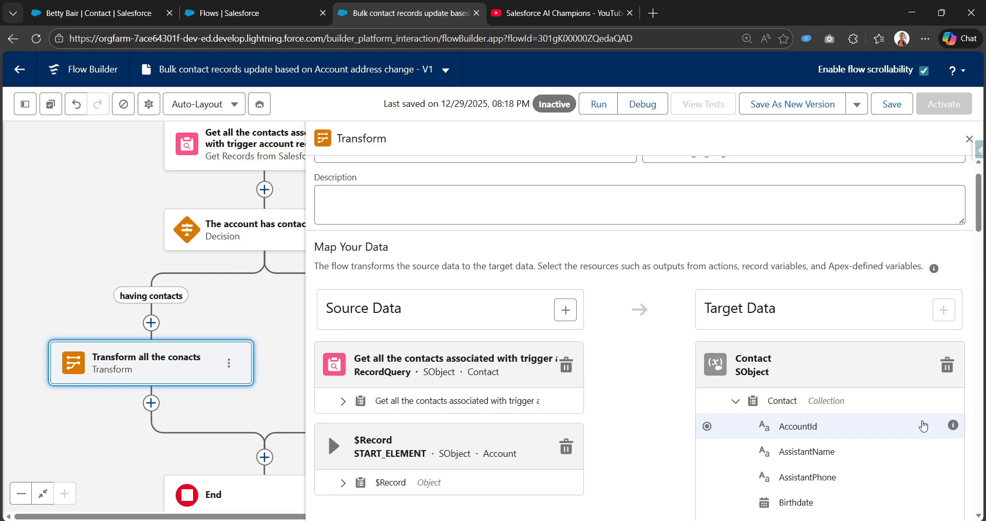
Map the Id field of the source contact collection to the Id field of the target Contact collection
{"action": "scroll", "coordinate": [725, 362], "scroll_direction": "down", "scroll_amount": 1}
{"action": "scroll", "coordinate": [500, 347], "scroll_direction": "down", "scroll_amount": 1}
{"action": "scroll", "coordinate": [332, 274], "scroll_direction": "up", "scroll_amount": 2}
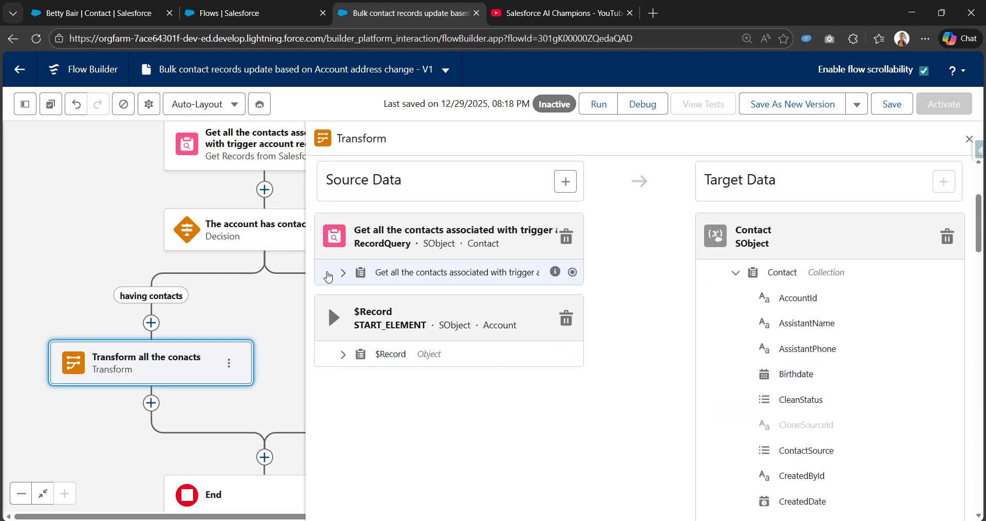
{"action": "left_click", "coordinate": [343, 268]}
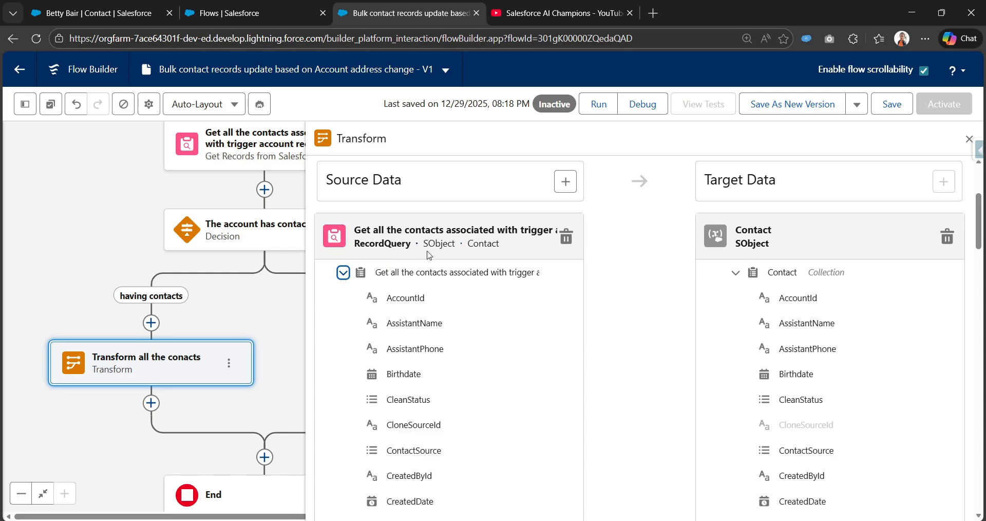
{"action": "scroll", "coordinate": [470, 380], "scroll_direction": "down", "scroll_amount": 4}
{"action": "scroll", "coordinate": [471, 380], "scroll_direction": "down", "scroll_amount": 4}
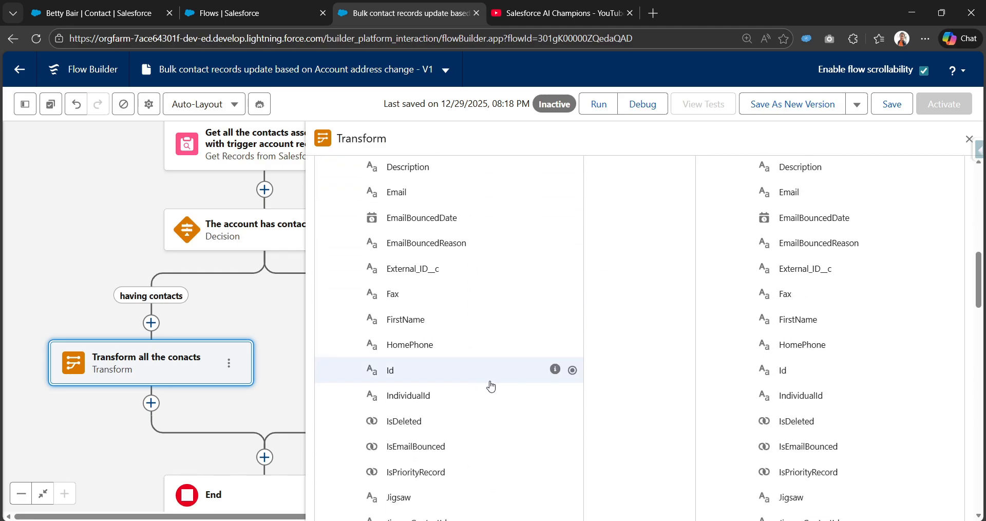
{"action": "scroll", "coordinate": [529, 277], "scroll_direction": "up", "scroll_amount": 9}
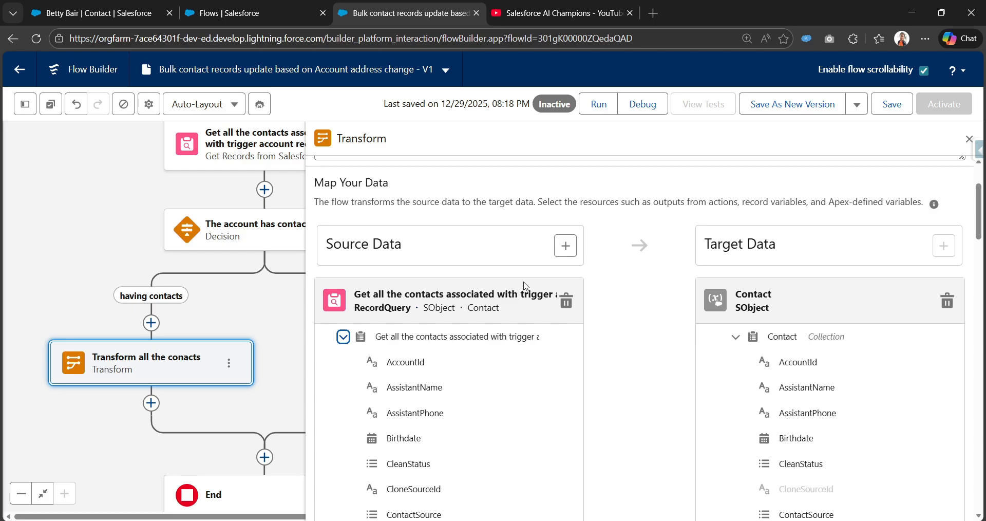
{"action": "scroll", "coordinate": [524, 292], "scroll_direction": "down", "scroll_amount": 4}
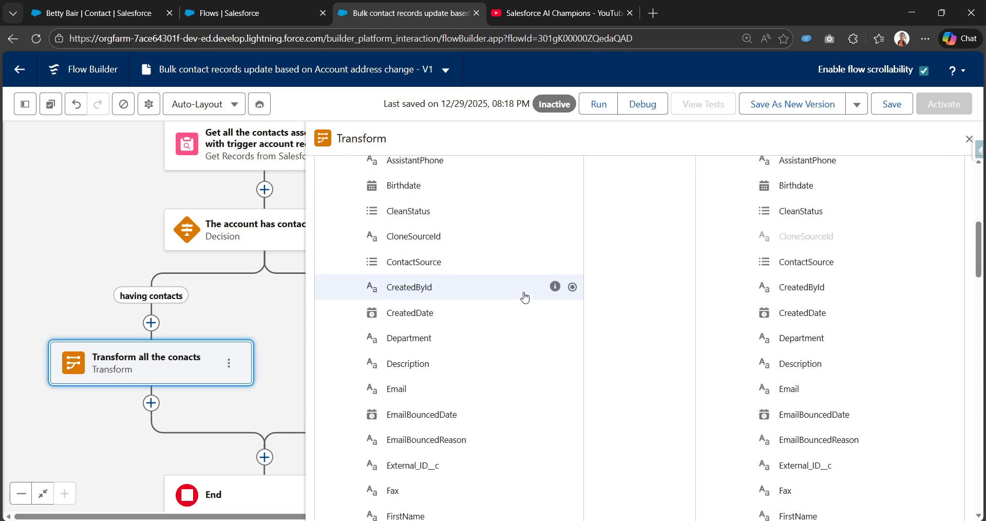
{"action": "scroll", "coordinate": [524, 293], "scroll_direction": "up", "scroll_amount": 3}
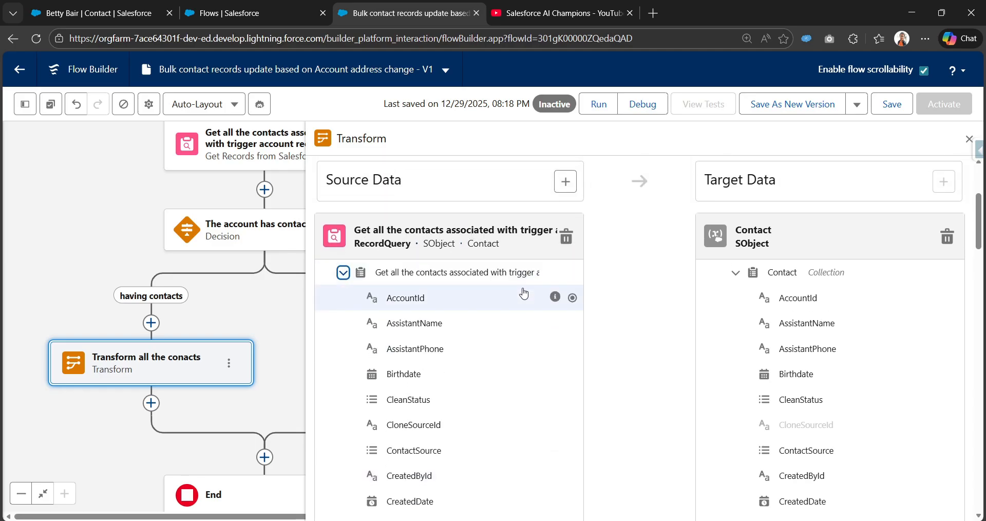
{"action": "scroll", "coordinate": [524, 291], "scroll_direction": "down", "scroll_amount": 4}
{"action": "scroll", "coordinate": [528, 310], "scroll_direction": "up", "scroll_amount": 4}
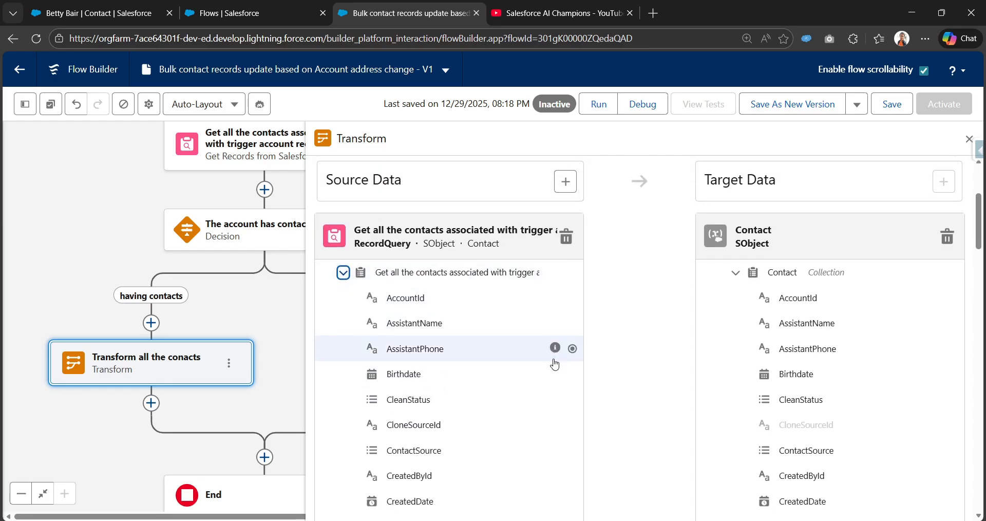
{"action": "scroll", "coordinate": [550, 364], "scroll_direction": "down", "scroll_amount": 6}
{"action": "scroll", "coordinate": [570, 372], "scroll_direction": "down", "scroll_amount": 1}
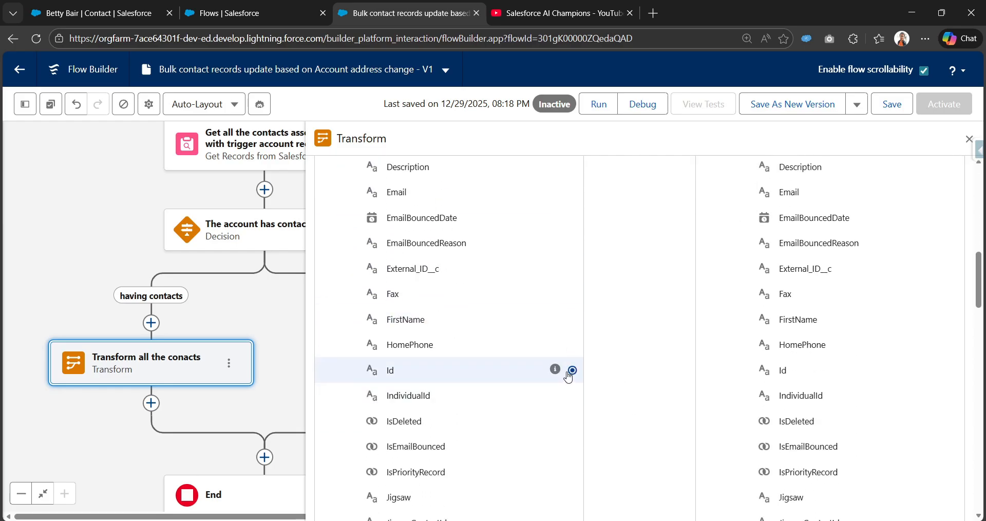
{"action": "left_click", "coordinate": [572, 370]}
{"action": "left_click", "coordinate": [708, 370]}
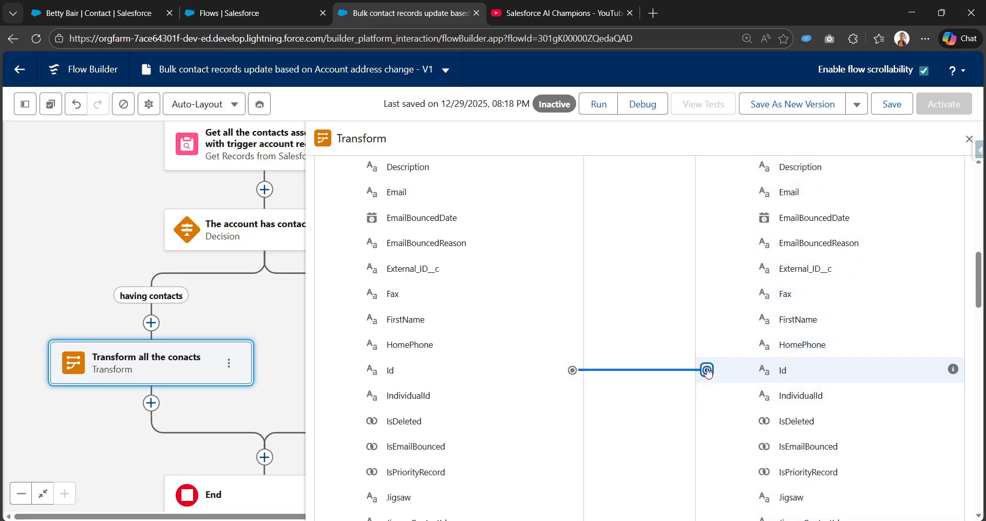
Expand the field list of the $Record source below the contact collection
{"action": "scroll", "coordinate": [814, 232], "scroll_direction": "up", "scroll_amount": 3}
{"action": "scroll", "coordinate": [689, 257], "scroll_direction": "up", "scroll_amount": 3}
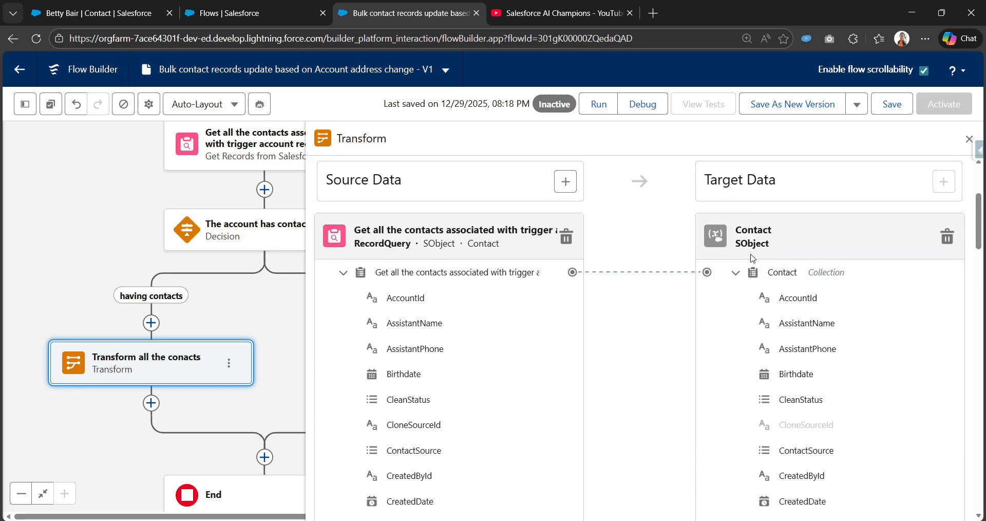
{"action": "scroll", "coordinate": [733, 352], "scroll_direction": "down", "scroll_amount": 6}
{"action": "scroll", "coordinate": [705, 280], "scroll_direction": "up", "scroll_amount": 6}
{"action": "scroll", "coordinate": [691, 411], "scroll_direction": "down", "scroll_amount": 6}
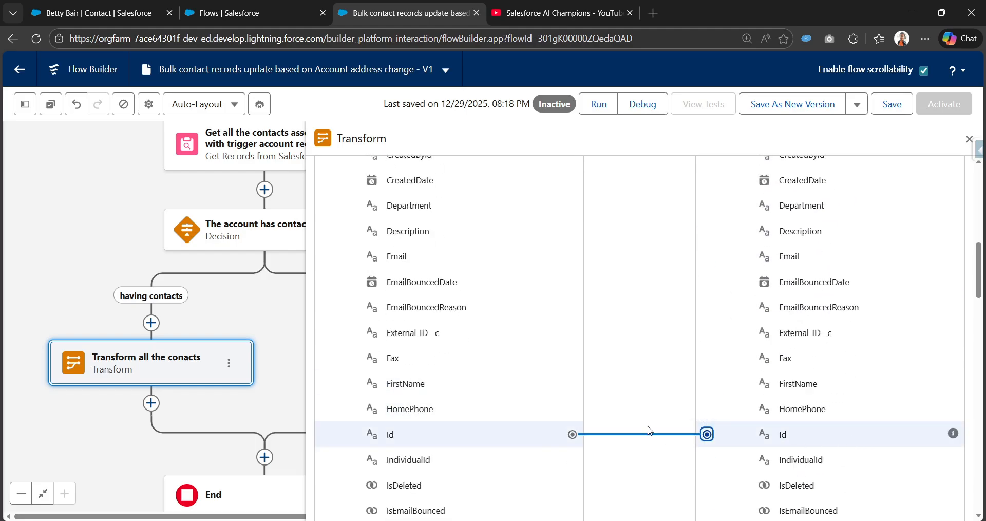
{"action": "scroll", "coordinate": [550, 360], "scroll_direction": "down", "scroll_amount": 15}
{"action": "scroll", "coordinate": [554, 416], "scroll_direction": "down", "scroll_amount": 10}
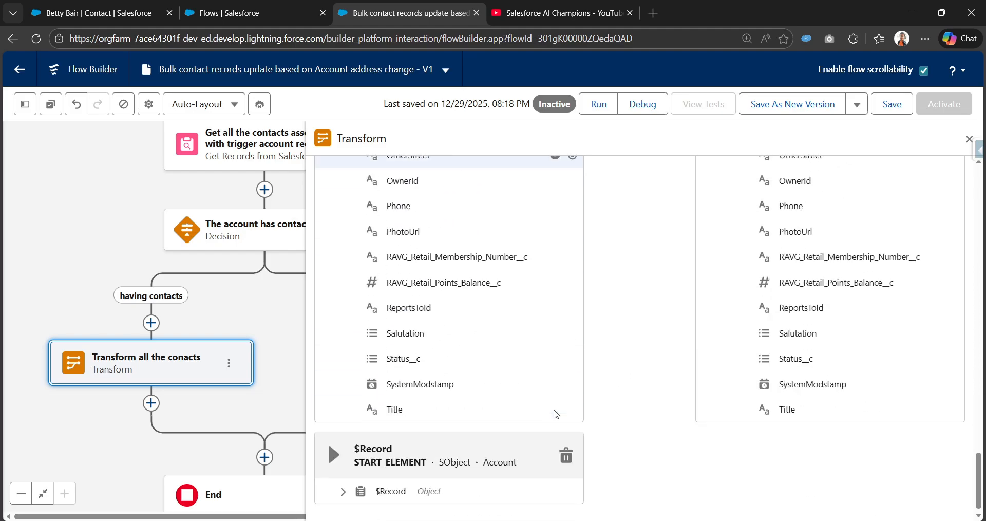
{"action": "left_click", "coordinate": [344, 484]}
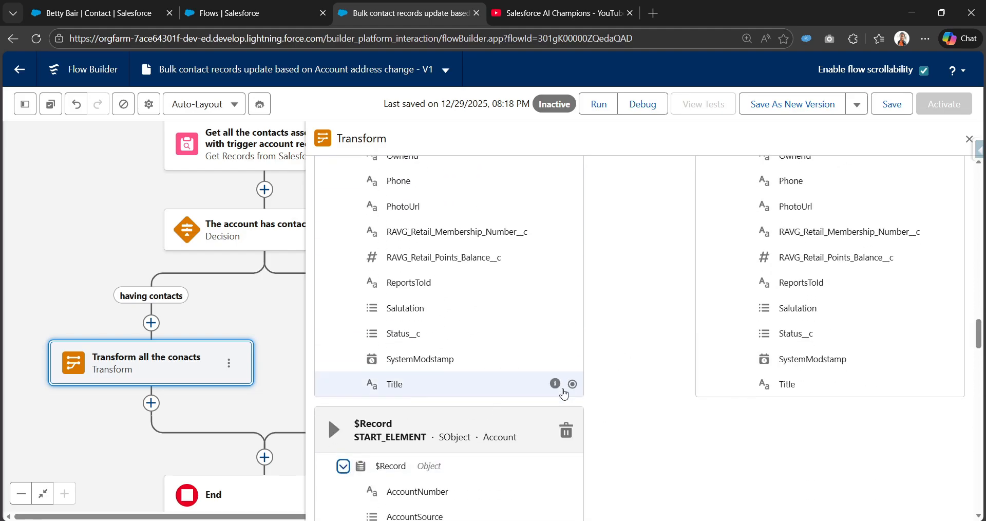
Map the $Record ShippingStreet field to the MailingStreet field of the target Contact collection
{"action": "scroll", "coordinate": [535, 401], "scroll_direction": "down", "scroll_amount": 10}
{"action": "mouse_move", "coordinate": [535, 404]}
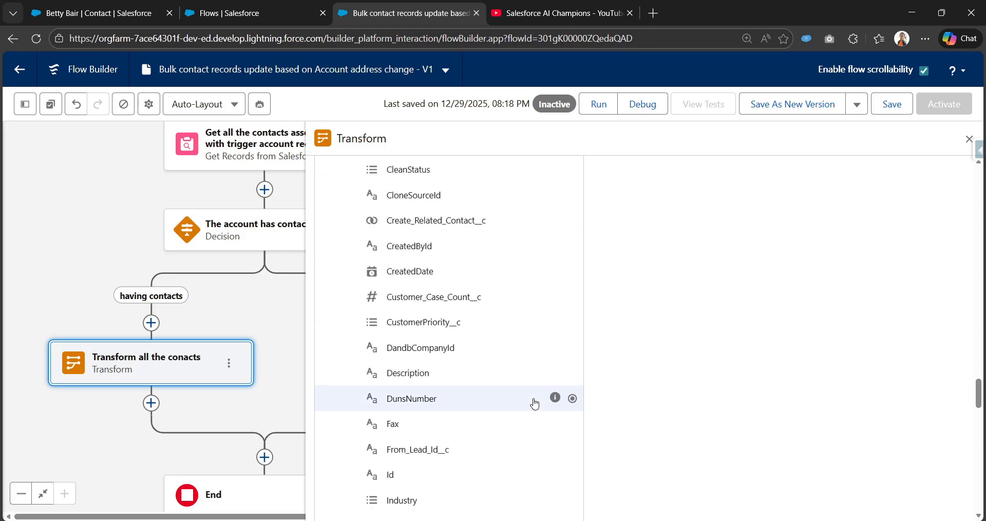
{"action": "scroll", "coordinate": [534, 403], "scroll_direction": "down", "scroll_amount": 20}
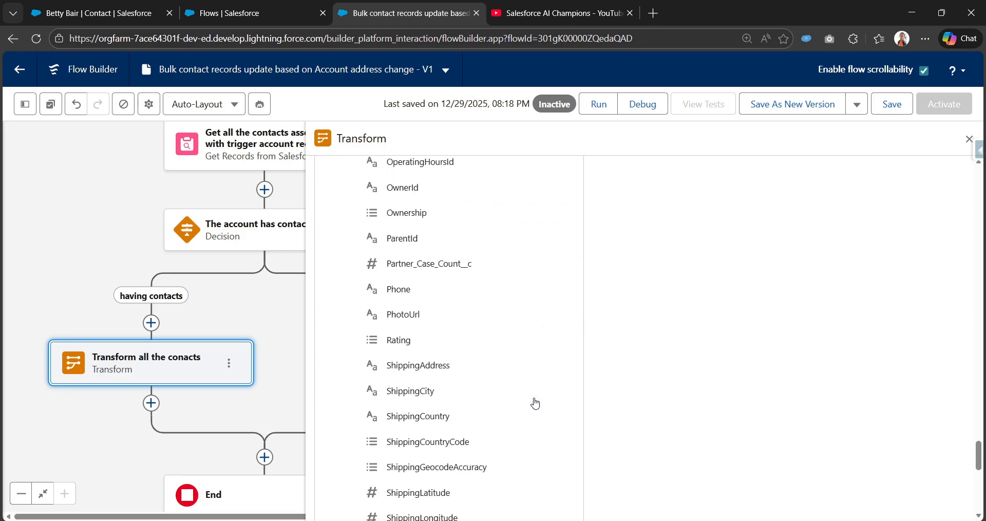
{"action": "scroll", "coordinate": [536, 401], "scroll_direction": "down", "scroll_amount": 4}
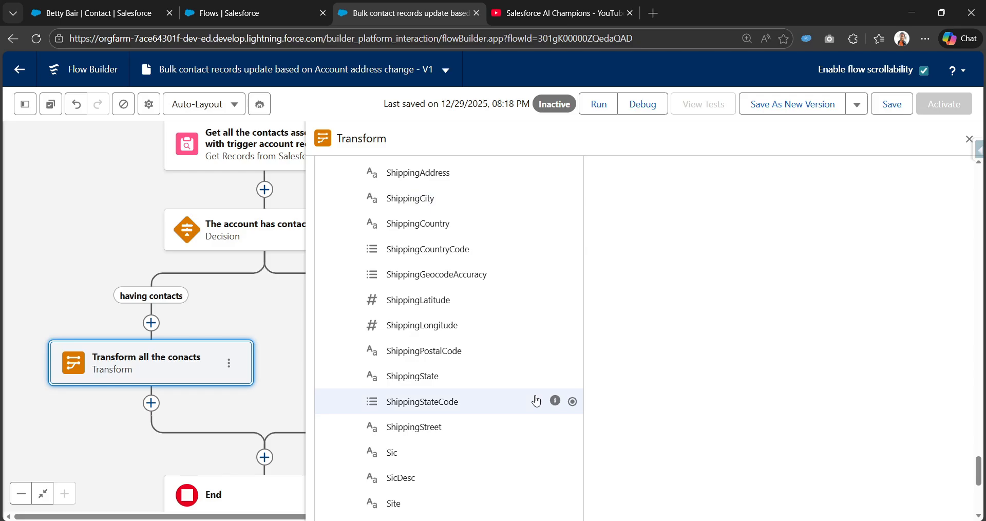
{"action": "scroll", "coordinate": [538, 398], "scroll_direction": "up", "scroll_amount": 1}
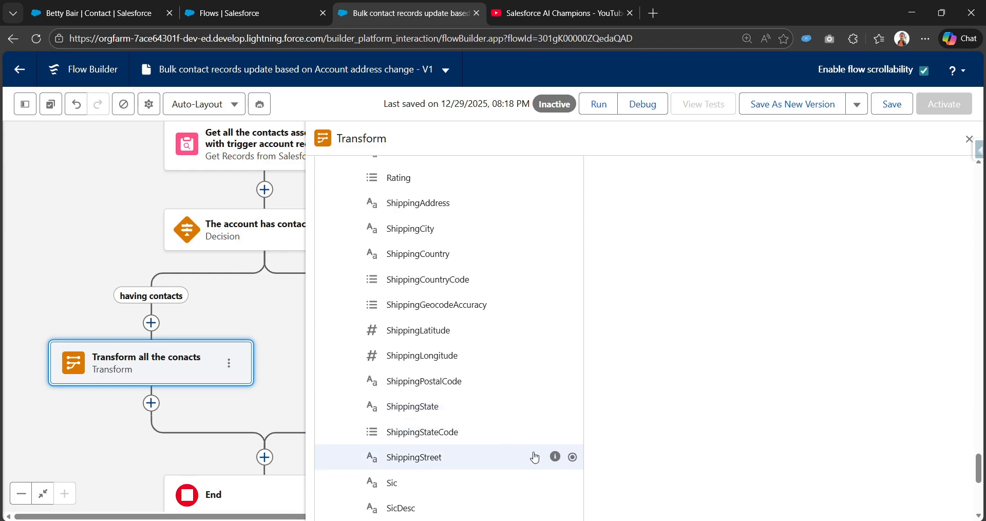
{"action": "left_click", "coordinate": [574, 458]}
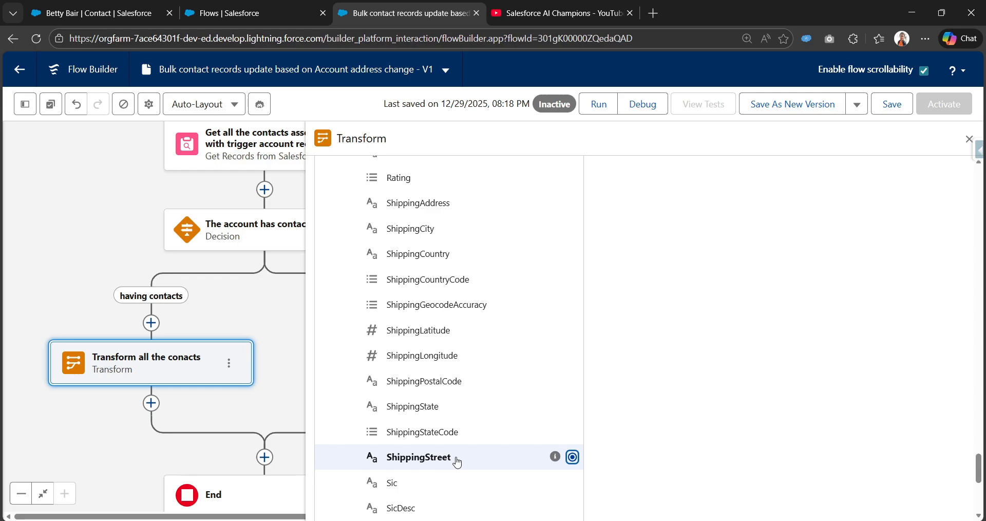
{"action": "left_click", "coordinate": [572, 456]}
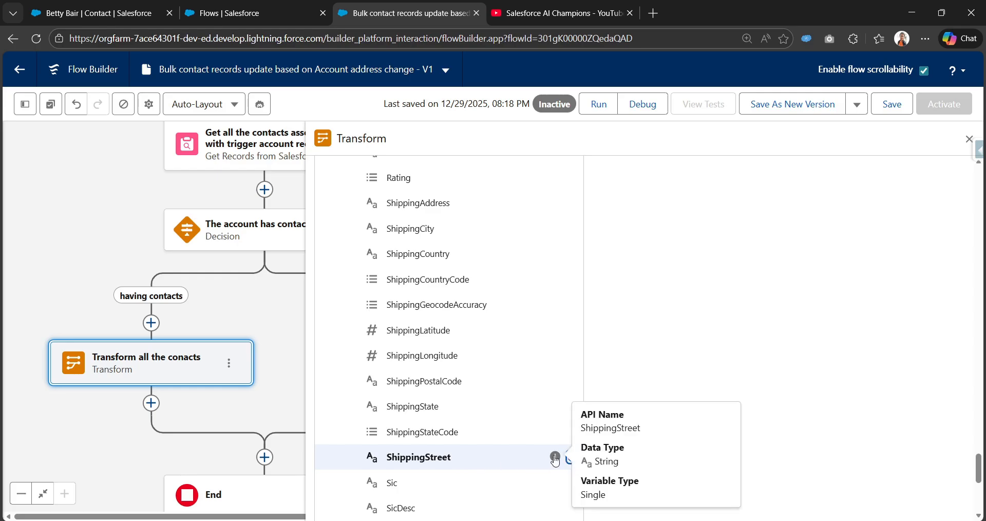
{"action": "scroll", "coordinate": [710, 396], "scroll_direction": "up", "scroll_amount": 5}
{"action": "scroll", "coordinate": [709, 396], "scroll_direction": "up", "scroll_amount": 20}
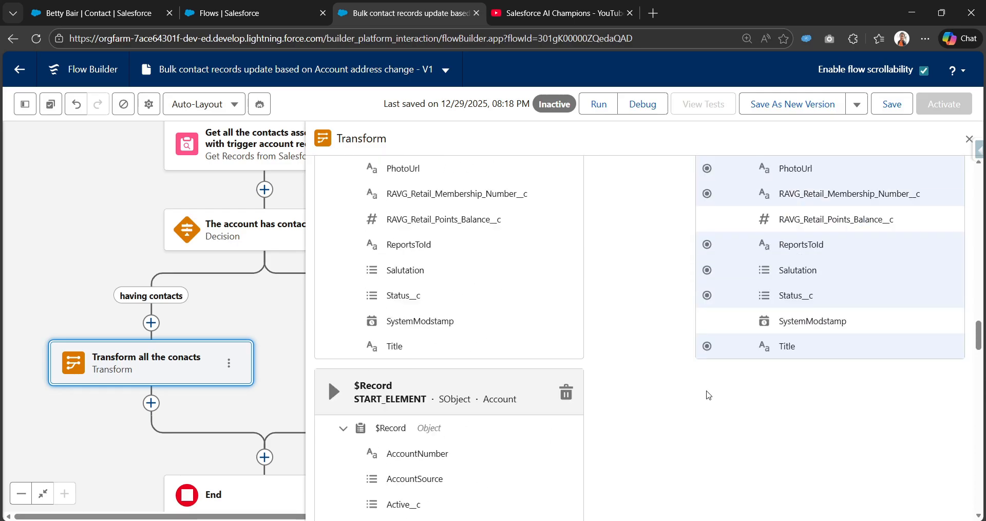
{"action": "scroll", "coordinate": [722, 374], "scroll_direction": "up", "scroll_amount": 8}
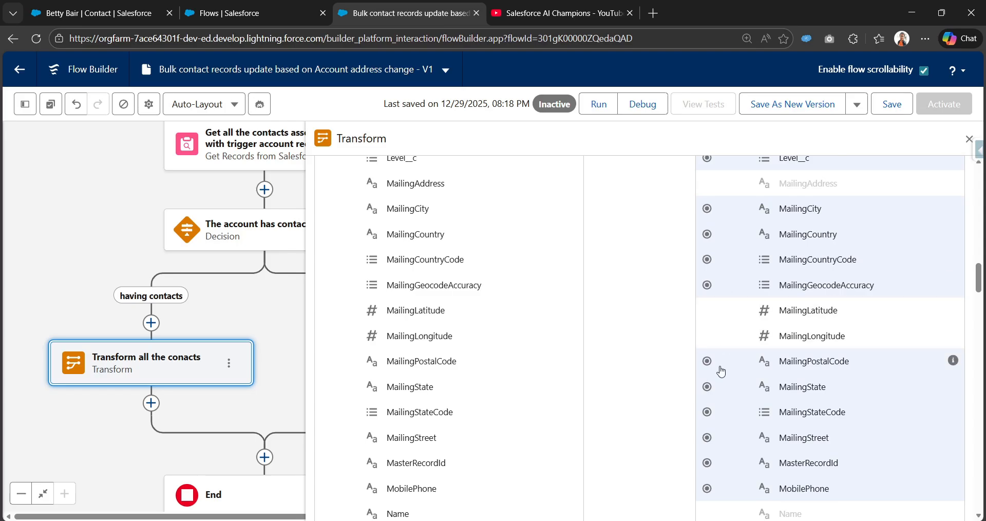
{"action": "scroll", "coordinate": [722, 371], "scroll_direction": "up", "scroll_amount": 1}
{"action": "scroll", "coordinate": [719, 359], "scroll_direction": "down", "scroll_amount": 4}
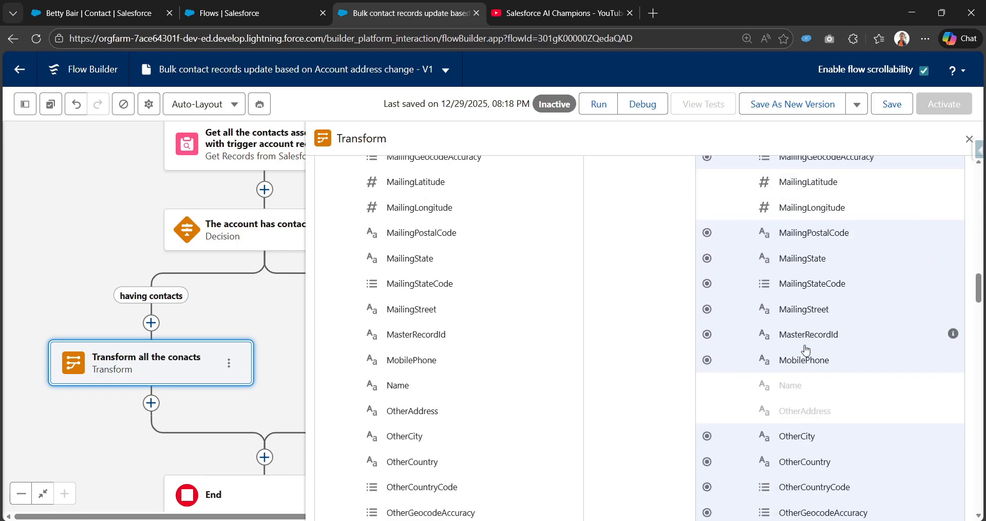
{"action": "scroll", "coordinate": [724, 368], "scroll_direction": "down", "scroll_amount": 3}
{"action": "scroll", "coordinate": [715, 369], "scroll_direction": "up", "scroll_amount": 3}
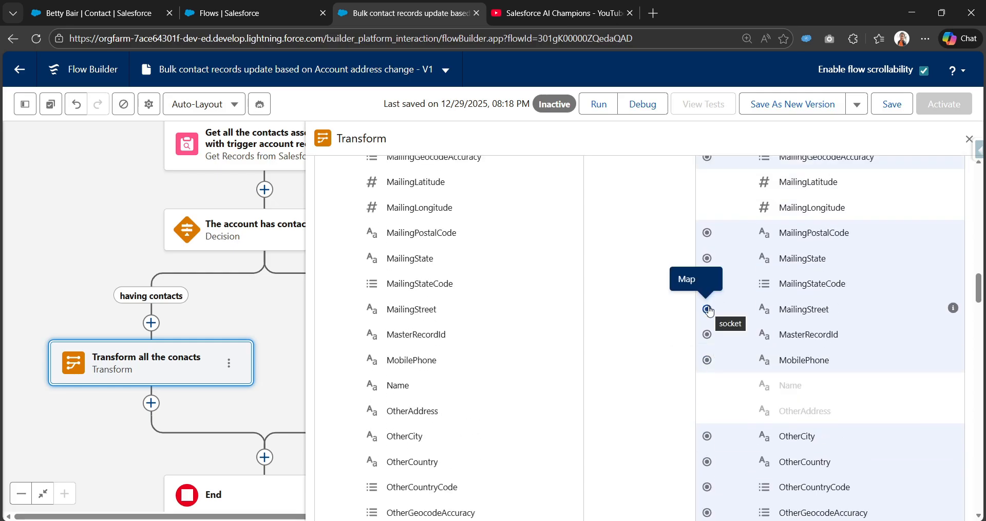
{"action": "left_click_drag", "start_coordinate": [709, 310], "coordinate": [562, 401]}
Map the $Record ShippingCountry field to the MailingCountry field of the target Contact collection
{"action": "scroll", "coordinate": [562, 398], "scroll_direction": "down", "scroll_amount": 20}
{"action": "scroll", "coordinate": [562, 401], "scroll_direction": "down", "scroll_amount": 10}
{"action": "scroll", "coordinate": [562, 401], "scroll_direction": "up", "scroll_amount": 3}
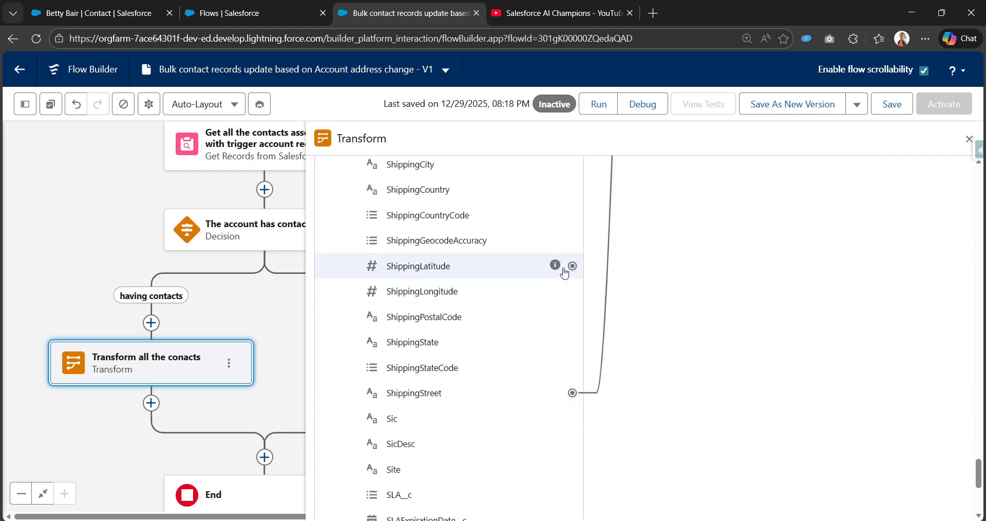
{"action": "scroll", "coordinate": [535, 224], "scroll_direction": "up", "scroll_amount": 1}
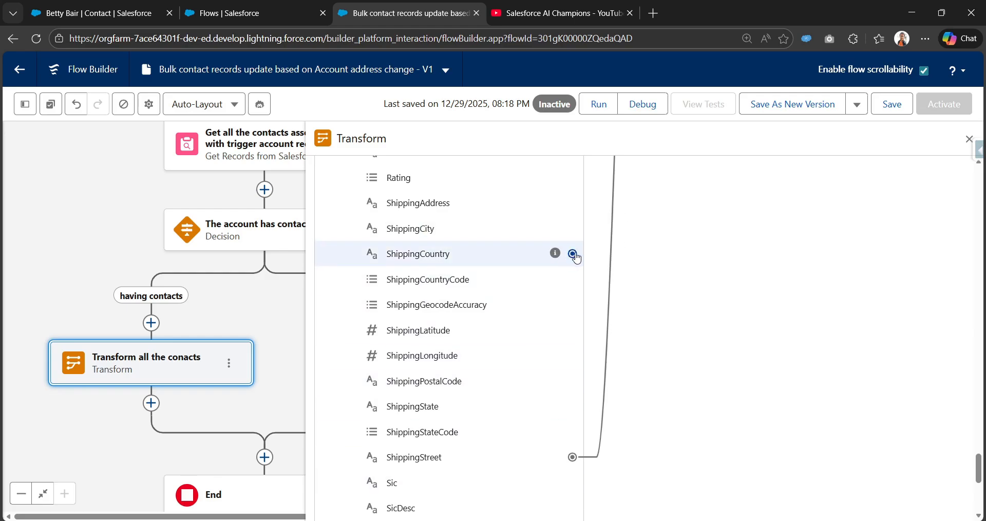
{"action": "left_click", "coordinate": [572, 254]}
{"action": "scroll", "coordinate": [757, 283], "scroll_direction": "up", "scroll_amount": 10}
{"action": "scroll", "coordinate": [753, 288], "scroll_direction": "up", "scroll_amount": 20}
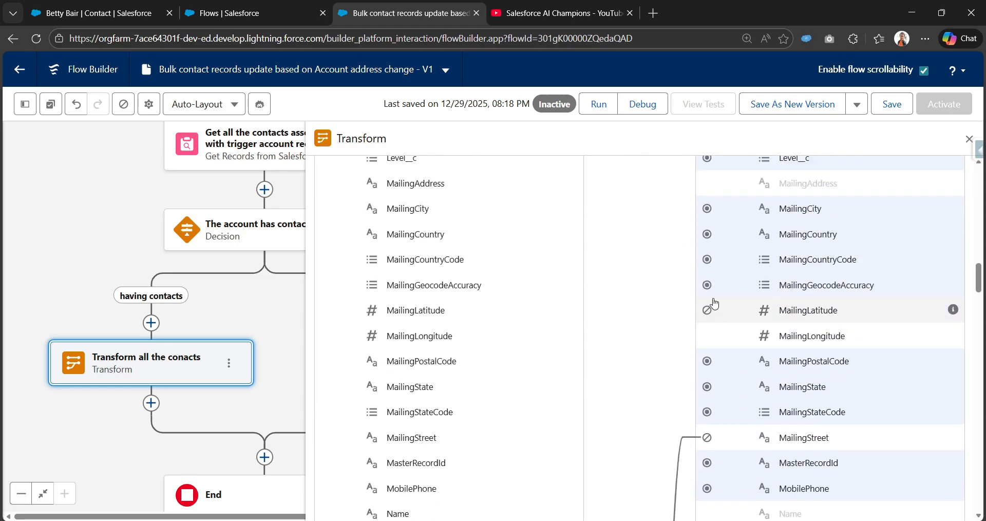
{"action": "left_click", "coordinate": [707, 234]}
Collapse the field list of the source contact collection from the Get Records element
{"action": "scroll", "coordinate": [557, 481], "scroll_direction": "down", "scroll_amount": 15}
{"action": "scroll", "coordinate": [557, 482], "scroll_direction": "up", "scroll_amount": 2}
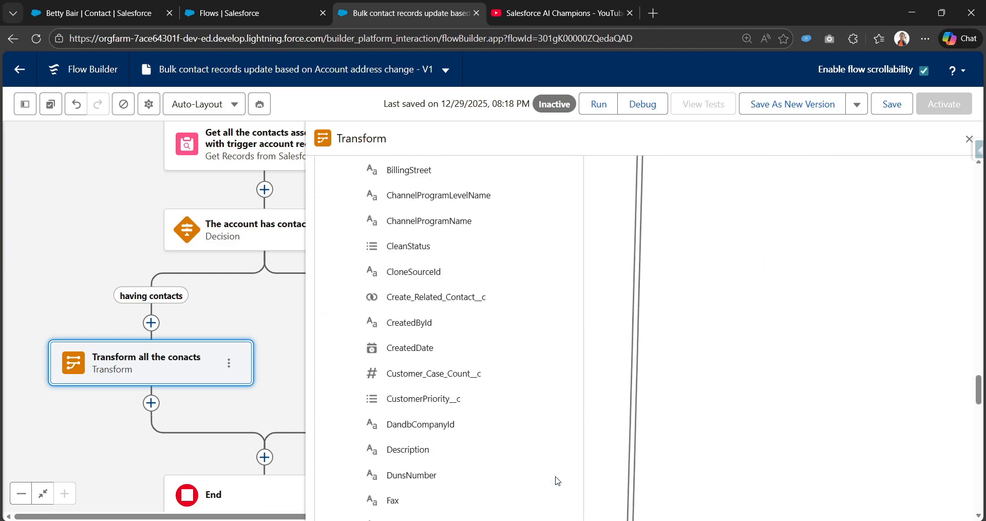
{"action": "scroll", "coordinate": [558, 482], "scroll_direction": "down", "scroll_amount": 12}
{"action": "scroll", "coordinate": [554, 475], "scroll_direction": "up", "scroll_amount": 8}
{"action": "scroll", "coordinate": [538, 406], "scroll_direction": "up", "scroll_amount": 20}
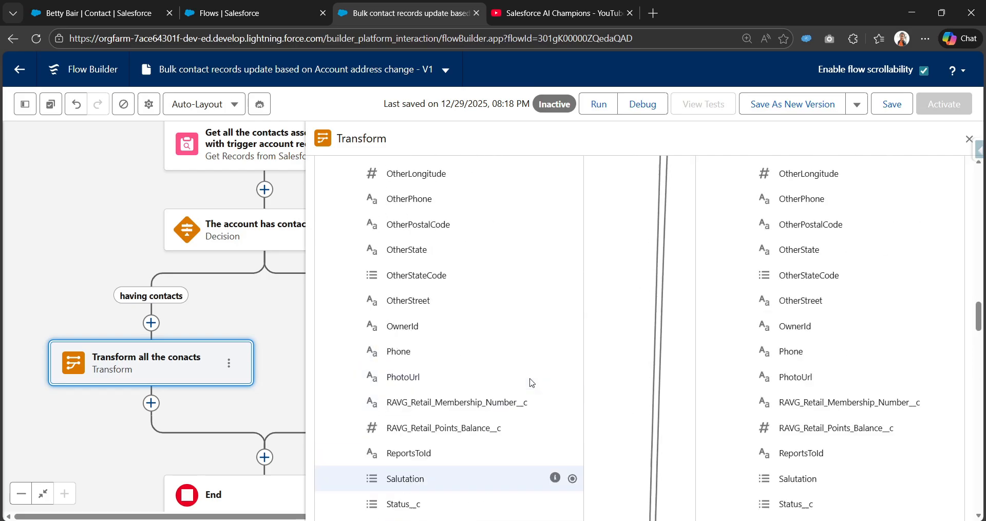
{"action": "scroll", "coordinate": [396, 366], "scroll_direction": "up", "scroll_amount": 2}
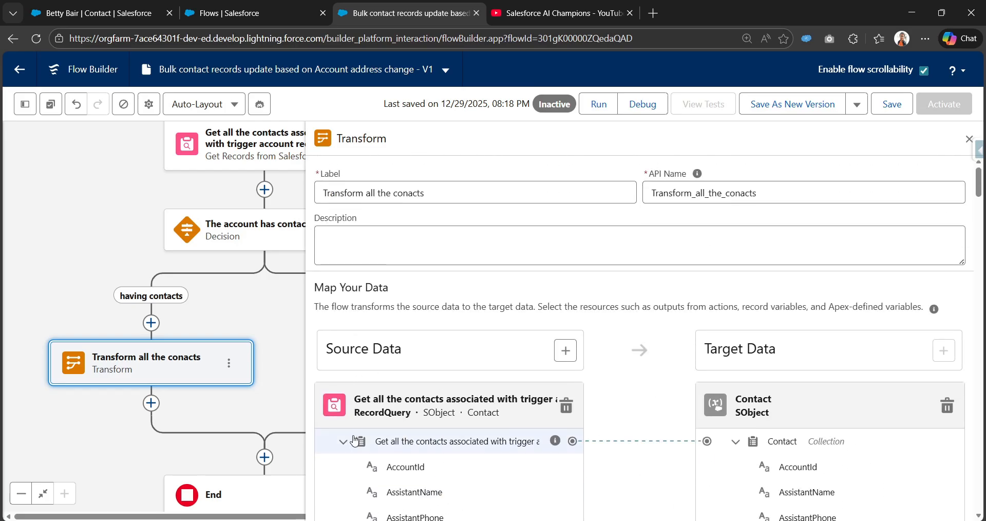
{"action": "left_click", "coordinate": [343, 441]}
Map the $Record ShippingCity field to the MailingCity field of the target Contact collection
{"action": "scroll", "coordinate": [484, 447], "scroll_direction": "down", "scroll_amount": 15}
{"action": "scroll", "coordinate": [493, 436], "scroll_direction": "down", "scroll_amount": 20}
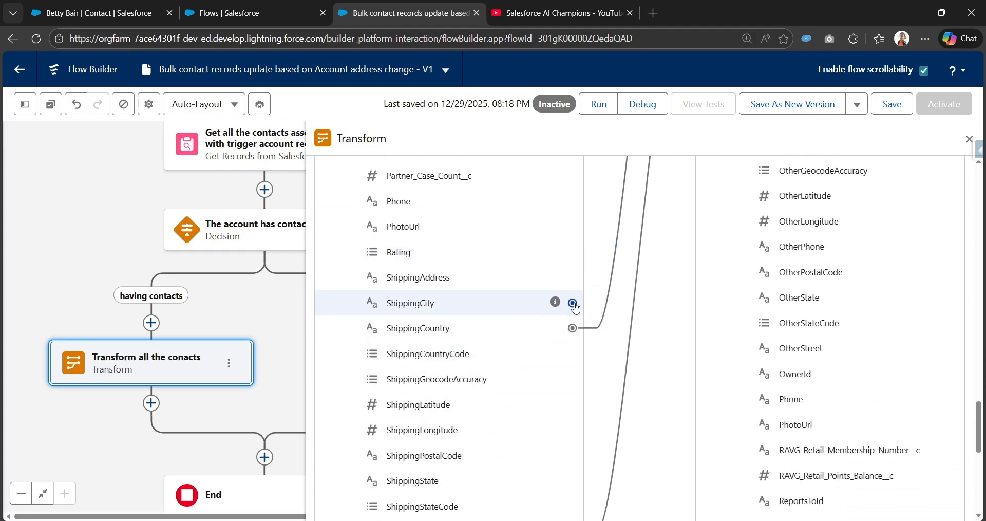
{"action": "left_click", "coordinate": [573, 303]}
{"action": "scroll", "coordinate": [684, 315], "scroll_direction": "up", "scroll_amount": 9}
{"action": "scroll", "coordinate": [680, 314], "scroll_direction": "up", "scroll_amount": 4}
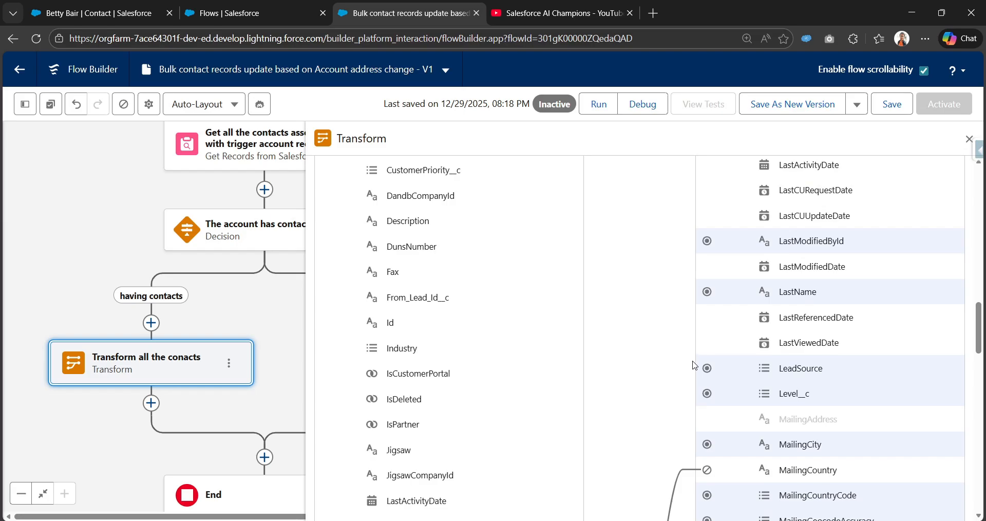
{"action": "scroll", "coordinate": [683, 329], "scroll_direction": "down", "scroll_amount": 1}
{"action": "left_click", "coordinate": [707, 377]}
{"action": "scroll", "coordinate": [566, 423], "scroll_direction": "down", "scroll_amount": 1}
{"action": "scroll", "coordinate": [566, 422], "scroll_direction": "down", "scroll_amount": 8}
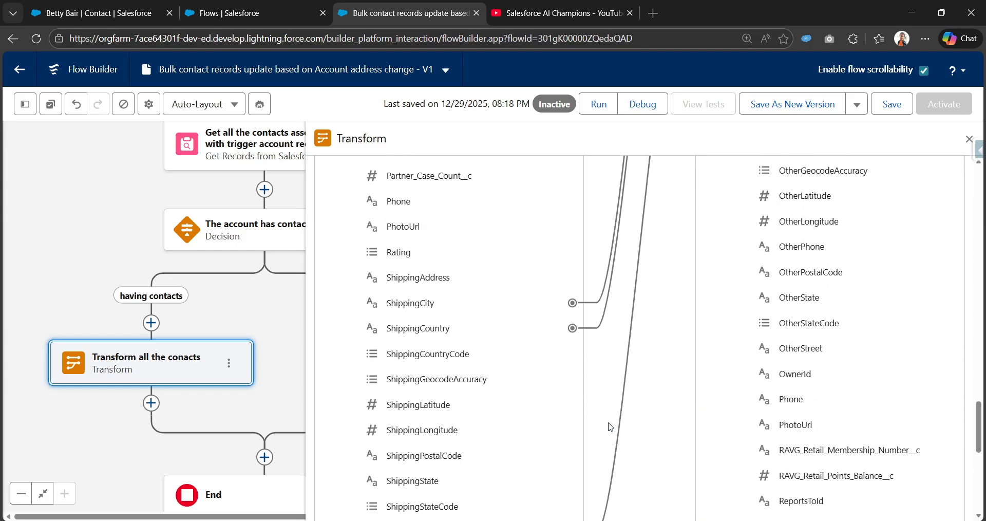
{"action": "scroll", "coordinate": [596, 339], "scroll_direction": "up", "scroll_amount": 4}
{"action": "scroll", "coordinate": [629, 345], "scroll_direction": "up", "scroll_amount": 3}
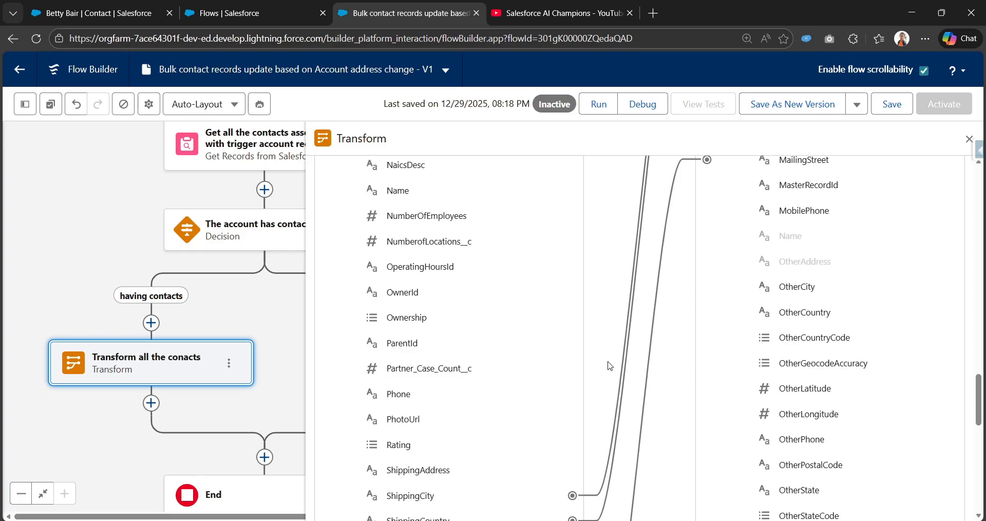
{"action": "scroll", "coordinate": [605, 426], "scroll_direction": "down", "scroll_amount": 7}
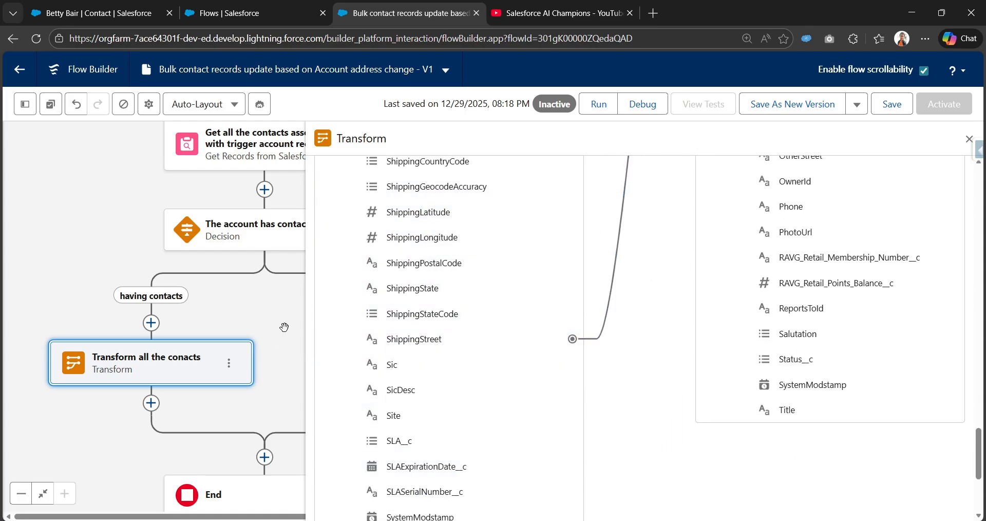
Add an Update Related Records element after the Transform element and label it "Update all the related contact records"
{"action": "scroll", "coordinate": [284, 327], "scroll_direction": "down", "scroll_amount": 2}
{"action": "left_click", "coordinate": [124, 322]}
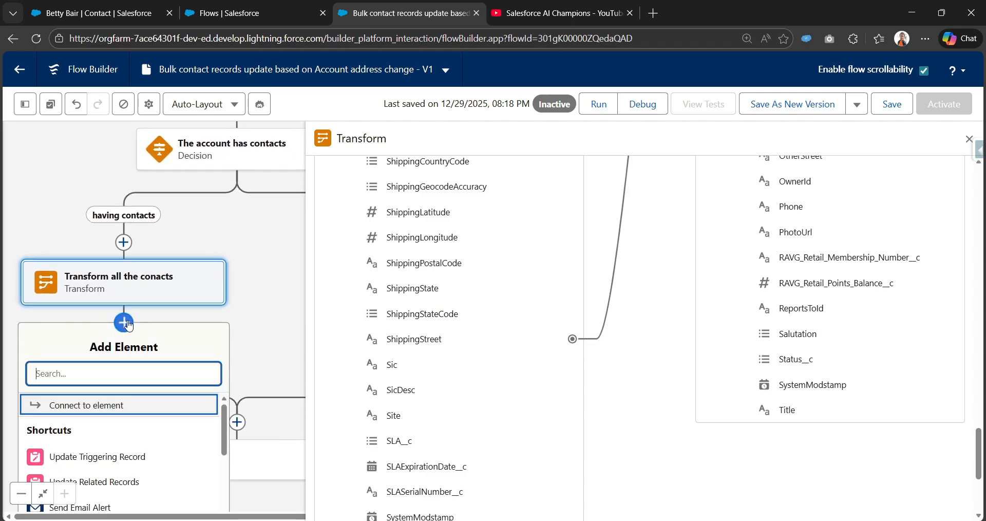
{"action": "type", "text": "U"}
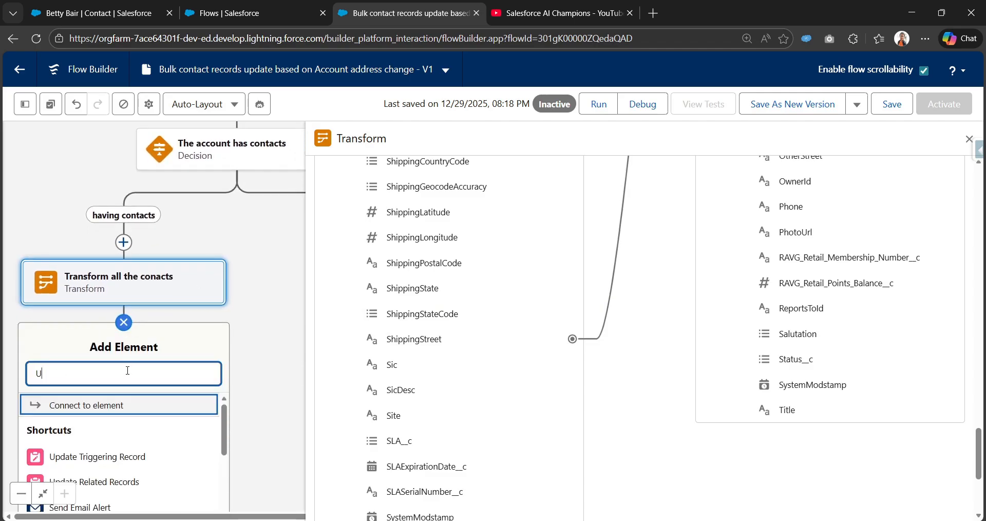
{"action": "type", "text": "p"}
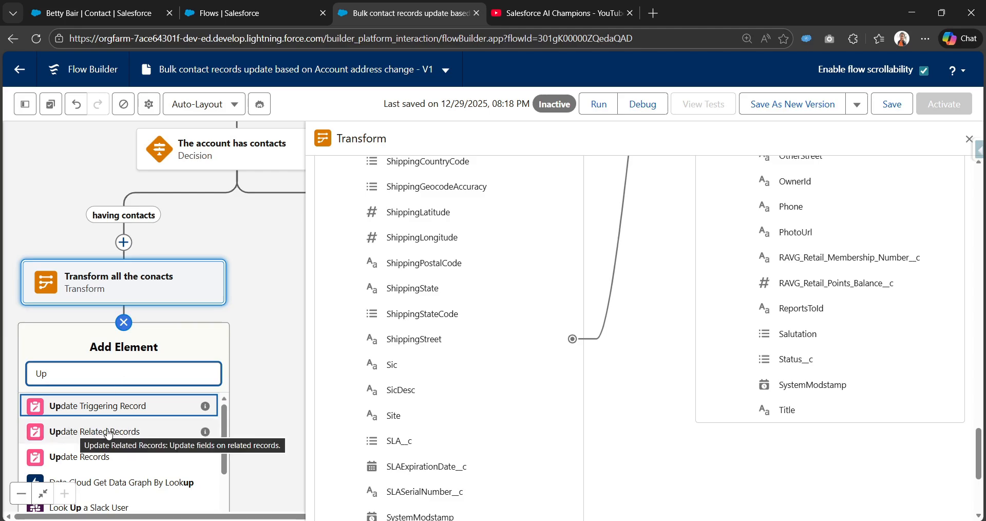
{"action": "left_click", "coordinate": [136, 434]}
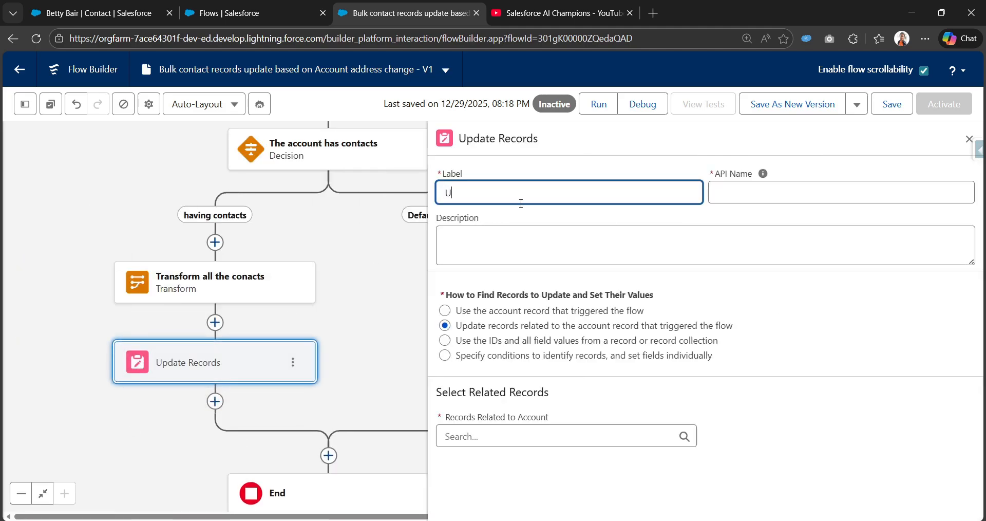
{"action": "type", "text": "Update all the related co"}
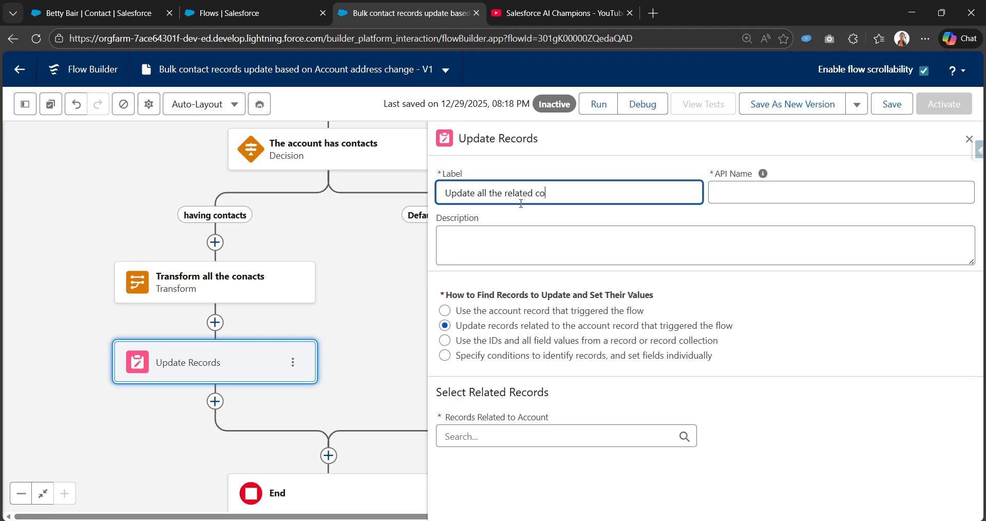
{"action": "type", "text": "ntact records"}
{"action": "key", "text": "Tab"}
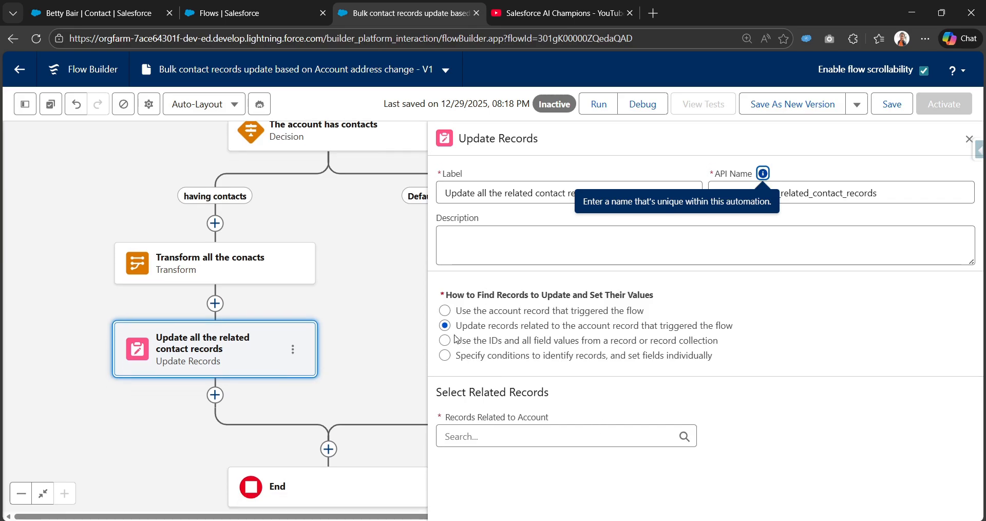
Set the update to use the IDs and all field values from a record collection, choosing "Contacts from Transform all the conacts"
{"action": "left_click_drag", "start_coordinate": [462, 348], "coordinate": [717, 345]}
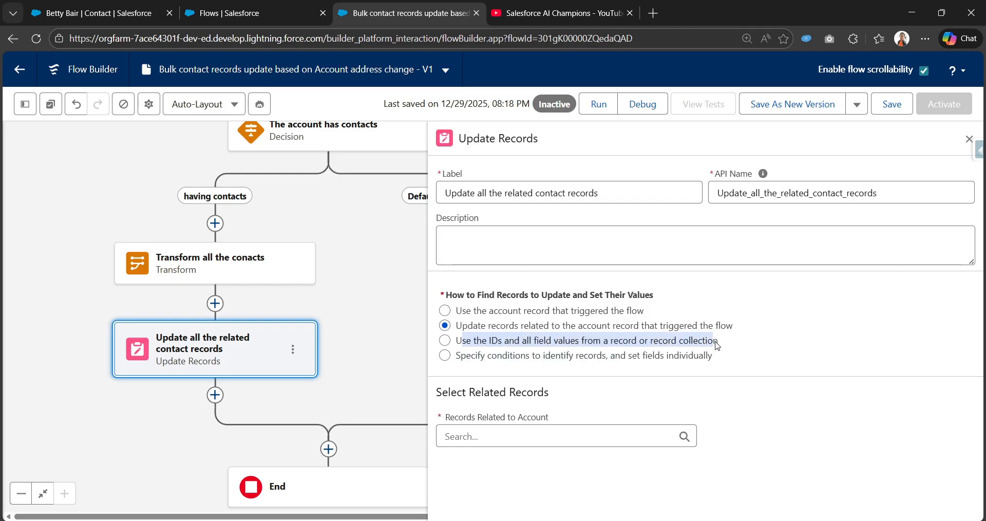
{"action": "left_click", "coordinate": [445, 341]}
{"action": "left_click", "coordinate": [506, 436]}
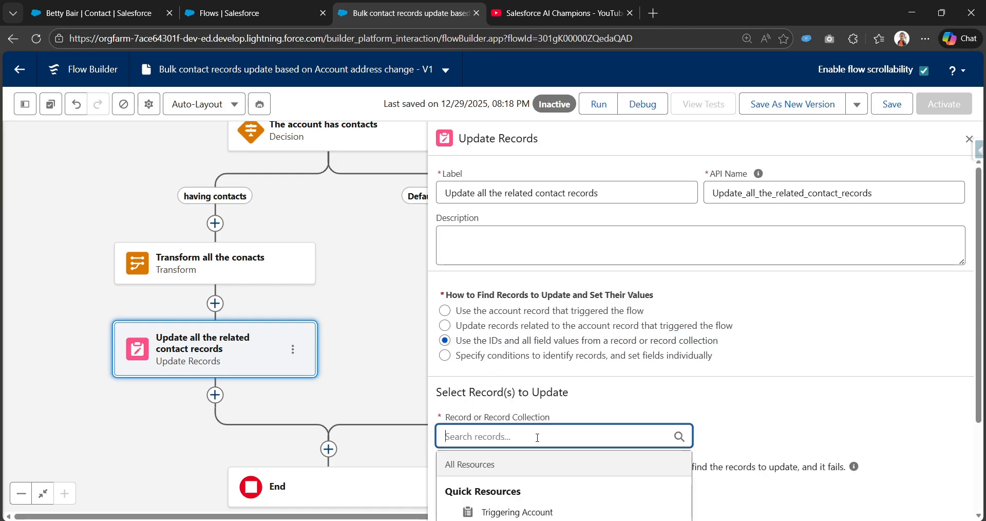
{"action": "scroll", "coordinate": [535, 447], "scroll_direction": "down", "scroll_amount": 3}
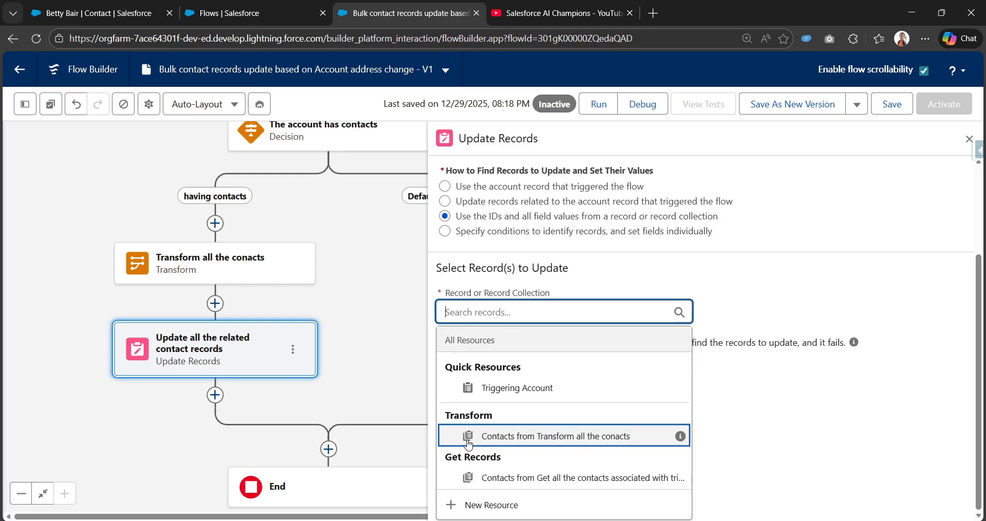
{"action": "left_click", "coordinate": [592, 437]}
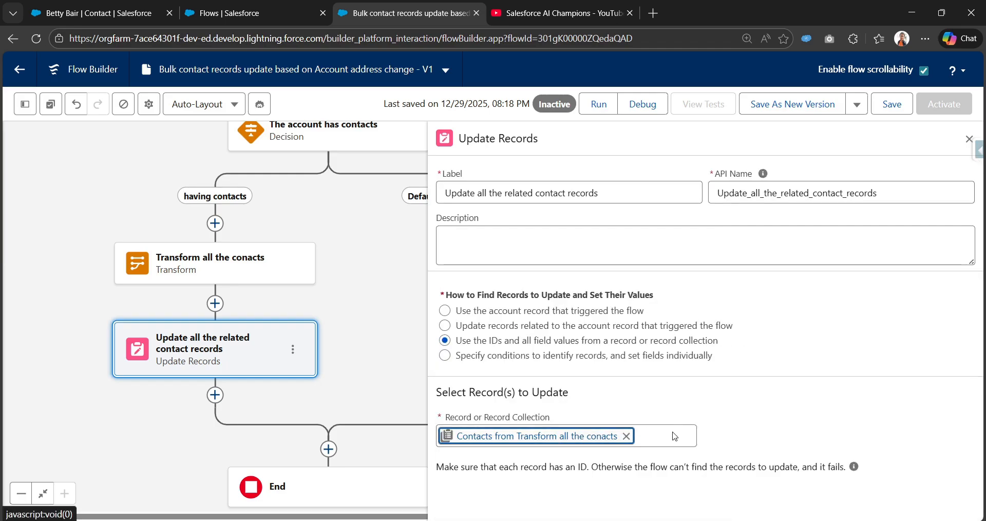
Review the record ID requirement of the contact update and check the Id and mailing address mappings in the Transform element
{"action": "left_click", "coordinate": [769, 409]}
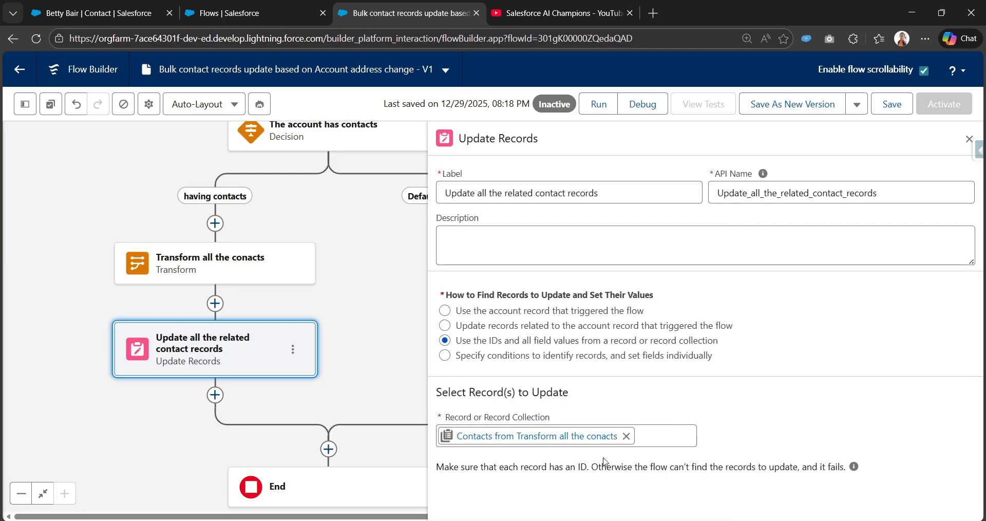
{"action": "left_click_drag", "start_coordinate": [436, 467], "coordinate": [852, 466]}
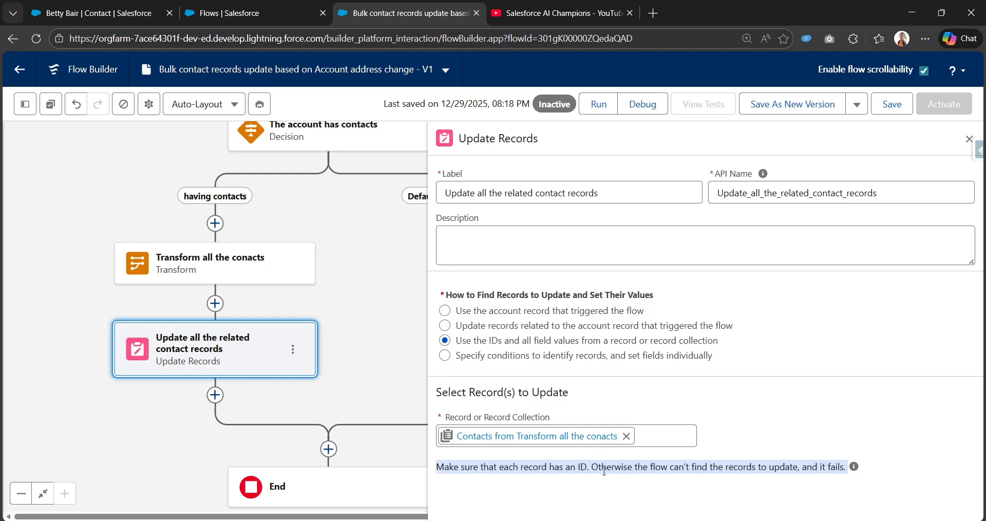
{"action": "left_click", "coordinate": [604, 471]}
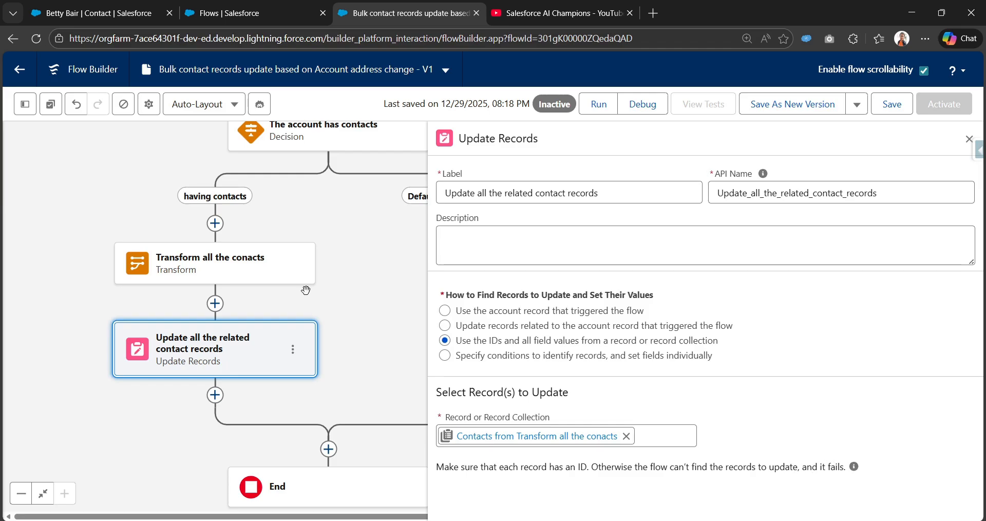
{"action": "left_click", "coordinate": [265, 270]}
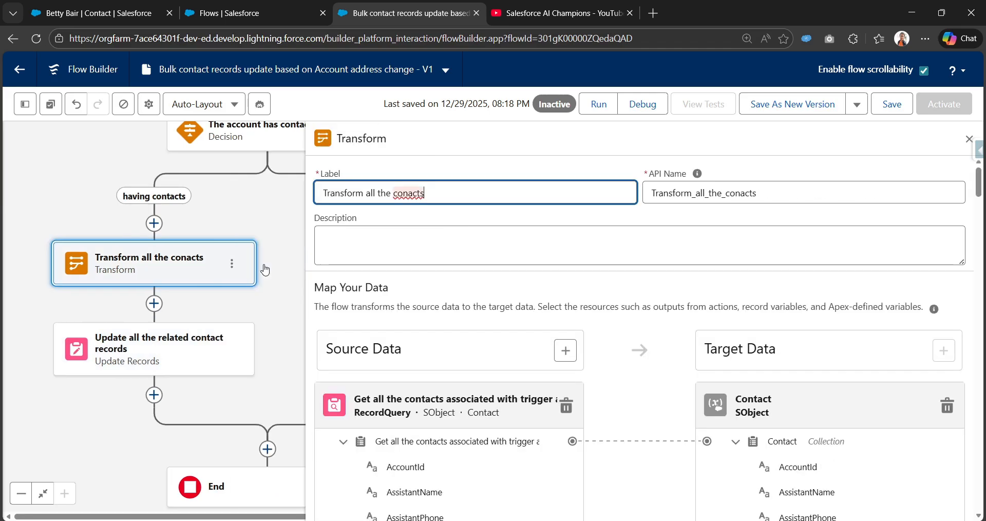
{"action": "scroll", "coordinate": [514, 452], "scroll_direction": "down", "scroll_amount": 10}
{"action": "scroll", "coordinate": [572, 426], "scroll_direction": "up", "scroll_amount": 3}
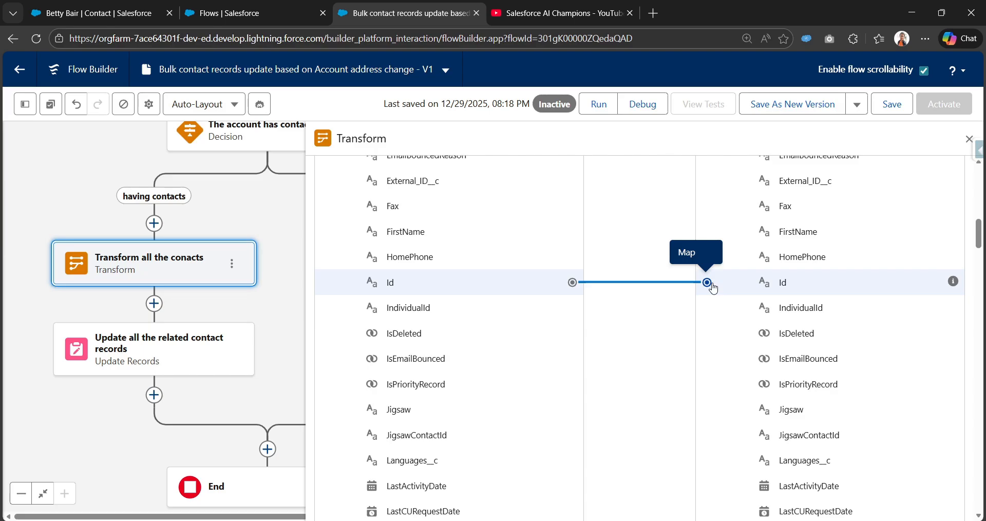
{"action": "left_click_drag", "start_coordinate": [712, 284], "coordinate": [707, 282]}
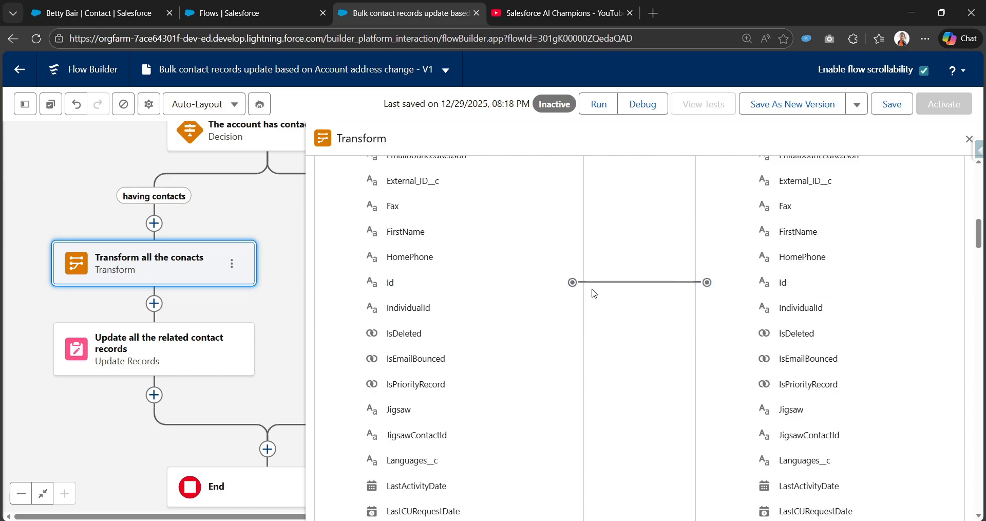
{"action": "scroll", "coordinate": [587, 354], "scroll_direction": "down", "scroll_amount": 15}
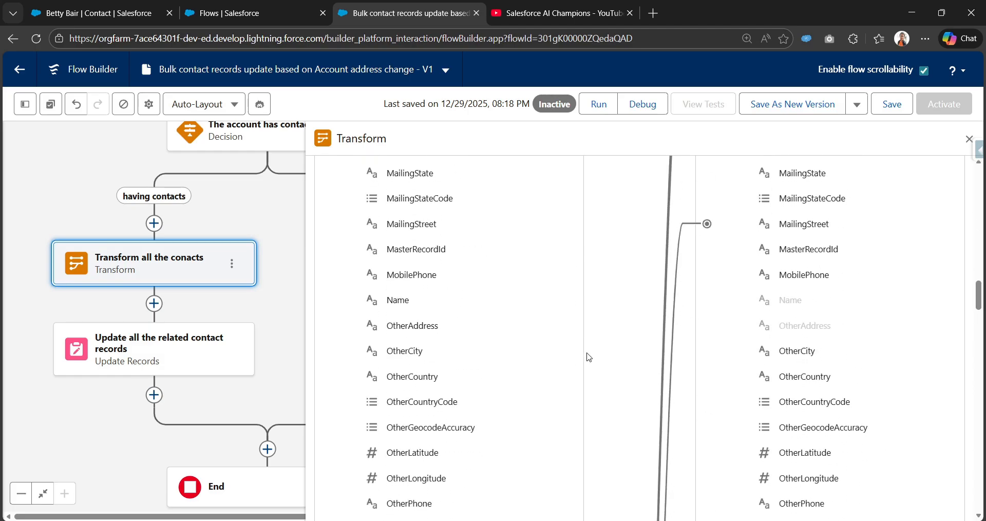
{"action": "scroll", "coordinate": [590, 357], "scroll_direction": "down", "scroll_amount": 5}
{"action": "scroll", "coordinate": [591, 355], "scroll_direction": "up", "scroll_amount": 20}
{"action": "scroll", "coordinate": [593, 353], "scroll_direction": "down", "scroll_amount": 5}
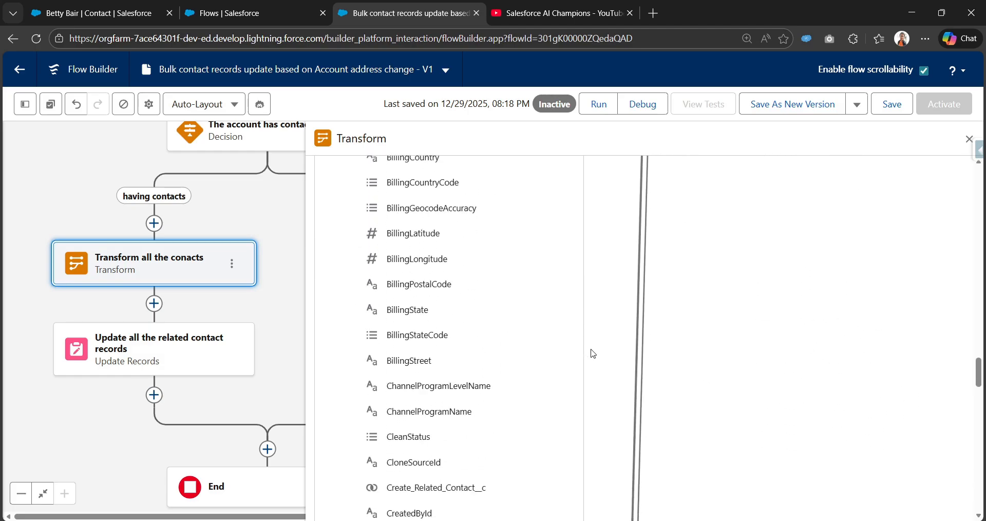
{"action": "scroll", "coordinate": [591, 353], "scroll_direction": "up", "scroll_amount": 3}
{"action": "scroll", "coordinate": [534, 347], "scroll_direction": "up", "scroll_amount": 2}
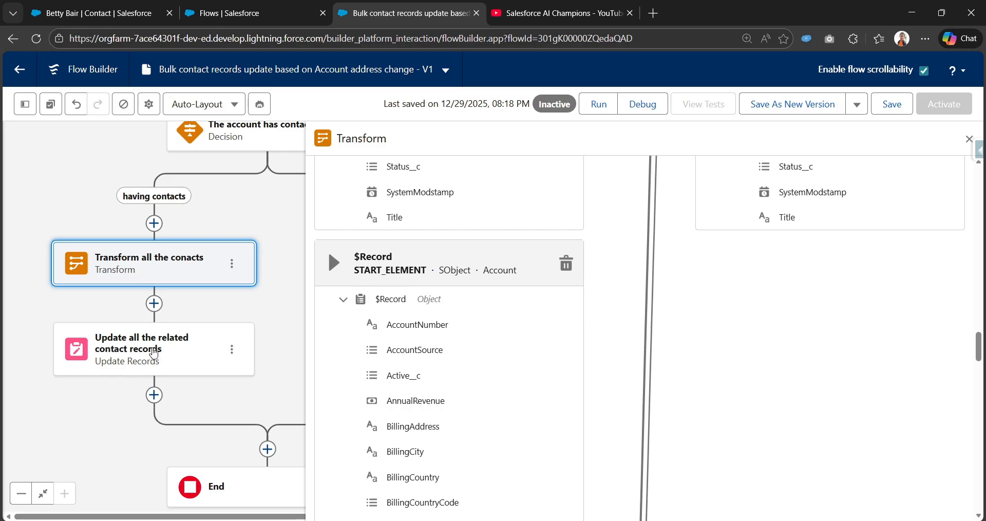
Save the flow and run a debug with American Banking Corp. as the triggering account, skipping the start condition requirements
{"action": "left_click", "coordinate": [150, 350]}
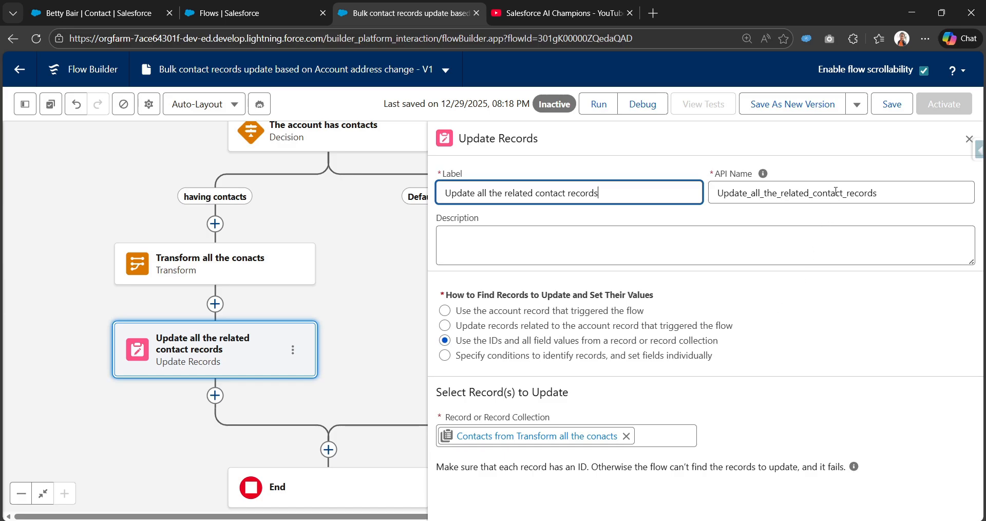
{"action": "left_click", "coordinate": [888, 105]}
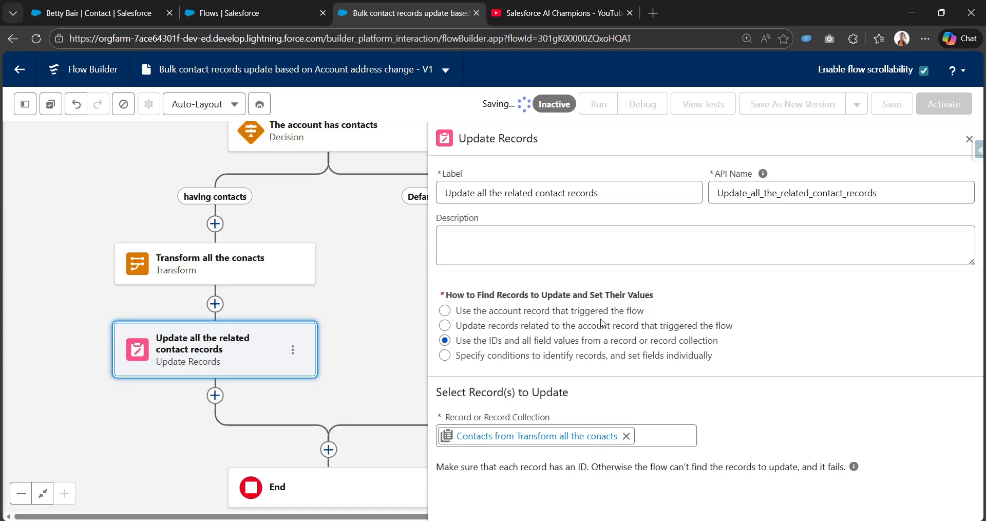
{"action": "left_click", "coordinate": [643, 104]}
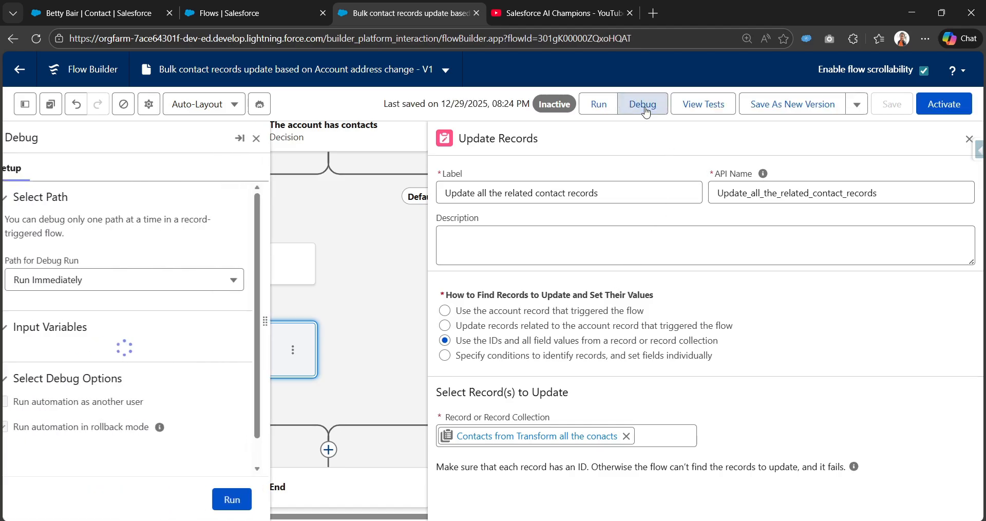
{"action": "scroll", "coordinate": [65, 297], "scroll_direction": "down", "scroll_amount": 3}
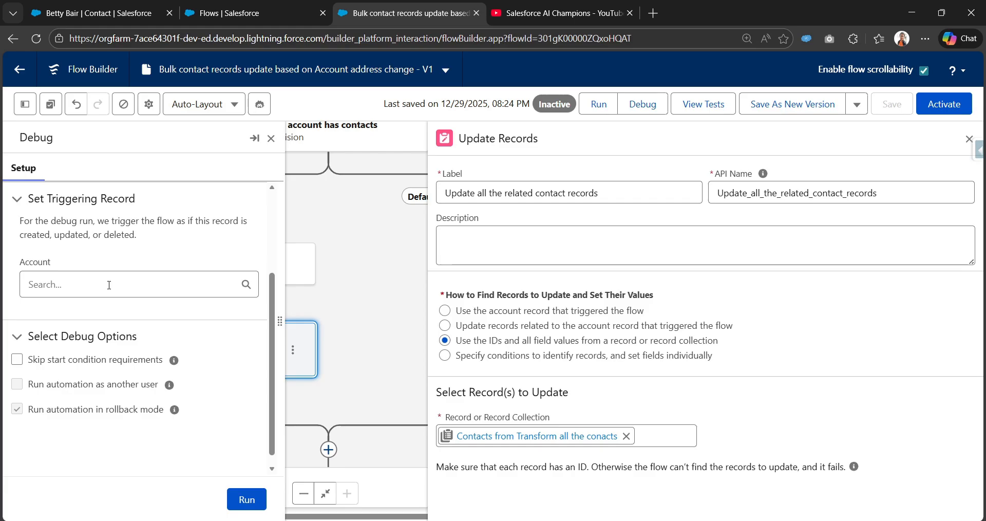
{"action": "left_click", "coordinate": [108, 287]}
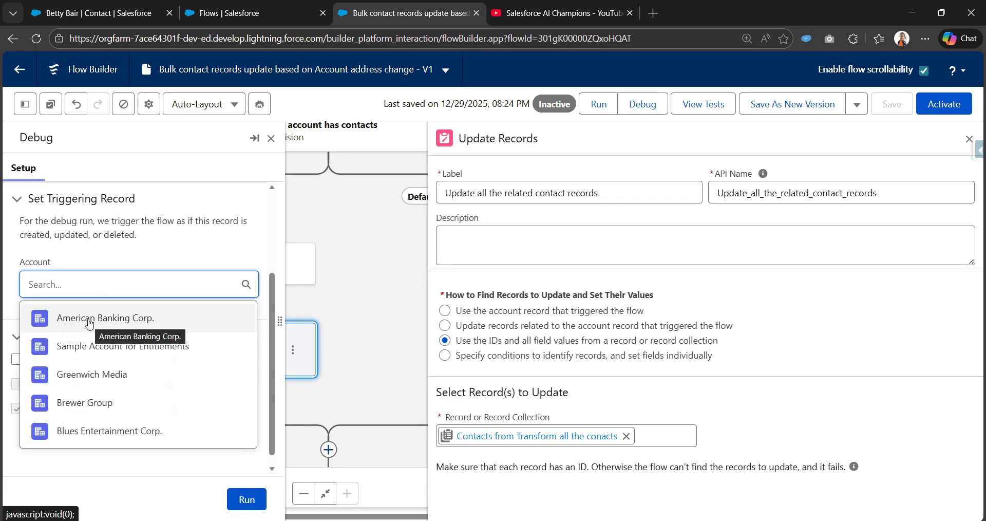
{"action": "left_click", "coordinate": [92, 321]}
{"action": "left_click", "coordinate": [17, 347]}
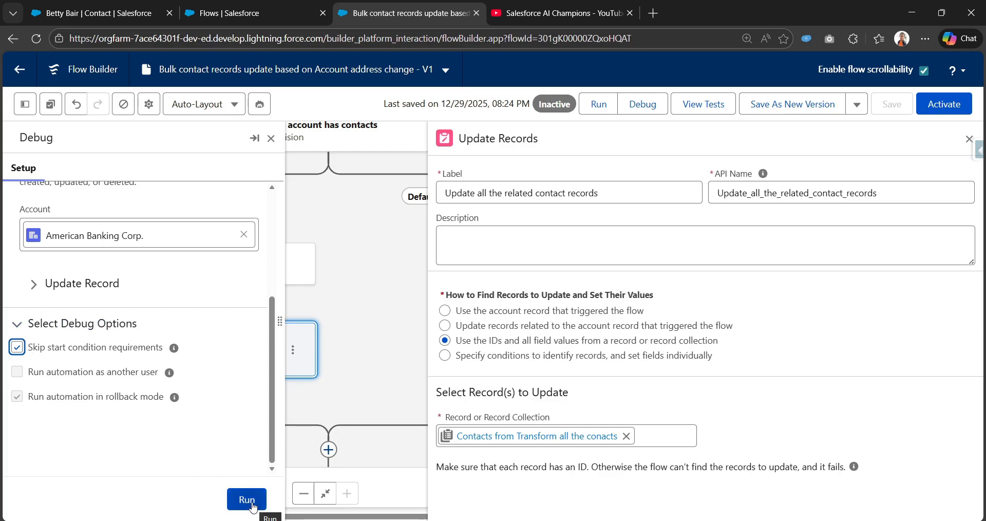
{"action": "left_click", "coordinate": [247, 499]}
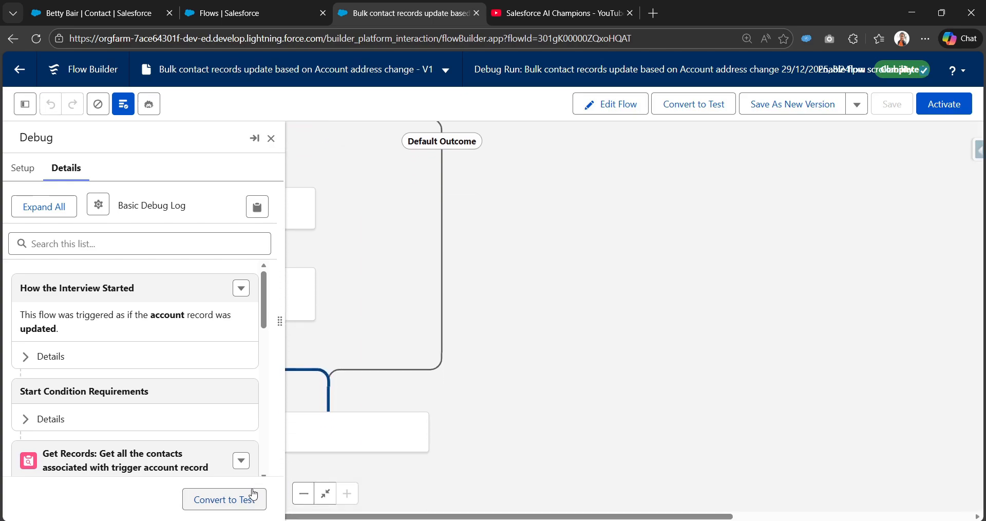
Examine the debug run log, including the details of the Get Records element that retrieves the account's contacts
{"action": "scroll", "coordinate": [85, 434], "scroll_direction": "down", "scroll_amount": 5}
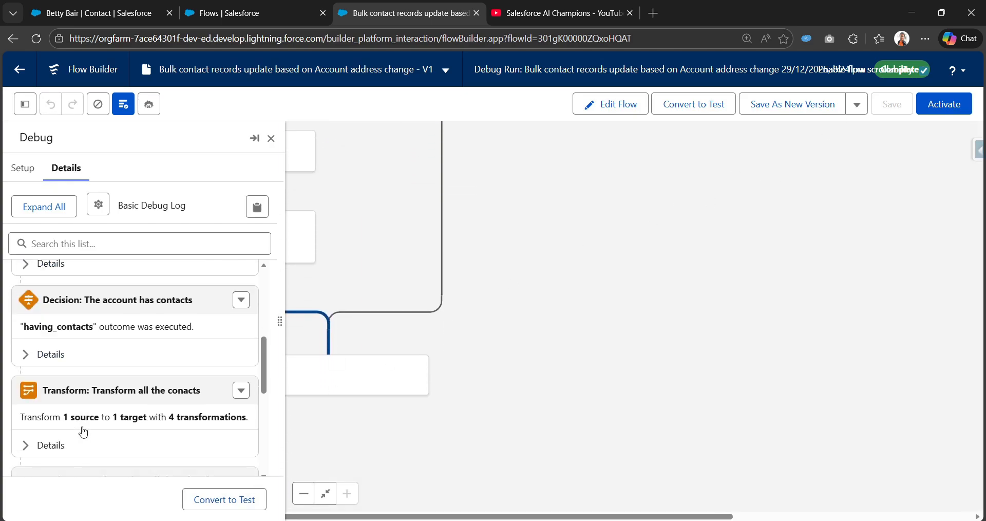
{"action": "scroll", "coordinate": [81, 429], "scroll_direction": "up", "scroll_amount": 1}
{"action": "scroll", "coordinate": [28, 394], "scroll_direction": "down", "scroll_amount": 1}
{"action": "scroll", "coordinate": [24, 375], "scroll_direction": "up", "scroll_amount": 3}
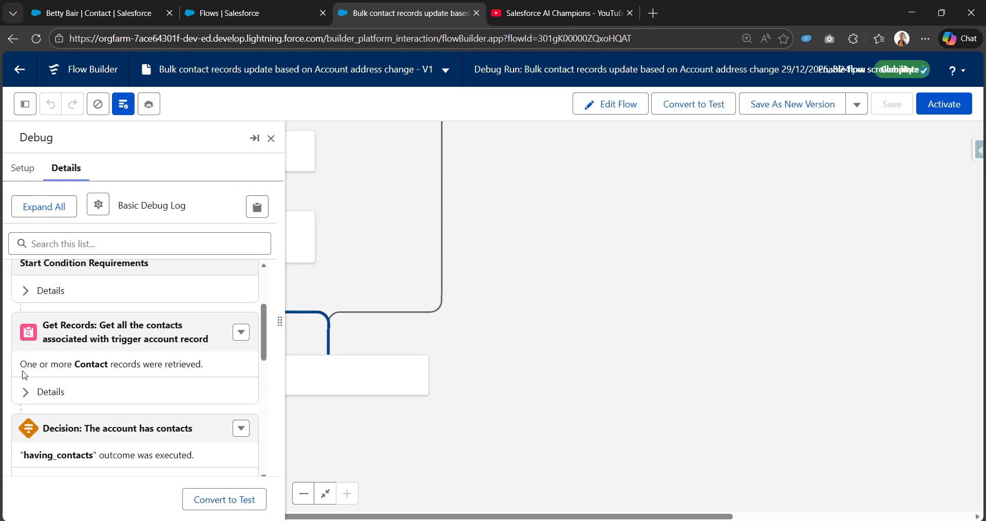
{"action": "left_click", "coordinate": [27, 386]}
{"action": "scroll", "coordinate": [30, 370], "scroll_direction": "down", "scroll_amount": 3}
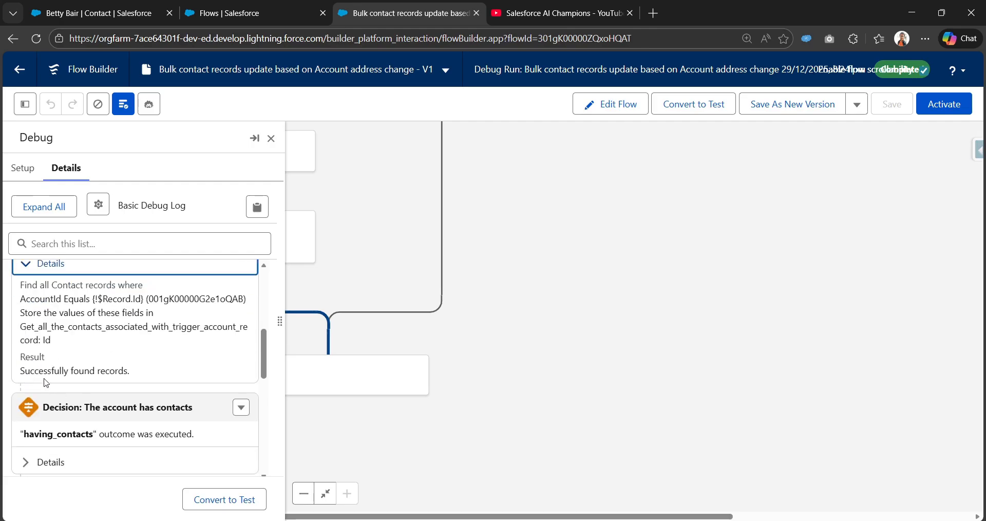
{"action": "scroll", "coordinate": [33, 354], "scroll_direction": "up", "scroll_amount": 1}
{"action": "left_click", "coordinate": [27, 334]}
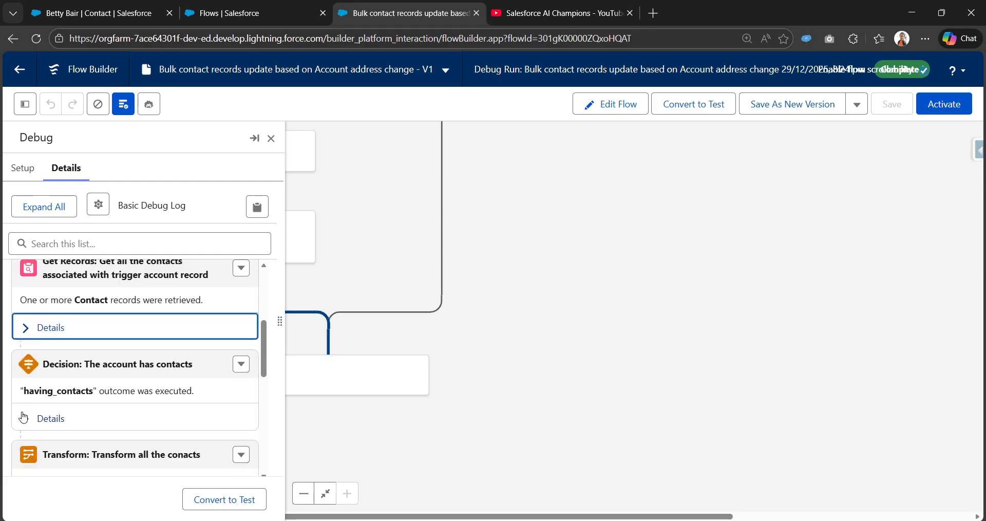
Examine the Transform details in the debug log, reading the IDs and mailing fields of the target Contact collection
{"action": "scroll", "coordinate": [23, 417], "scroll_direction": "down", "scroll_amount": 2}
{"action": "left_click", "coordinate": [27, 382]}
{"action": "scroll", "coordinate": [67, 383], "scroll_direction": "down", "scroll_amount": 3}
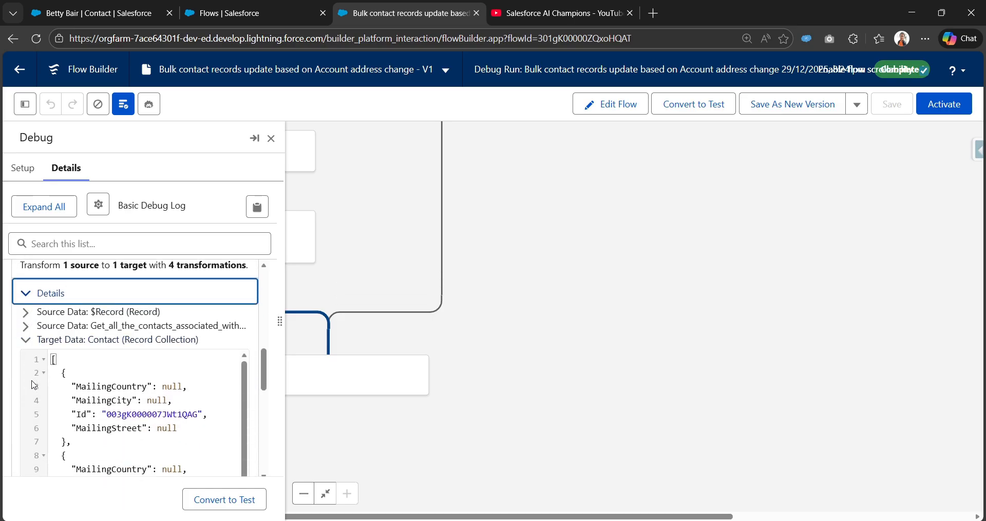
{"action": "scroll", "coordinate": [73, 385], "scroll_direction": "down", "scroll_amount": 4}
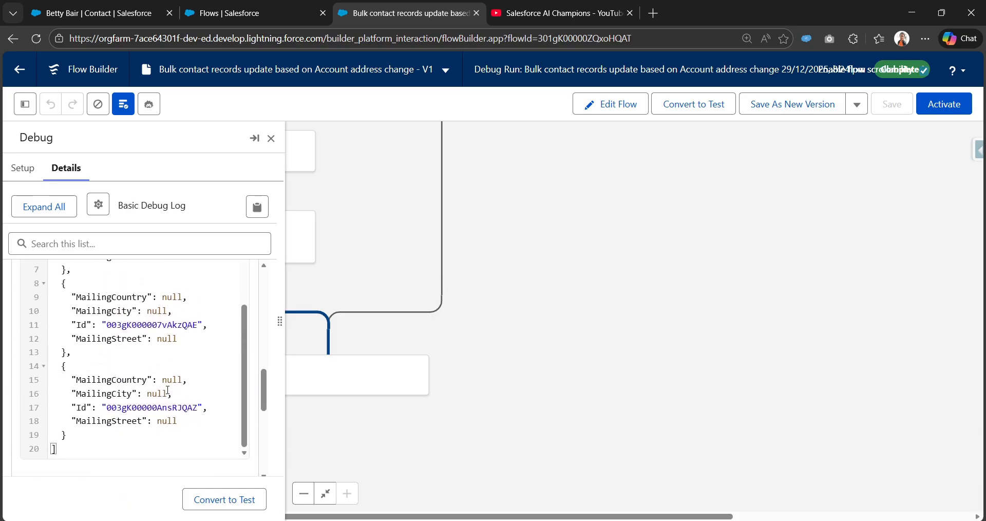
{"action": "scroll", "coordinate": [90, 380], "scroll_direction": "up", "scroll_amount": 2}
{"action": "scroll", "coordinate": [90, 380], "scroll_direction": "up", "scroll_amount": 2}
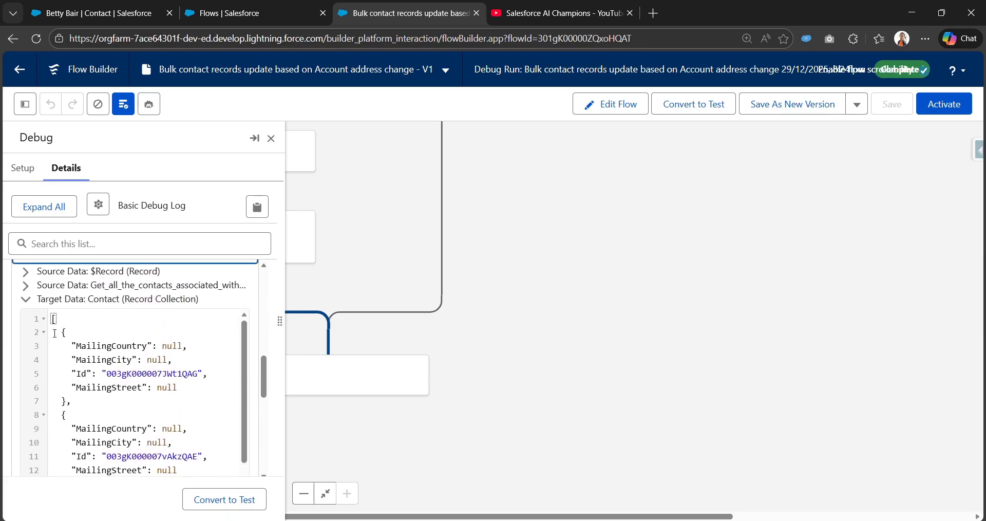
{"action": "left_click_drag", "start_coordinate": [61, 332], "coordinate": [71, 347]}
{"action": "scroll", "coordinate": [69, 401], "scroll_direction": "down", "scroll_amount": 5}
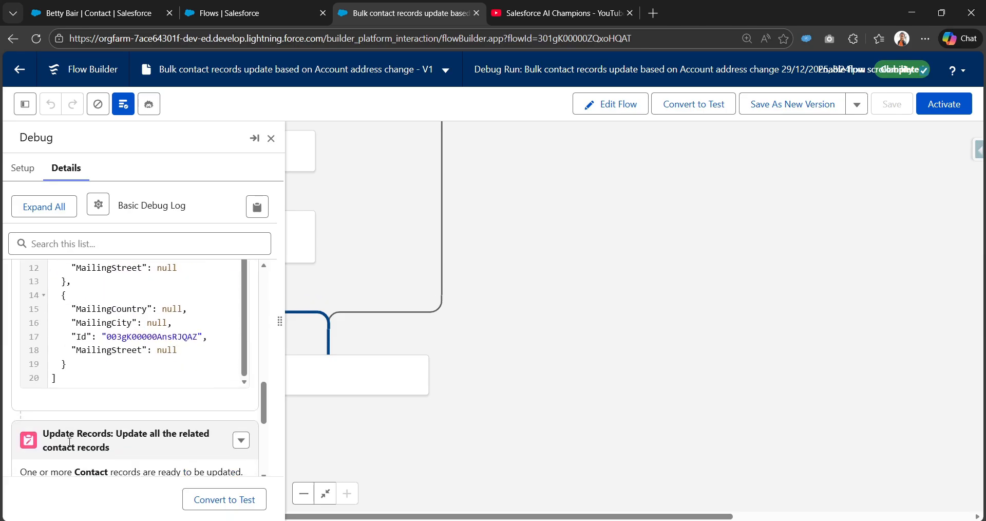
{"action": "scroll", "coordinate": [81, 413], "scroll_direction": "up", "scroll_amount": 4}
{"action": "scroll", "coordinate": [80, 415], "scroll_direction": "down", "scroll_amount": 4}
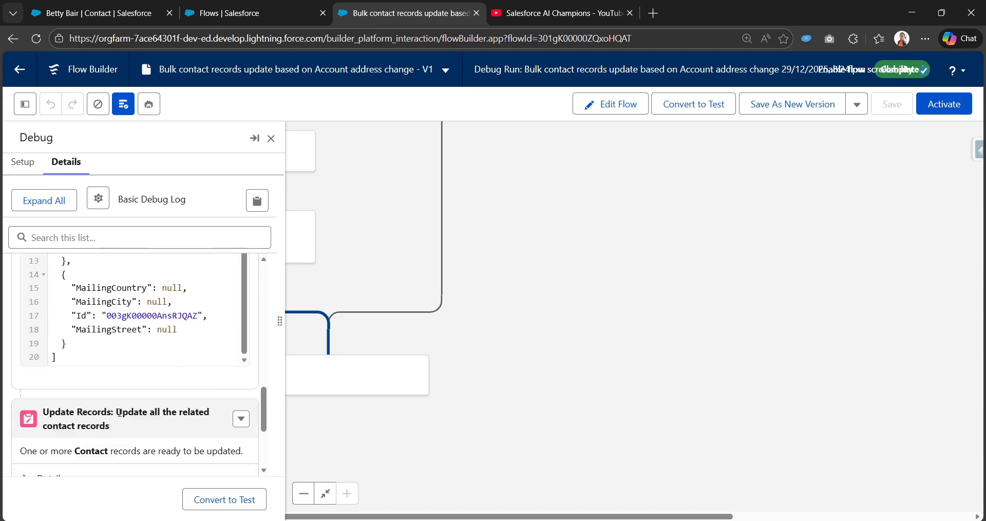
{"action": "left_click_drag", "start_coordinate": [86, 363], "coordinate": [80, 237]}
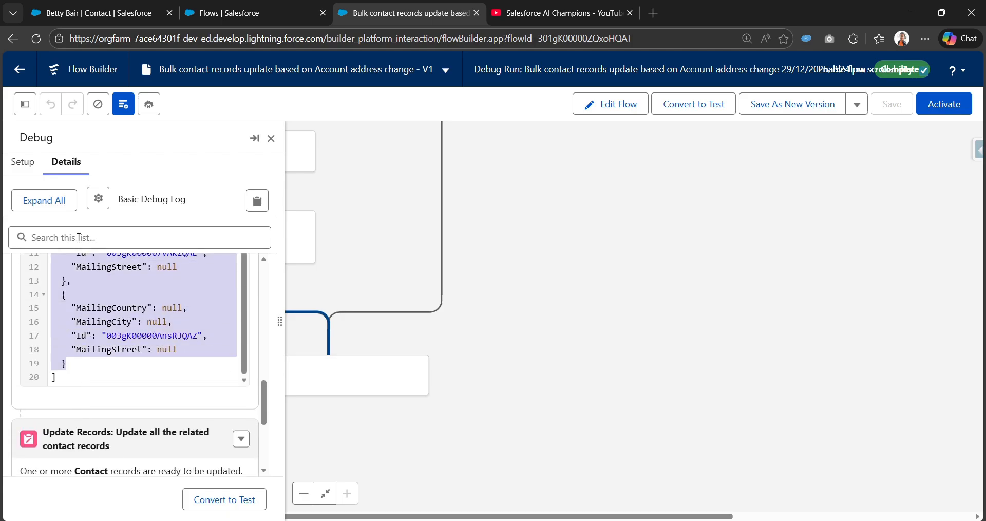
{"action": "scroll", "coordinate": [99, 334], "scroll_direction": "up", "scroll_amount": 3}
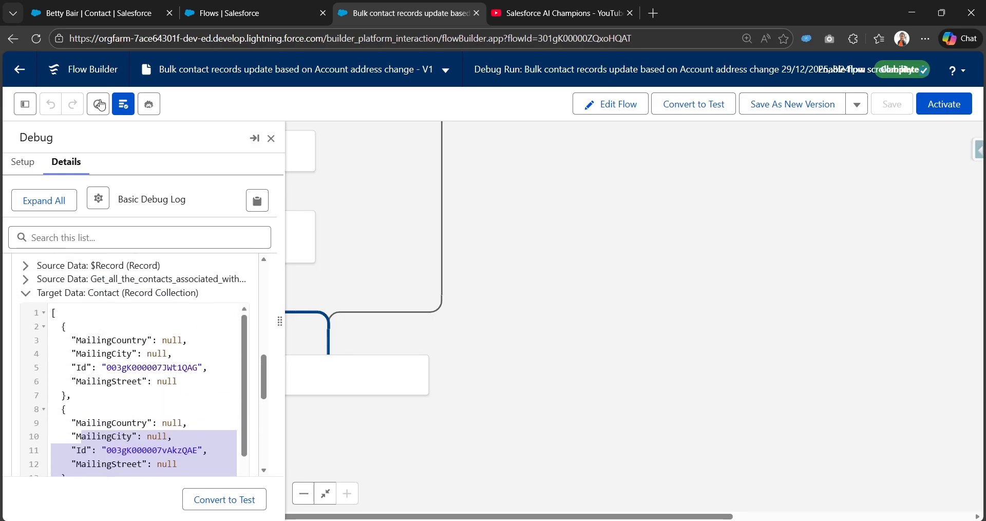
Open the American Banking Corp. account from the contact record and compare its shipping address with the debug log's target data
{"action": "left_click", "coordinate": [102, 7]}
{"action": "scroll", "coordinate": [190, 303], "scroll_direction": "up", "scroll_amount": 10}
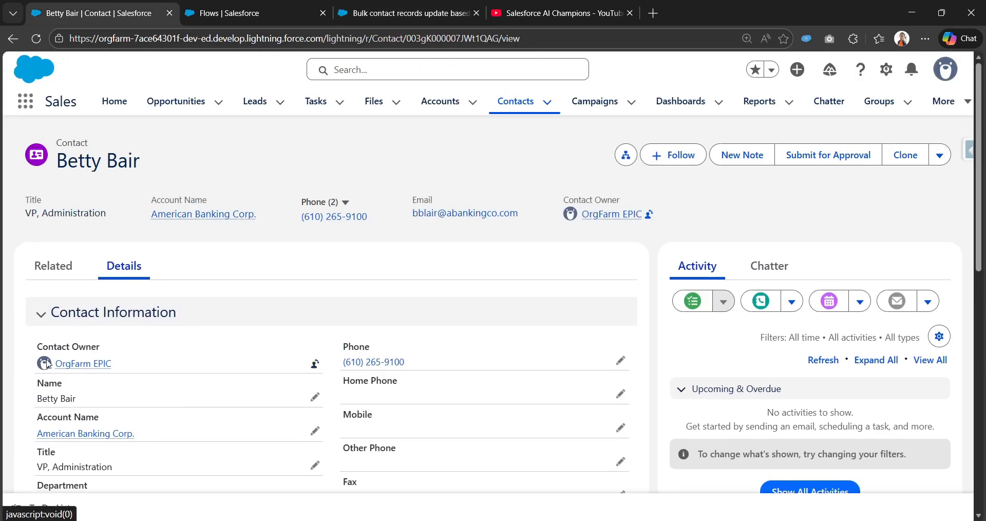
{"action": "scroll", "coordinate": [98, 300], "scroll_direction": "down", "scroll_amount": 2}
{"action": "left_click", "coordinate": [97, 305]}
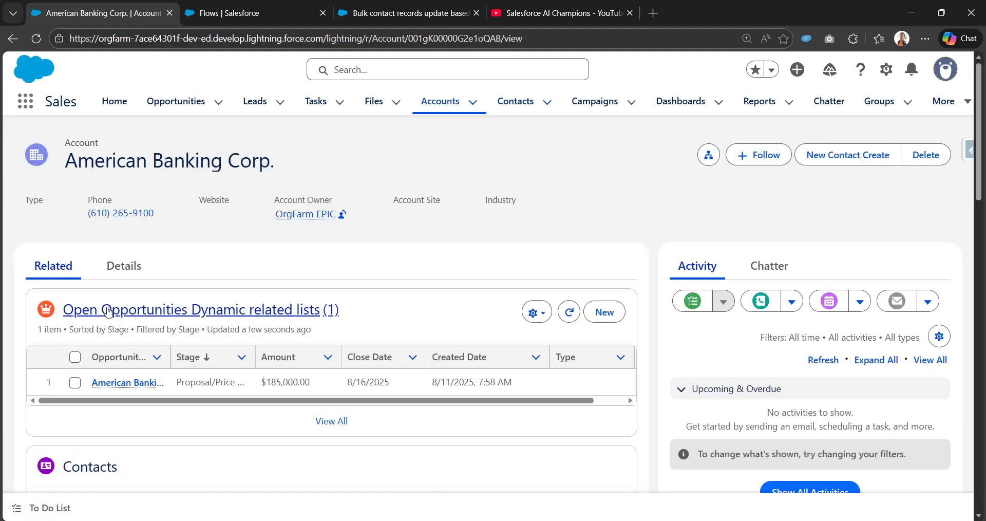
{"action": "scroll", "coordinate": [138, 305], "scroll_direction": "down", "scroll_amount": 10}
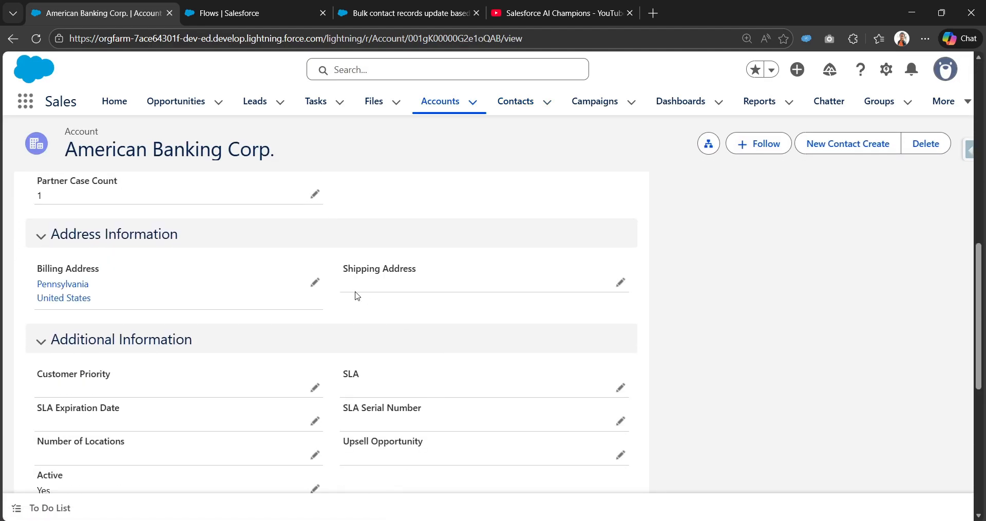
{"action": "left_click", "coordinate": [406, 13]}
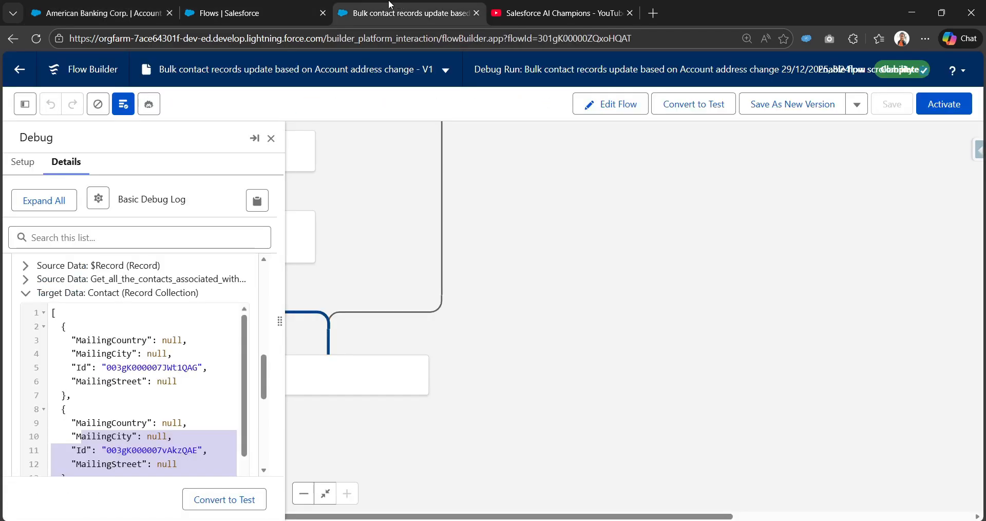
{"action": "scroll", "coordinate": [217, 413], "scroll_direction": "down", "scroll_amount": 2}
{"action": "scroll", "coordinate": [217, 413], "scroll_direction": "down", "scroll_amount": 3}
Enter a street in the Shipping Street field of the American Banking Corp. account and save the record
{"action": "left_click", "coordinate": [123, 11]}
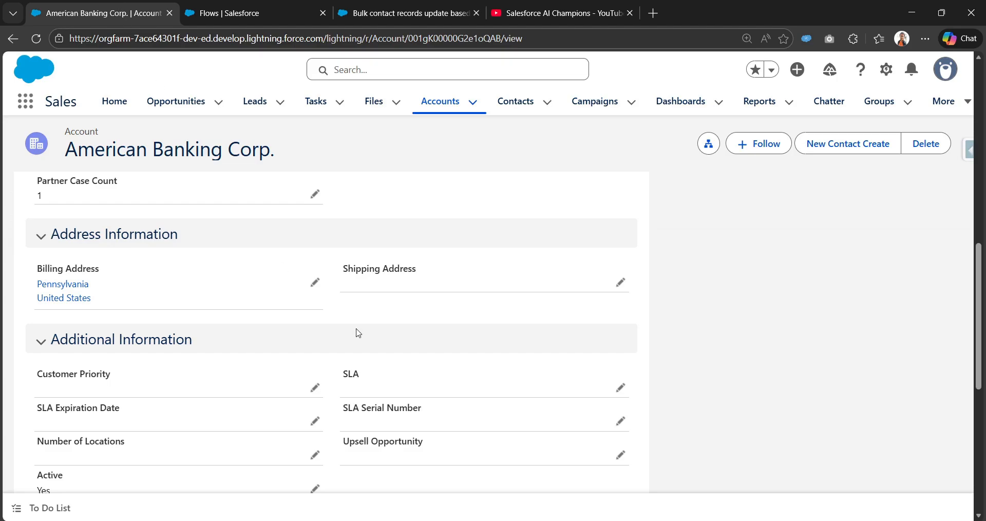
{"action": "scroll", "coordinate": [596, 442], "scroll_direction": "down", "scroll_amount": 5}
{"action": "scroll", "coordinate": [598, 438], "scroll_direction": "up", "scroll_amount": 6}
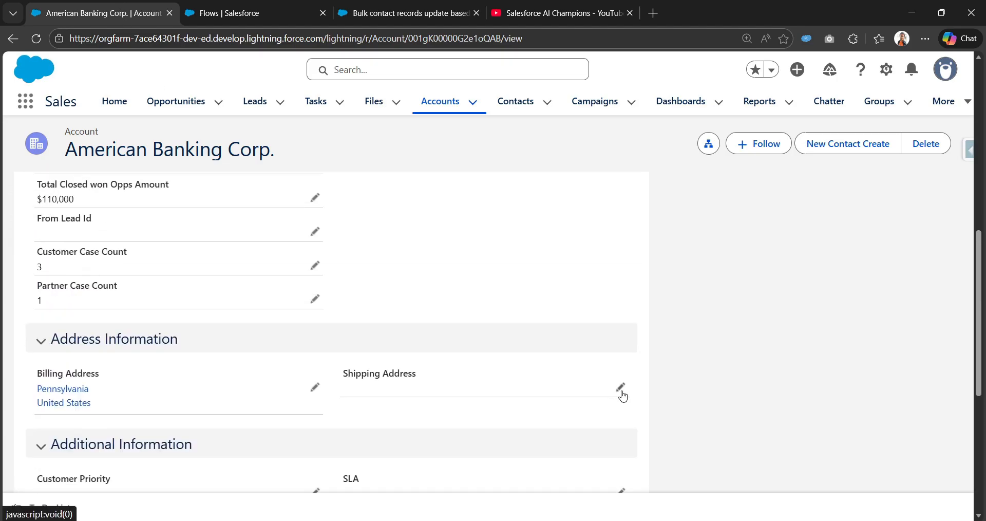
{"action": "left_click", "coordinate": [621, 388]}
{"action": "left_click", "coordinate": [449, 273]}
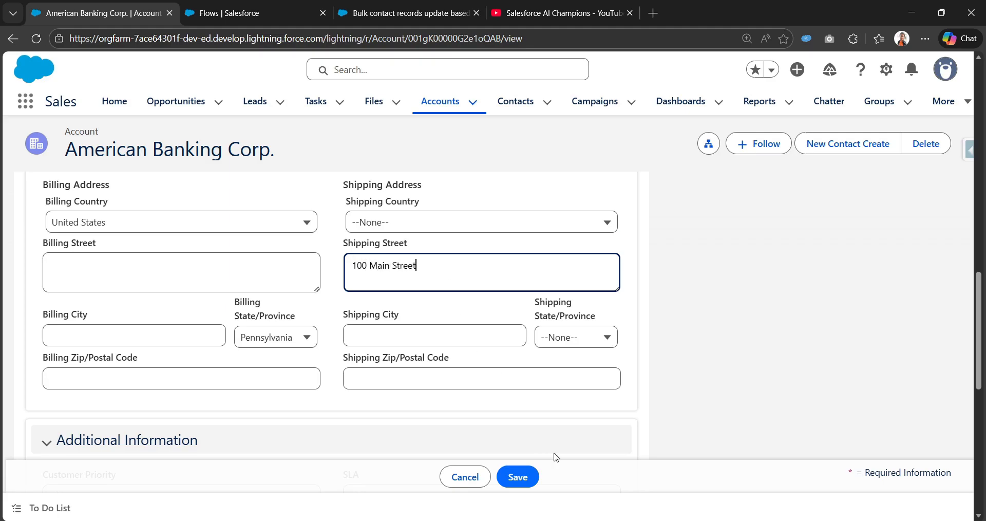
{"action": "type", "text": "100 Main Street"}
{"action": "left_click", "coordinate": [526, 473]}
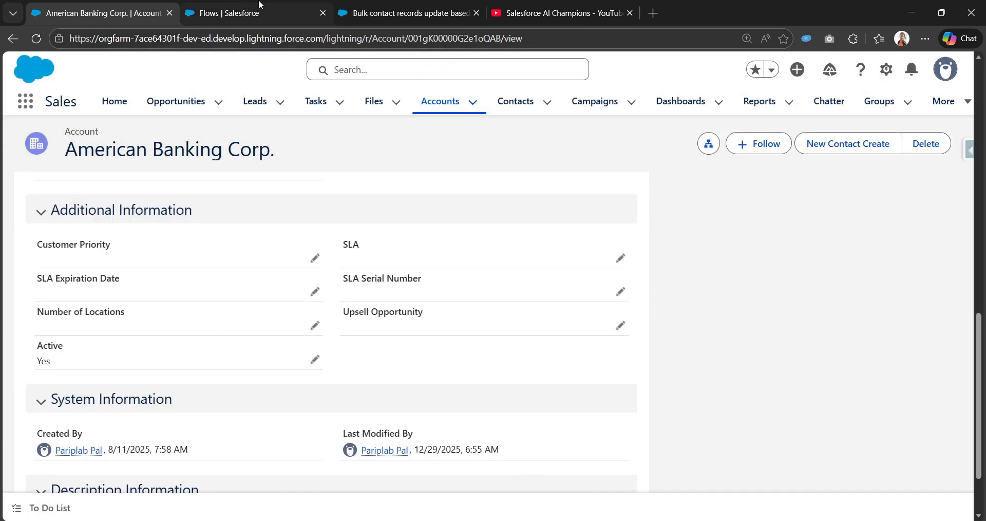
Return to the flow and run a debug with American Banking Corp. as the triggering account, skipping the start condition requirements
{"action": "left_click", "coordinate": [260, 10]}
{"action": "left_click", "coordinate": [405, 12]}
{"action": "left_click", "coordinate": [617, 105]}
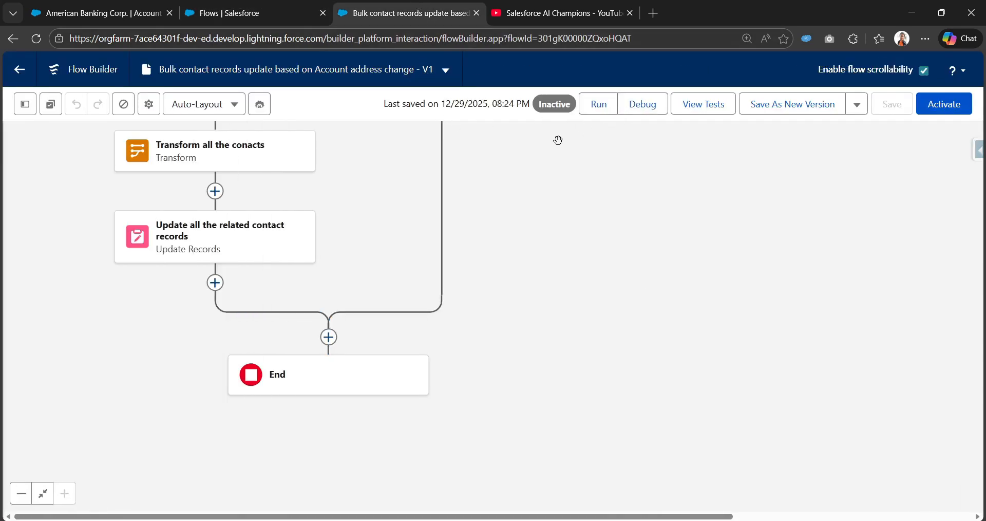
{"action": "left_click", "coordinate": [648, 106]}
{"action": "left_click", "coordinate": [134, 412]}
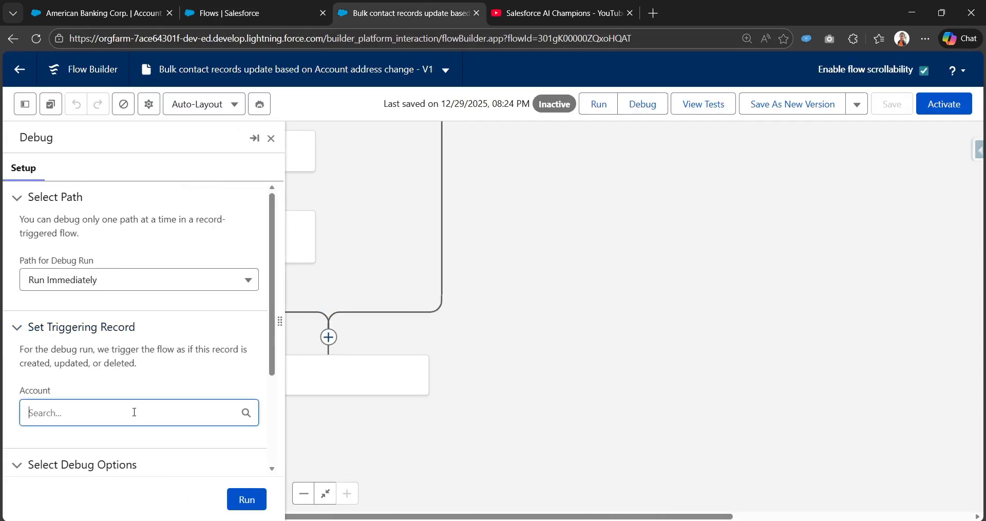
{"action": "left_click", "coordinate": [107, 274]}
{"action": "scroll", "coordinate": [32, 353], "scroll_direction": "down", "scroll_amount": 5}
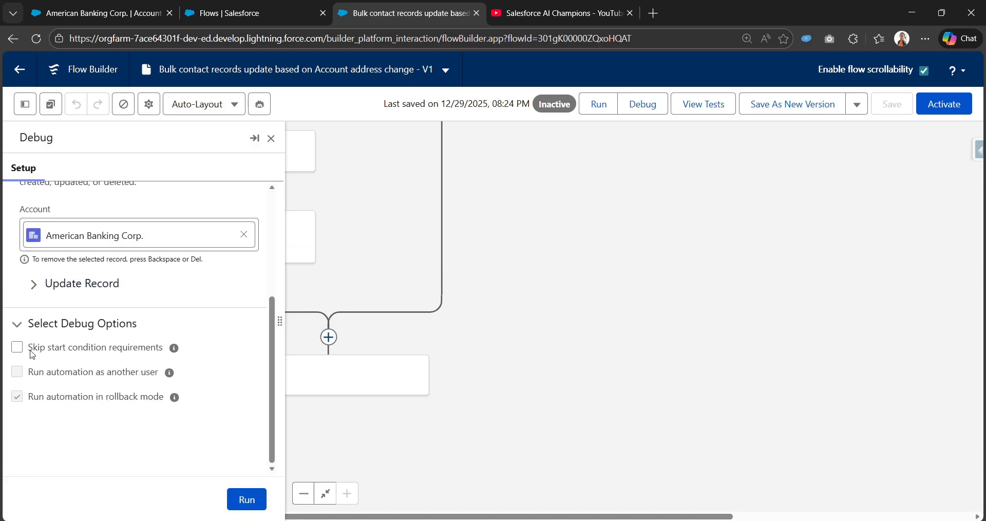
{"action": "left_click", "coordinate": [18, 349]}
{"action": "left_click", "coordinate": [247, 499]}
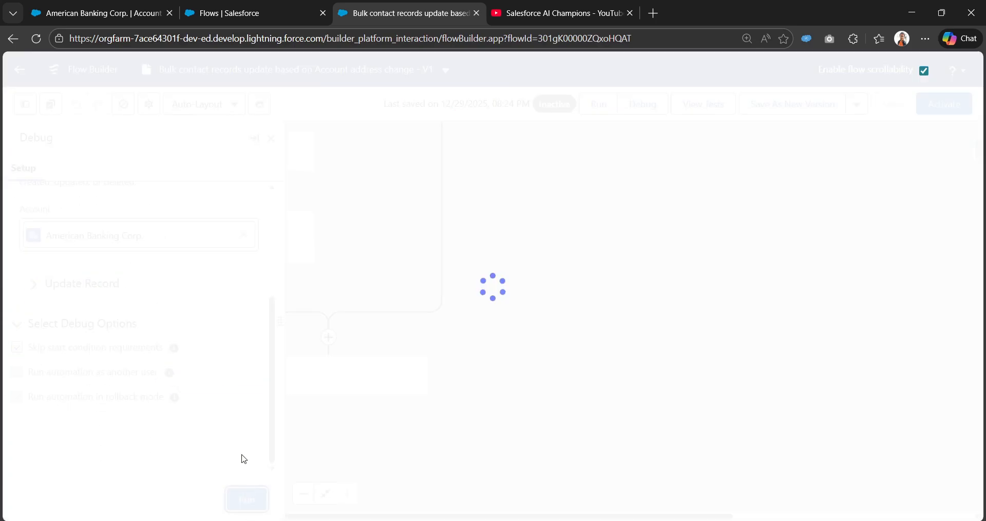
Examine the Transform details in the new debug log, reading the mailing fields of each target contact
{"action": "scroll", "coordinate": [190, 368], "scroll_direction": "down", "scroll_amount": 10}
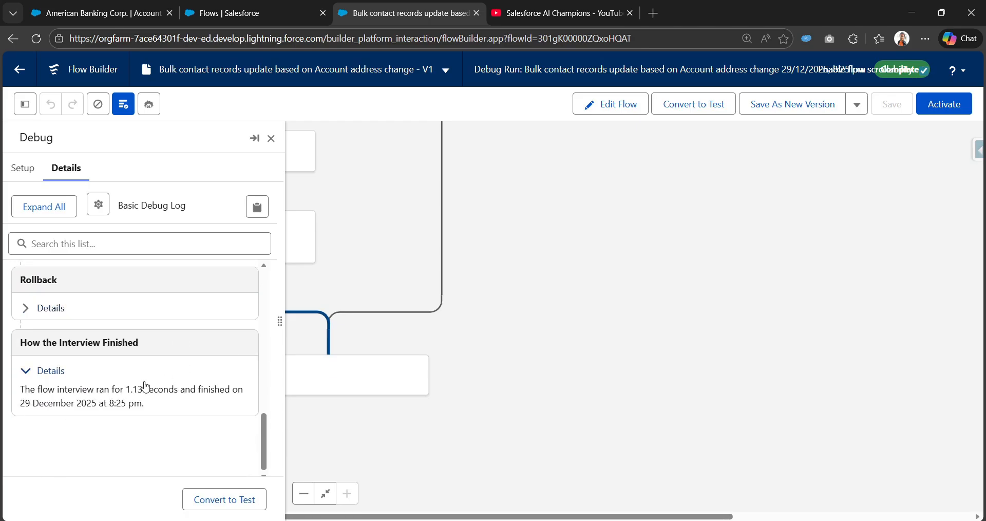
{"action": "scroll", "coordinate": [103, 369], "scroll_direction": "up", "scroll_amount": 5}
{"action": "scroll", "coordinate": [26, 369], "scroll_direction": "up", "scroll_amount": 2}
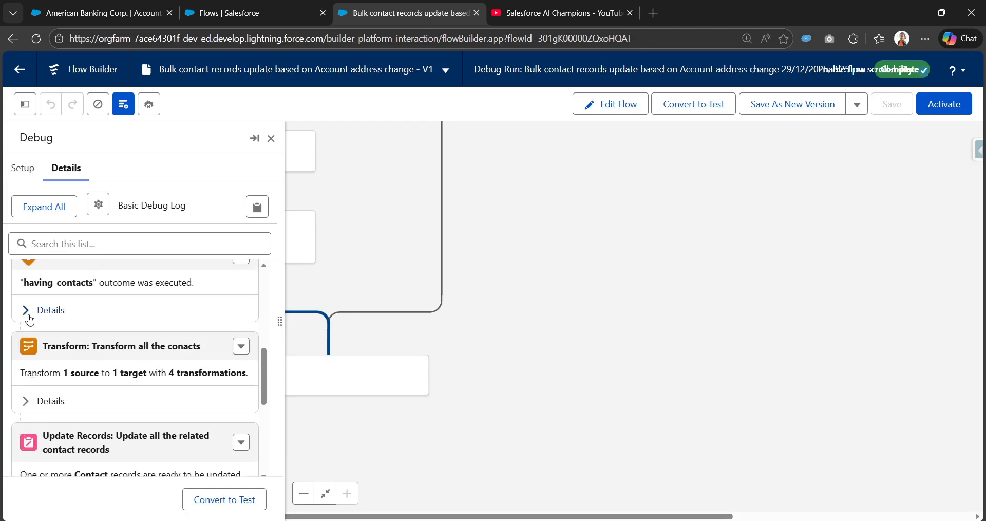
{"action": "left_click", "coordinate": [26, 400]}
{"action": "scroll", "coordinate": [112, 383], "scroll_direction": "down", "scroll_amount": 4}
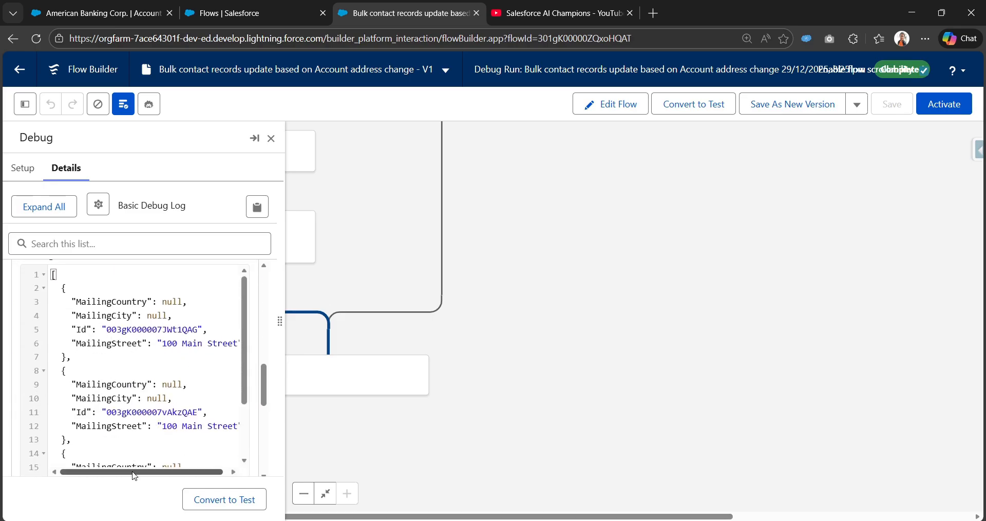
{"action": "scroll", "coordinate": [132, 396], "scroll_direction": "down", "scroll_amount": 3}
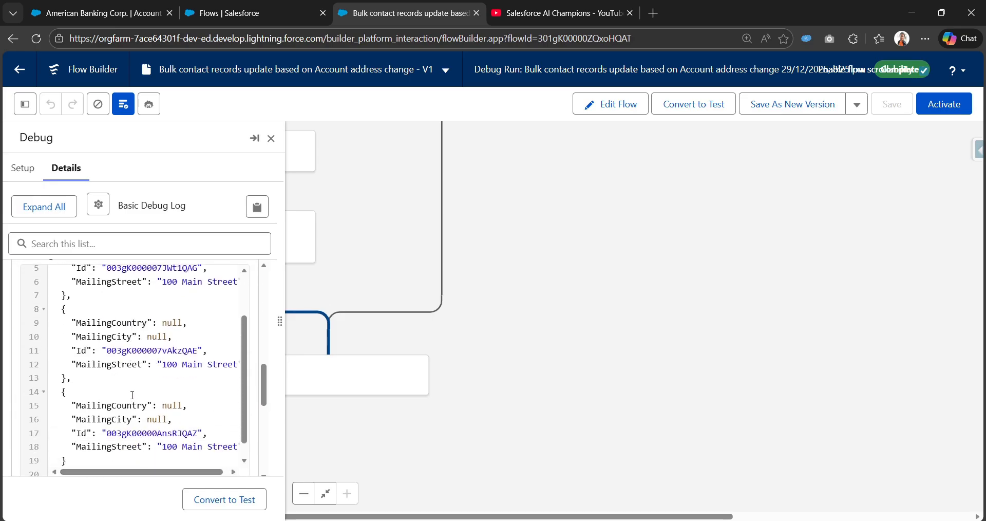
Check the contacts related to American Banking Corp. against the Transform output, then return to the debug run
{"action": "left_click", "coordinate": [103, 13]}
{"action": "scroll", "coordinate": [61, 233], "scroll_direction": "up", "scroll_amount": 10}
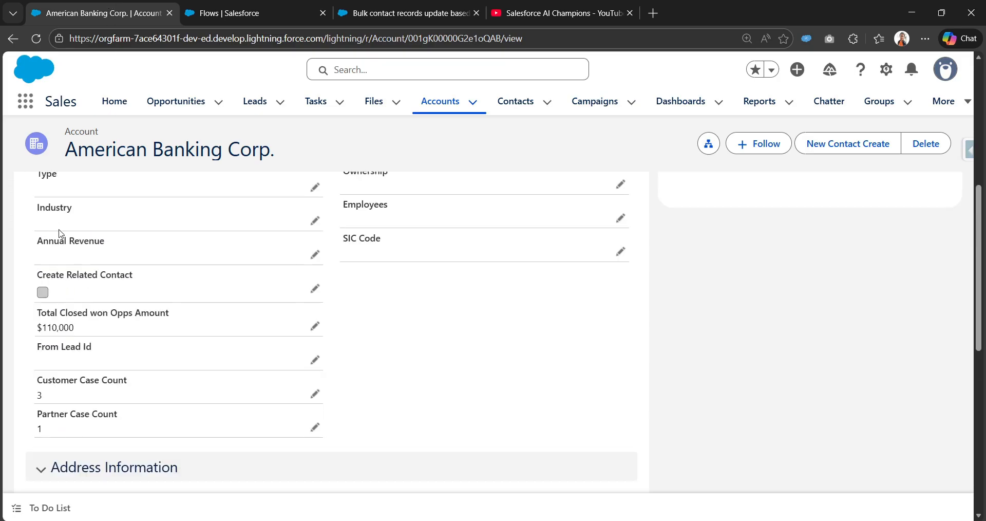
{"action": "left_click", "coordinate": [46, 266]}
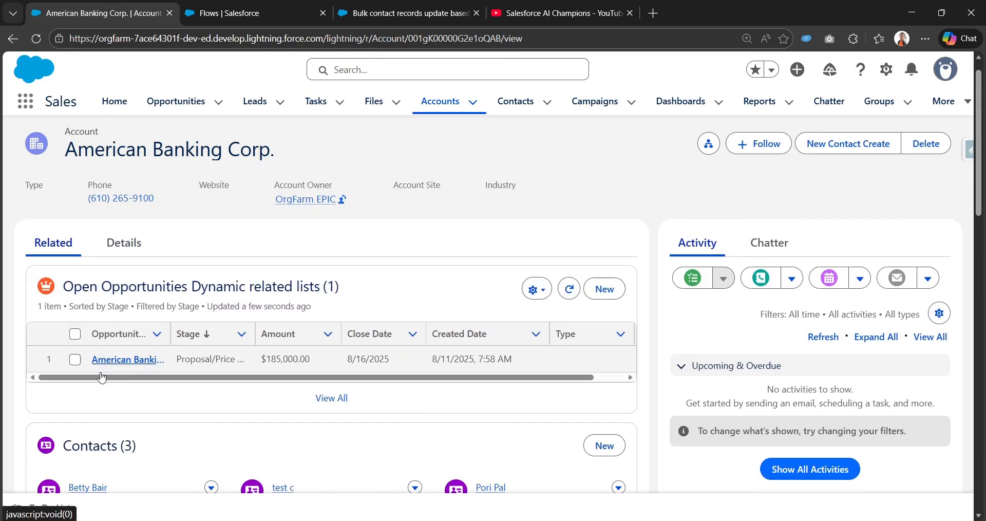
{"action": "scroll", "coordinate": [109, 371], "scroll_direction": "down", "scroll_amount": 5}
{"action": "scroll", "coordinate": [109, 370], "scroll_direction": "up", "scroll_amount": 2}
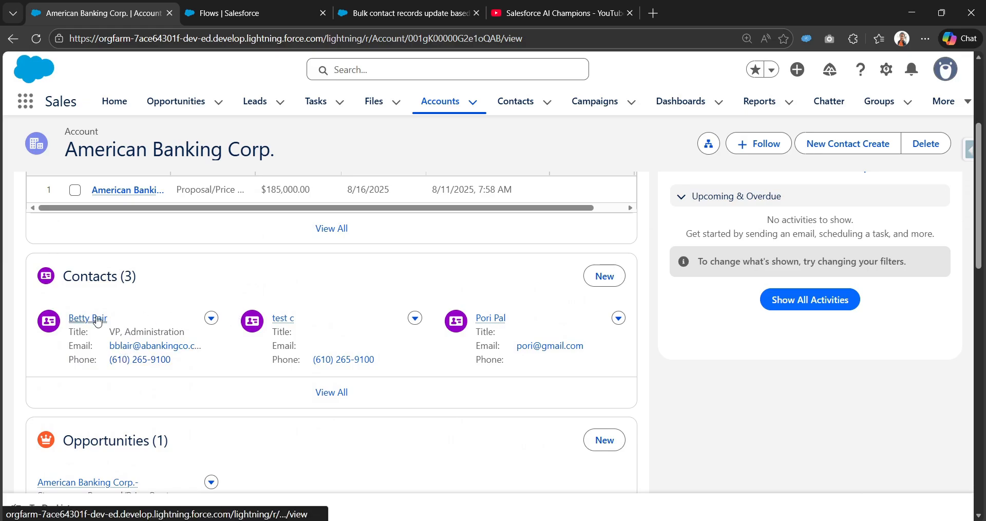
{"action": "scroll", "coordinate": [214, 325], "scroll_direction": "down", "scroll_amount": 1}
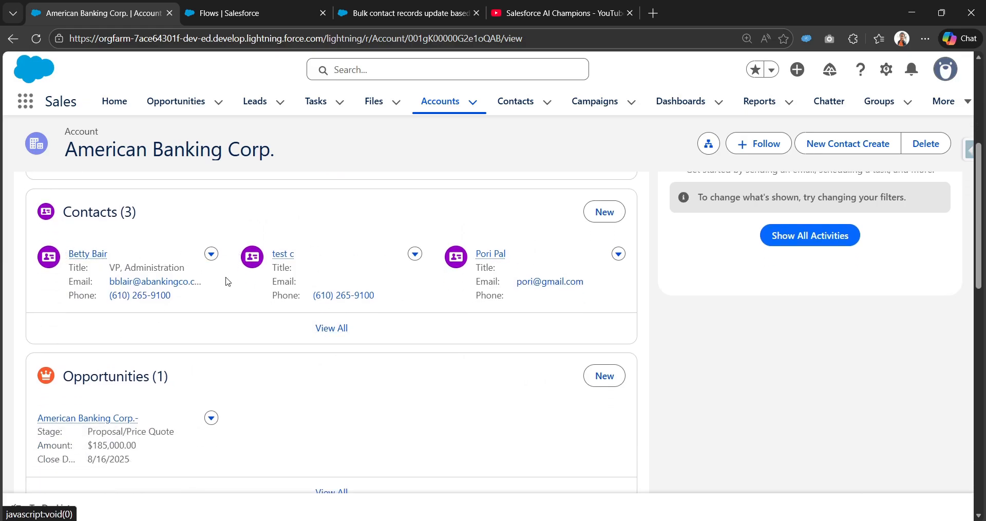
{"action": "left_click", "coordinate": [298, 7]}
{"action": "left_click", "coordinate": [405, 13]}
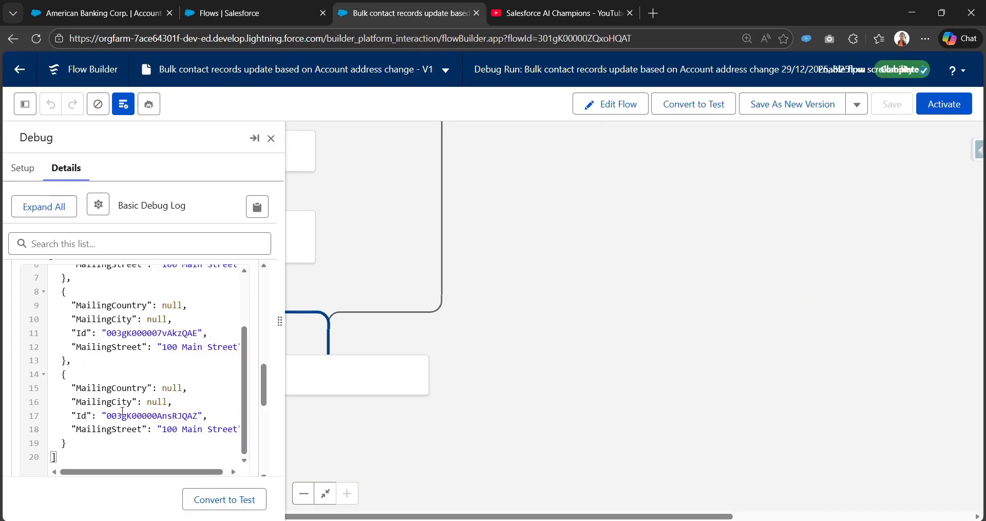
Examine the Update Records details in the debug log, including the variable values, and close the debug panel
{"action": "scroll", "coordinate": [227, 426], "scroll_direction": "down", "scroll_amount": 5}
{"action": "left_click", "coordinate": [39, 306]}
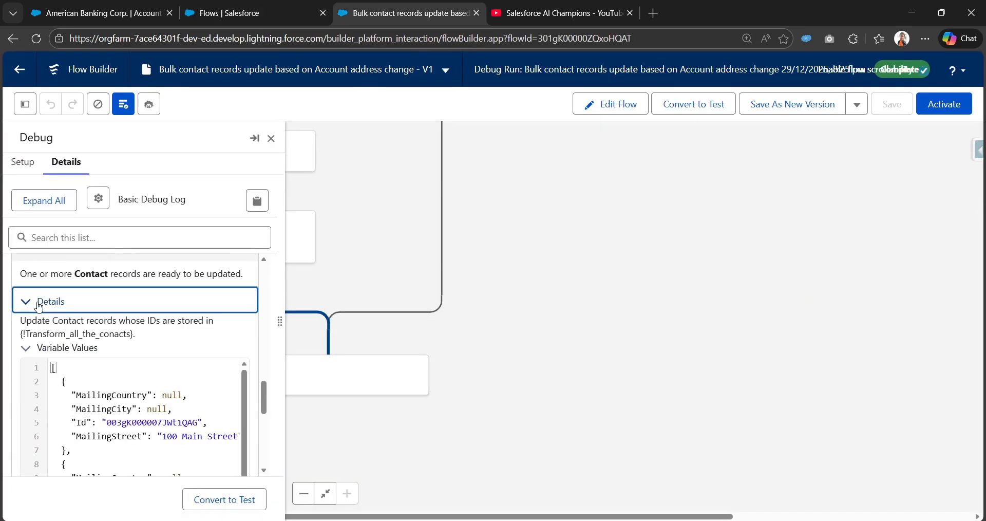
{"action": "scroll", "coordinate": [98, 384], "scroll_direction": "up", "scroll_amount": 5}
{"action": "scroll", "coordinate": [132, 447], "scroll_direction": "down", "scroll_amount": 3}
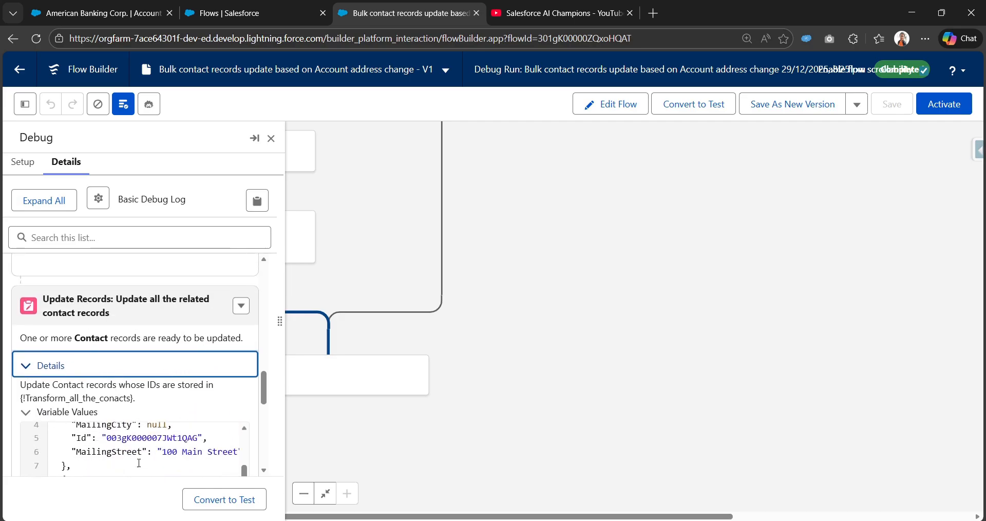
{"action": "scroll", "coordinate": [132, 418], "scroll_direction": "down", "scroll_amount": 3}
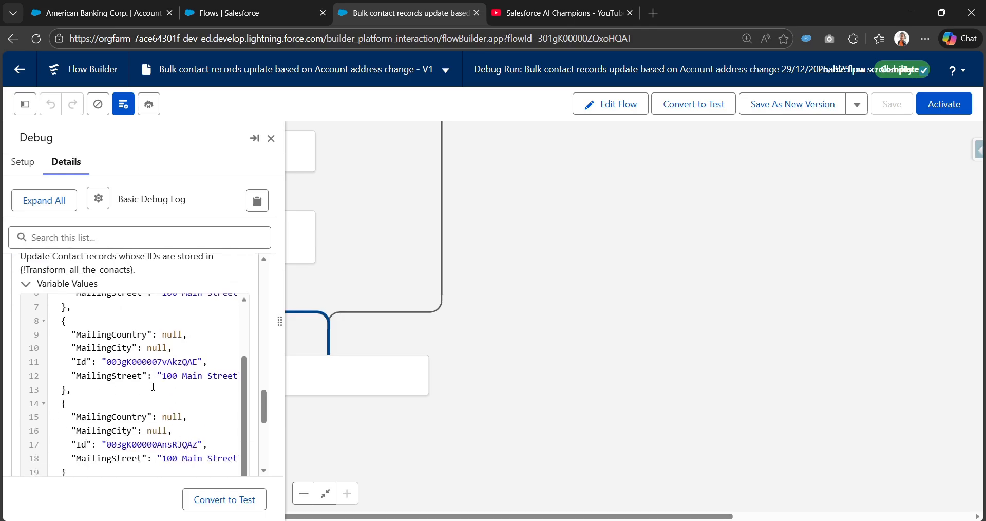
{"action": "scroll", "coordinate": [153, 387], "scroll_direction": "down", "scroll_amount": 2}
{"action": "left_click", "coordinate": [271, 138]}
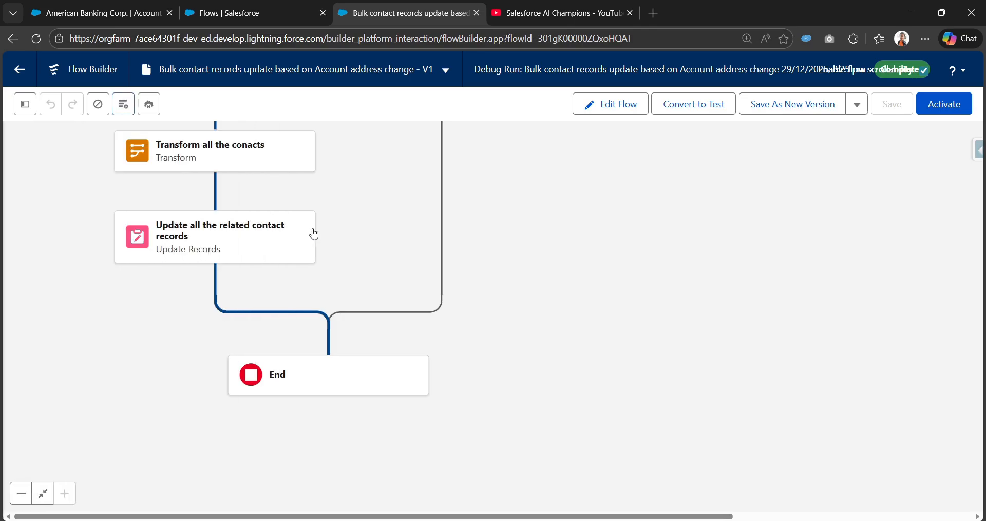
Leave the debug run for flow editing and activate the contact update flow
{"action": "left_click_drag", "start_coordinate": [364, 203], "coordinate": [445, 387]}
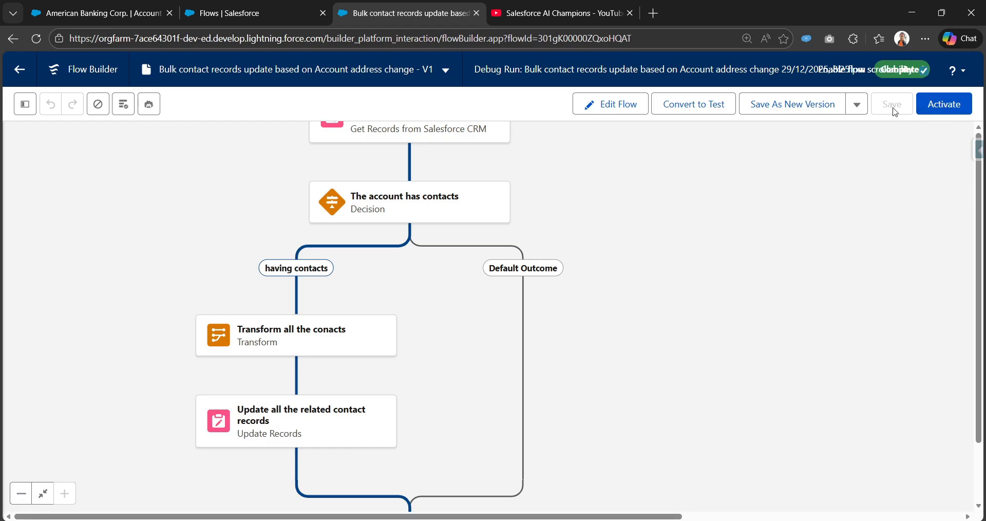
{"action": "left_click", "coordinate": [611, 111]}
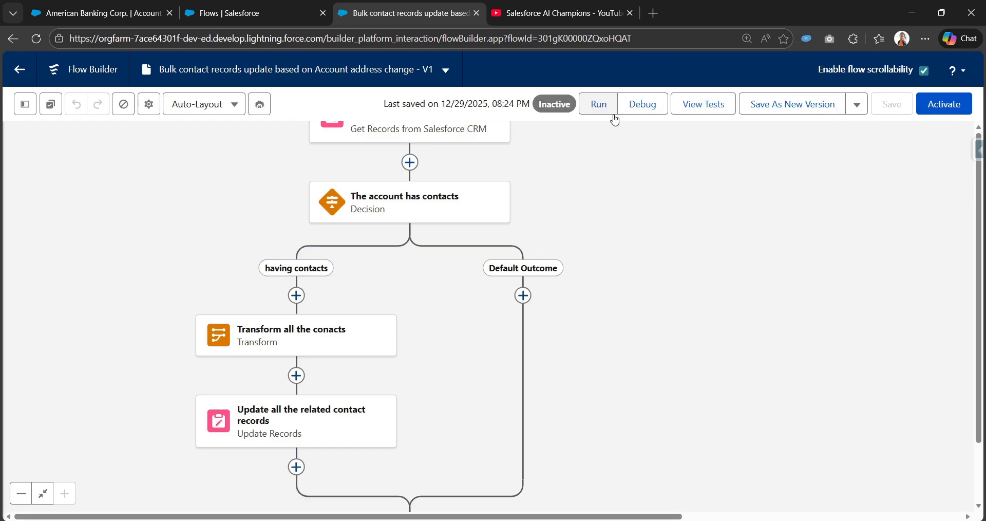
{"action": "left_click", "coordinate": [950, 109]}
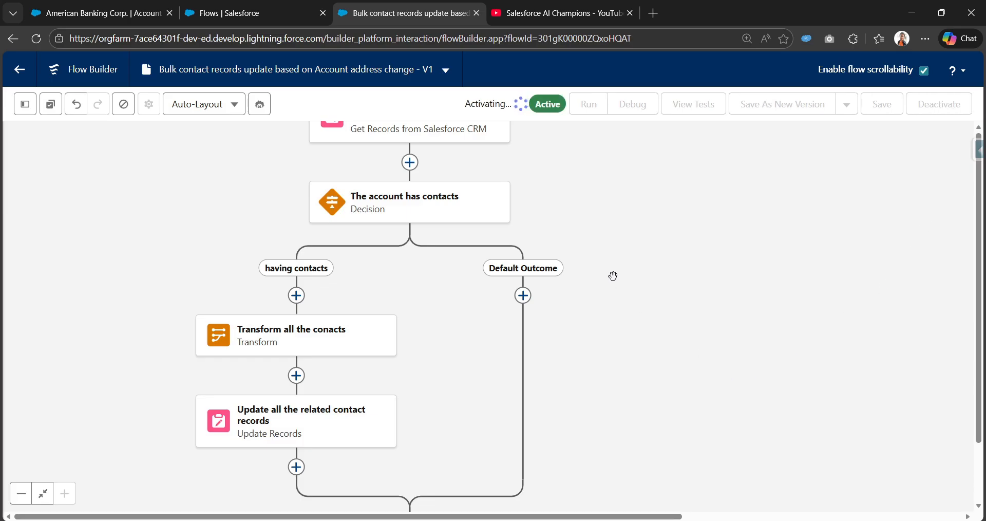
{"action": "mouse_move", "coordinate": [612, 275]}
{"action": "left_mouse_down"}
{"action": "mouse_move", "coordinate": [641, 385]}
{"action": "mouse_move", "coordinate": [612, 257]}
{"action": "left_mouse_up"}
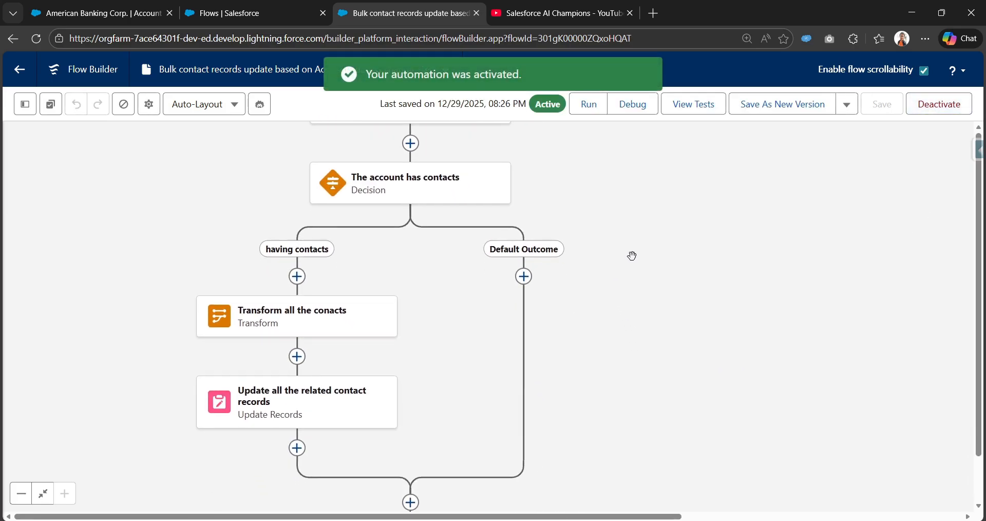
Edit the American Banking Corp. shipping address, setting Shipping Country to India and appending "New" to the Shipping Street
{"action": "left_click", "coordinate": [281, 16]}
{"action": "left_click", "coordinate": [85, 6]}
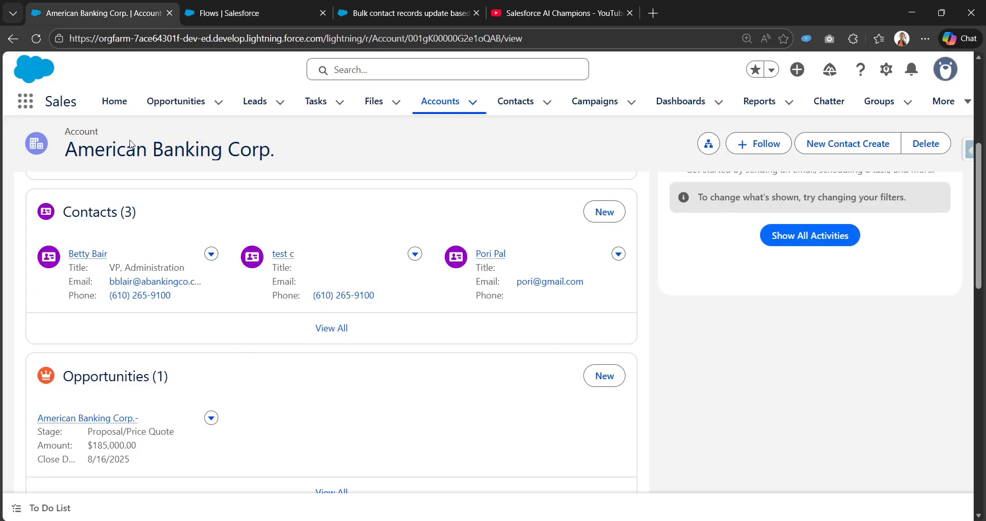
{"action": "scroll", "coordinate": [583, 296], "scroll_direction": "up", "scroll_amount": 5}
{"action": "left_click", "coordinate": [124, 267]}
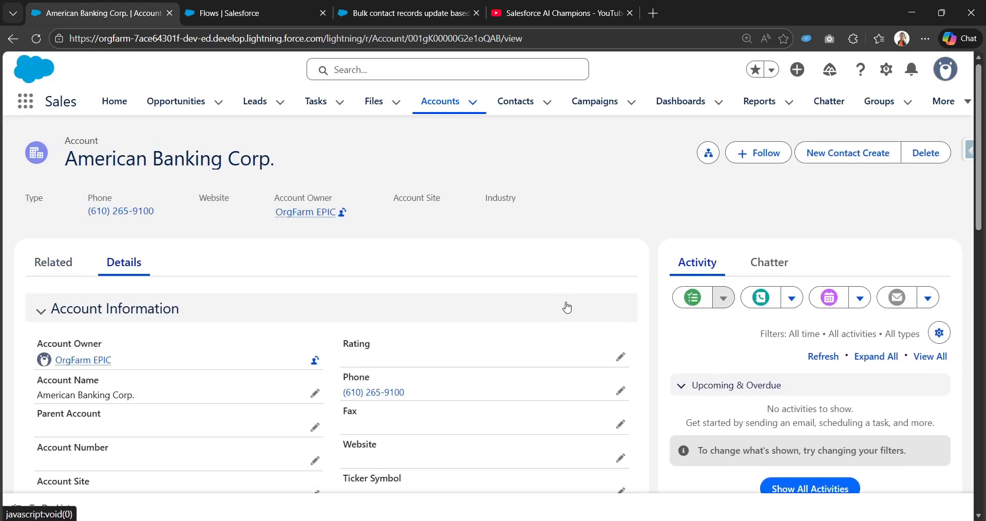
{"action": "scroll", "coordinate": [568, 306], "scroll_direction": "down", "scroll_amount": 5}
{"action": "left_click", "coordinate": [620, 219]}
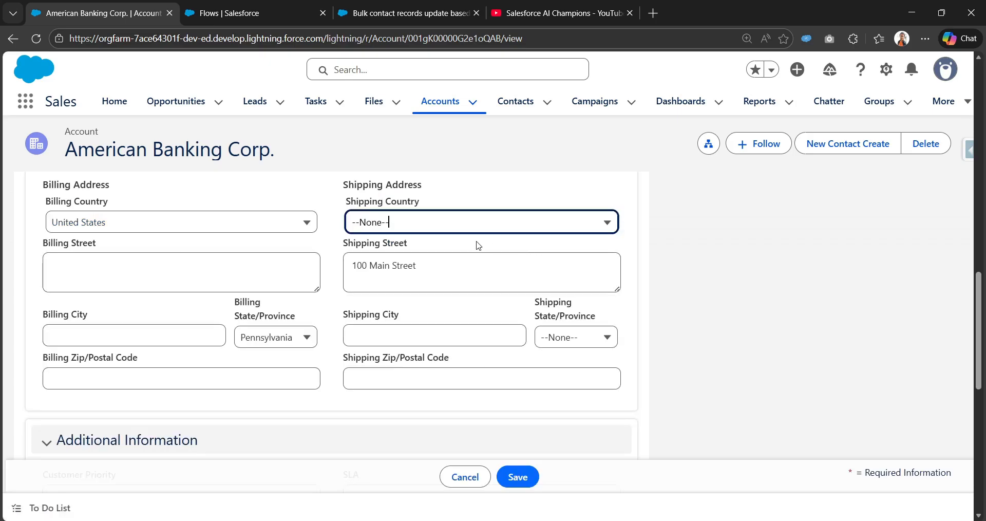
{"action": "scroll", "coordinate": [483, 257], "scroll_direction": "up", "scroll_amount": 1}
{"action": "left_click", "coordinate": [483, 284]}
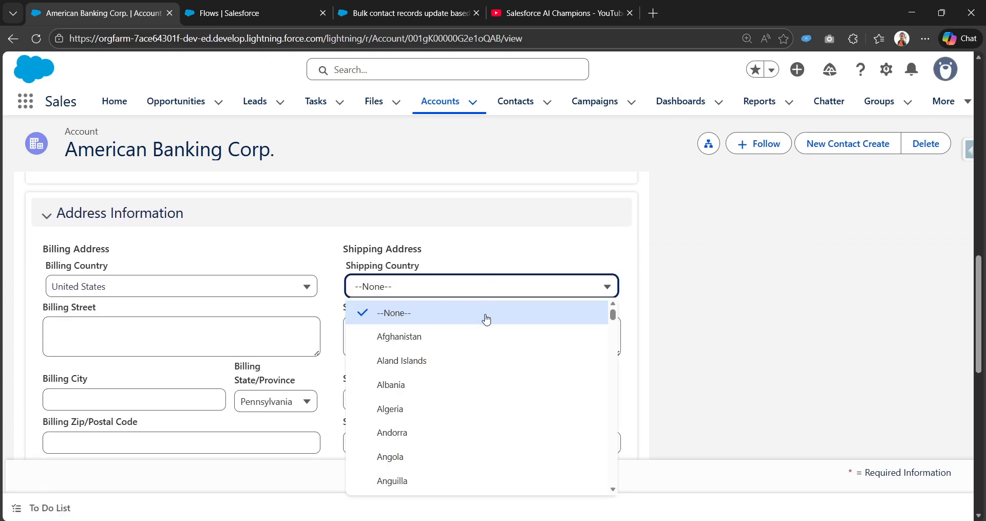
{"action": "type", "text": "in"}
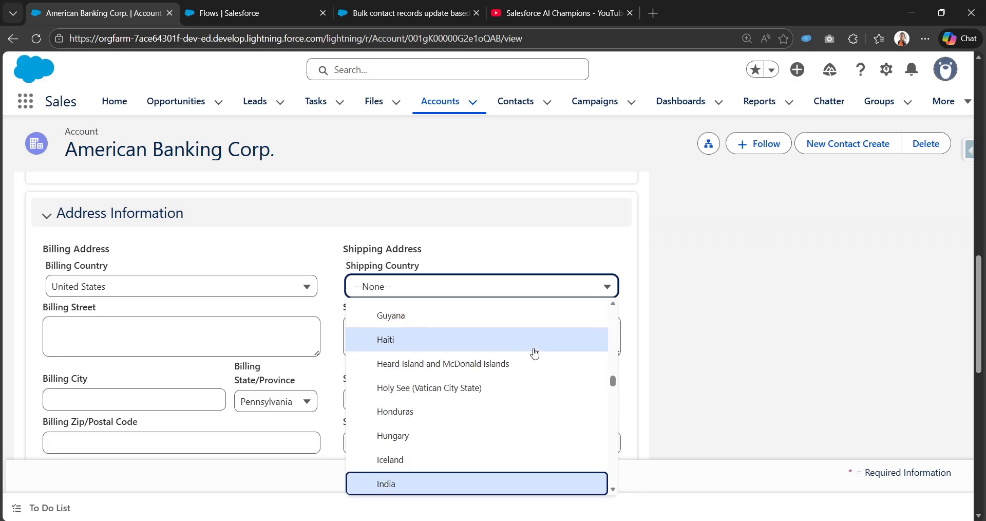
{"action": "left_click", "coordinate": [460, 484]}
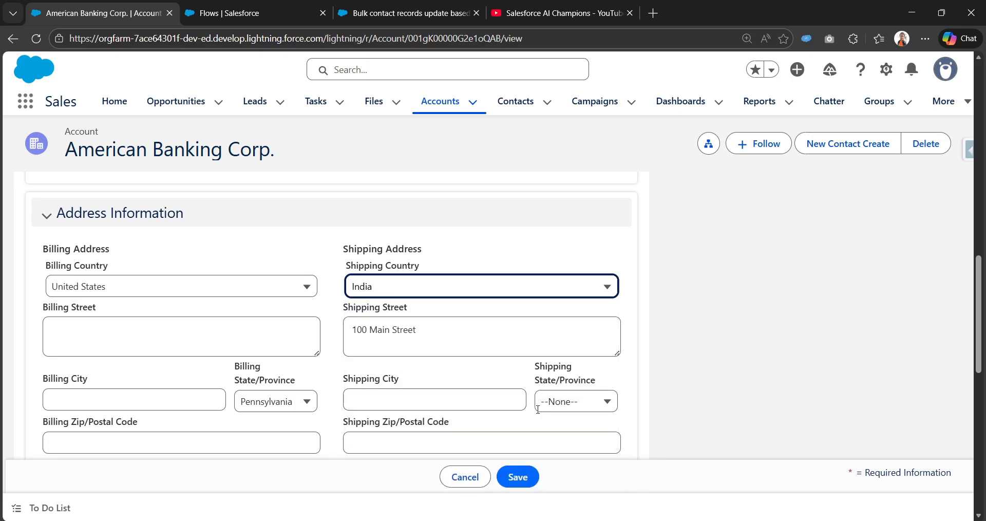
{"action": "left_click", "coordinate": [508, 349]}
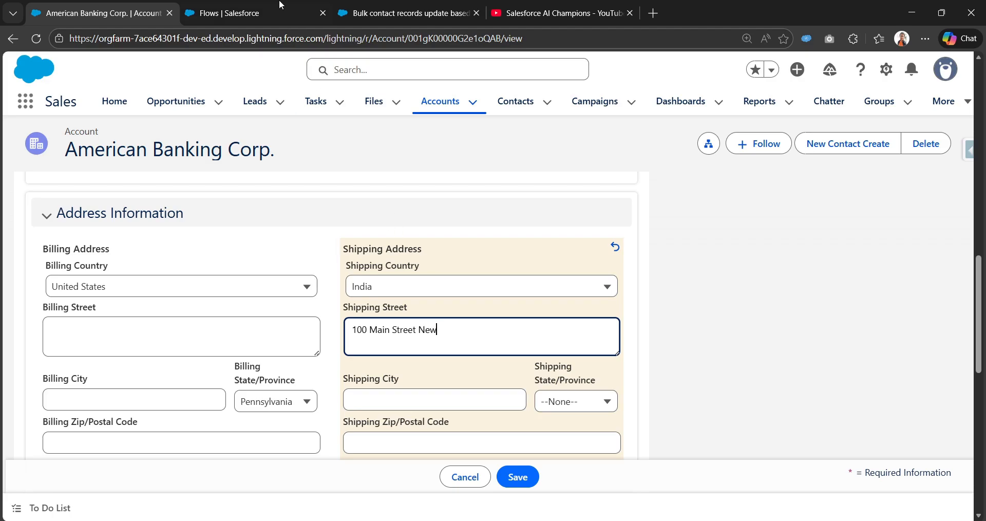
Review the entry condition on Shipping Street in the flow's Start element configuration
{"action": "left_click", "coordinate": [263, 22]}
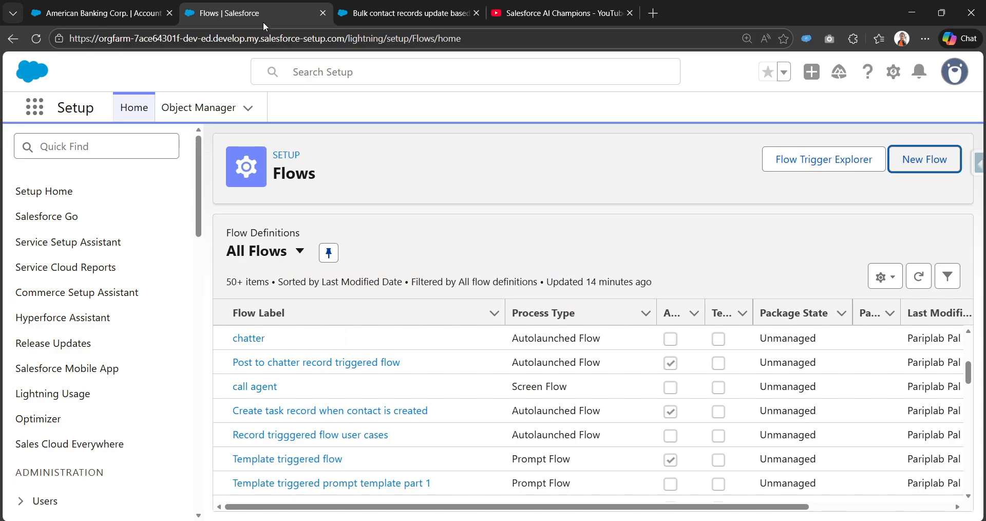
{"action": "left_click", "coordinate": [427, 9]}
{"action": "scroll", "coordinate": [405, 250], "scroll_direction": "up", "scroll_amount": 5}
{"action": "left_click", "coordinate": [459, 300]}
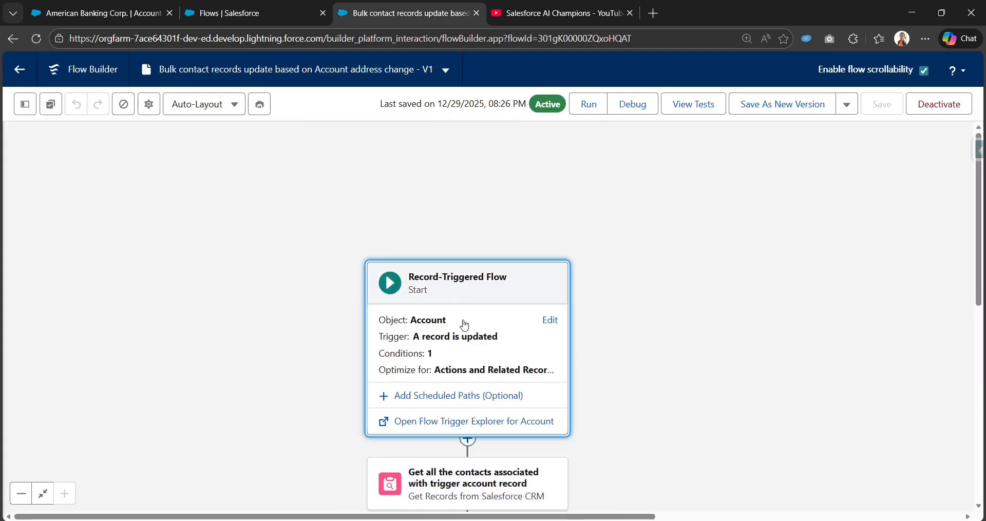
{"action": "left_click", "coordinate": [545, 321]}
{"action": "scroll", "coordinate": [540, 321], "scroll_direction": "down", "scroll_amount": 8}
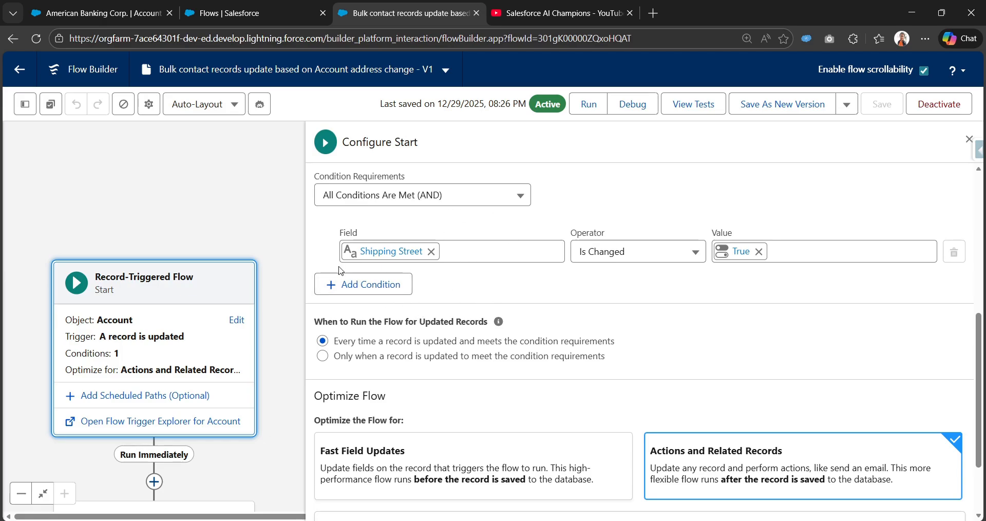
Set the American Banking Corp. Shipping City to Kolkata and save the account record
{"action": "left_click", "coordinate": [117, 6]}
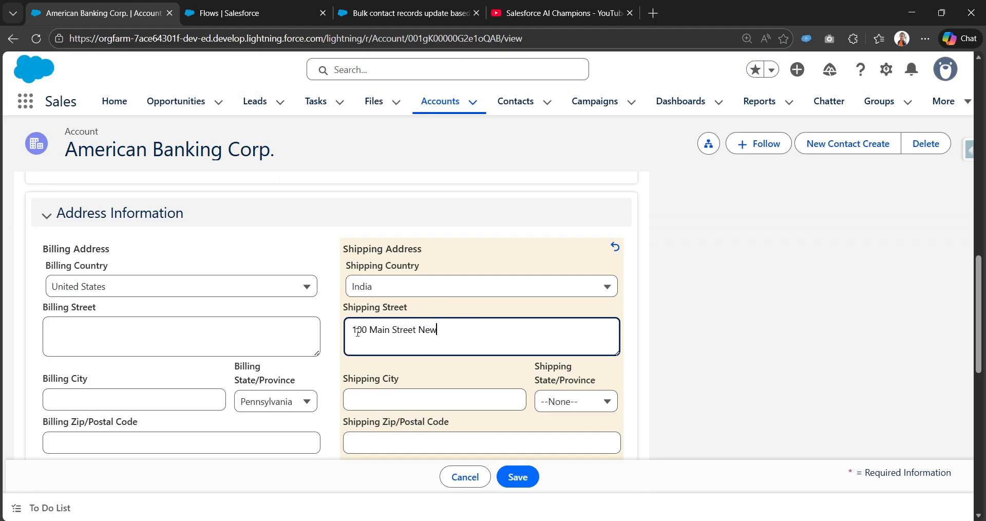
{"action": "left_click", "coordinate": [430, 392]}
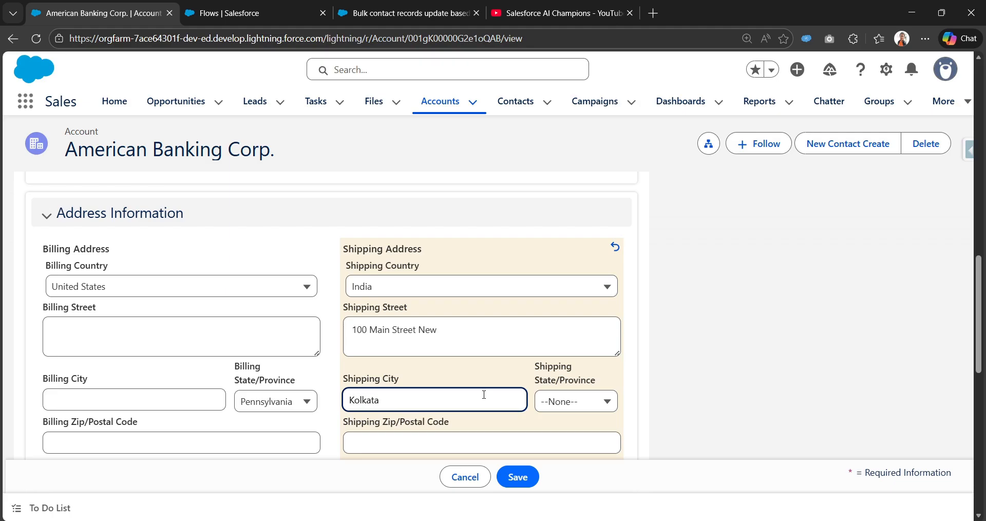
{"action": "scroll", "coordinate": [516, 407], "scroll_direction": "down", "scroll_amount": 1}
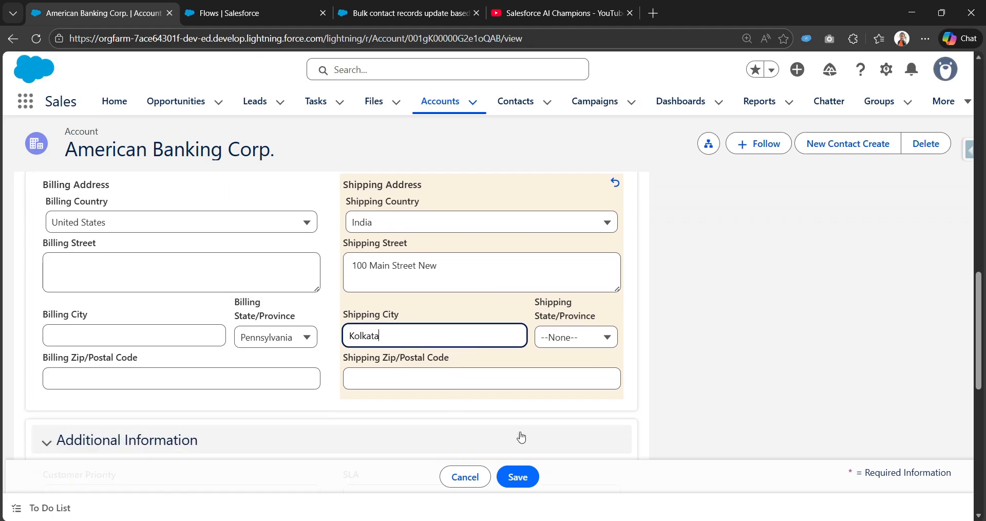
{"action": "left_click", "coordinate": [518, 476]}
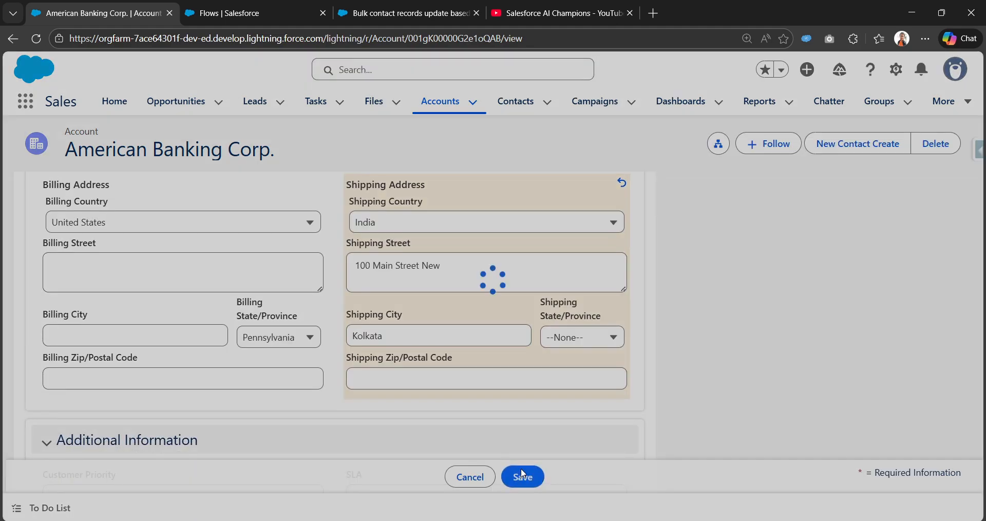
Review the saved shipping address in the American Banking Corp. account's address information
{"action": "scroll", "coordinate": [368, 374], "scroll_direction": "up", "scroll_amount": 5}
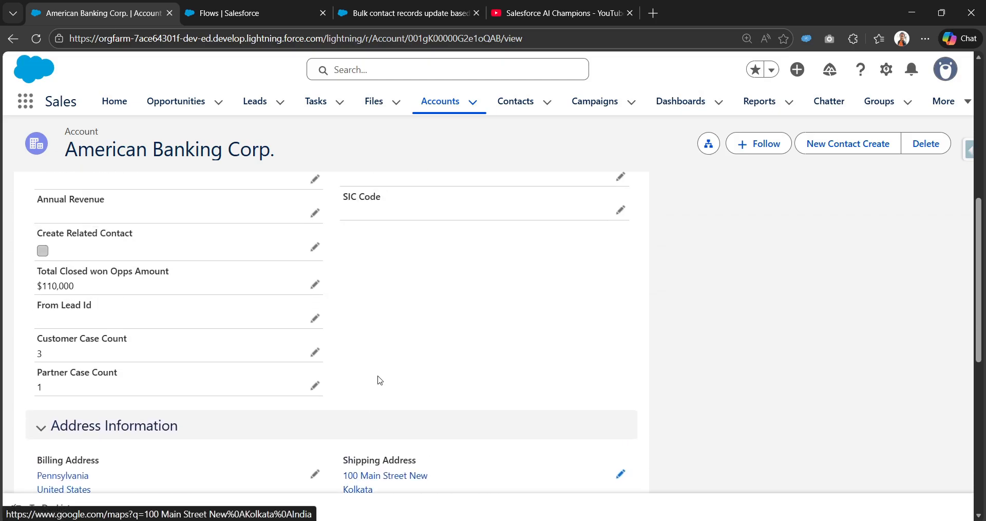
{"action": "scroll", "coordinate": [411, 395], "scroll_direction": "down", "scroll_amount": 1}
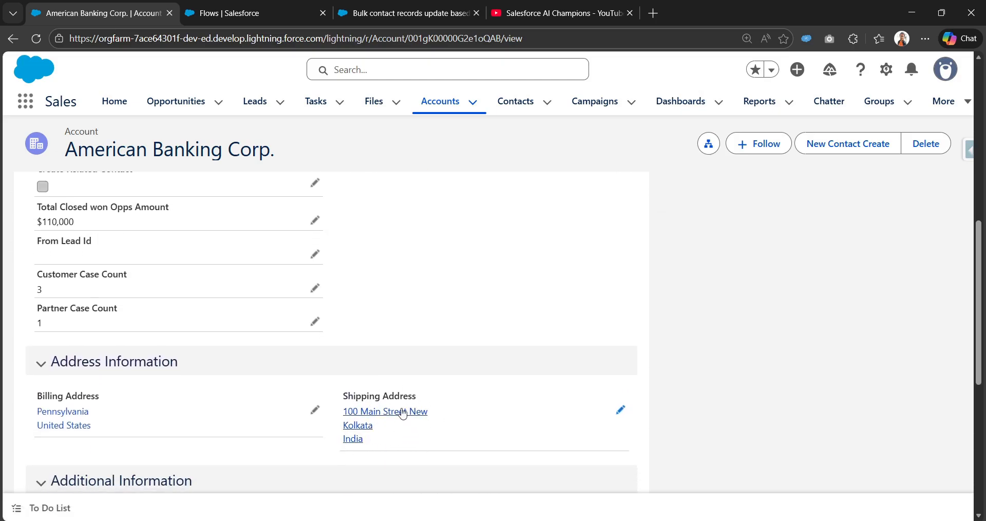
{"action": "scroll", "coordinate": [244, 381], "scroll_direction": "up", "scroll_amount": 10}
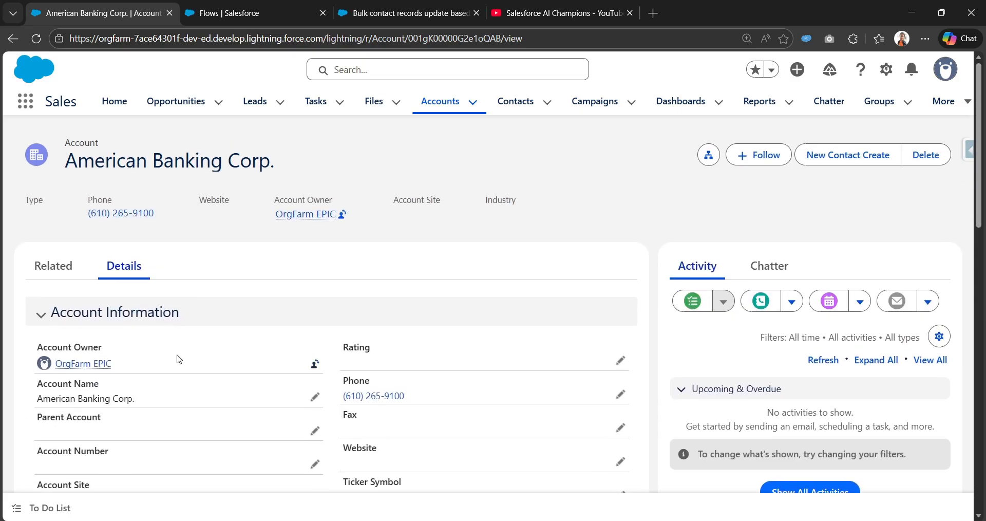
Open each of the American Banking Corp. account's related contacts in its own browser tab
{"action": "left_click", "coordinate": [52, 266]}
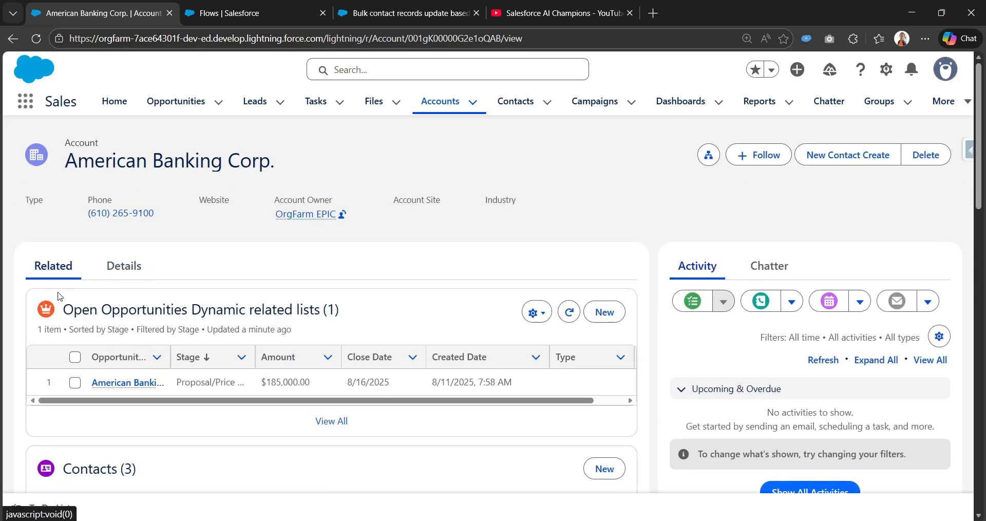
{"action": "scroll", "coordinate": [72, 330], "scroll_direction": "down", "scroll_amount": 8}
{"action": "scroll", "coordinate": [51, 334], "scroll_direction": "down", "scroll_amount": 1}
{"action": "scroll", "coordinate": [51, 329], "scroll_direction": "up", "scroll_amount": 6}
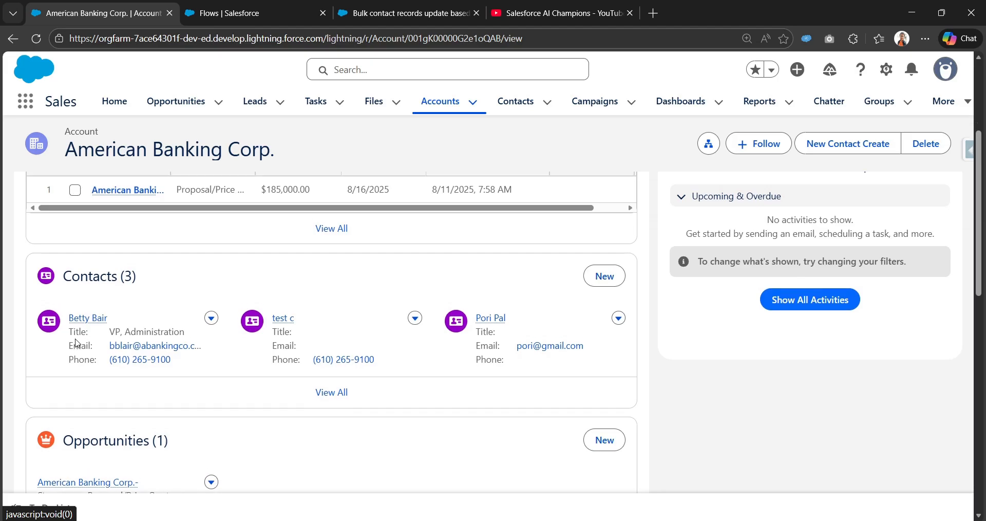
{"action": "right_click", "coordinate": [87, 320]}
{"action": "left_click", "coordinate": [115, 331]}
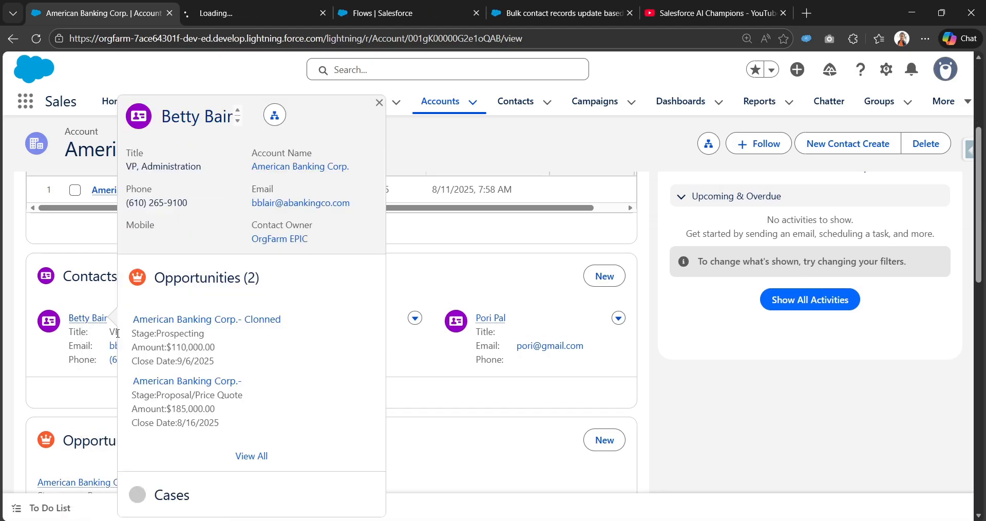
{"action": "right_click", "coordinate": [286, 319]}
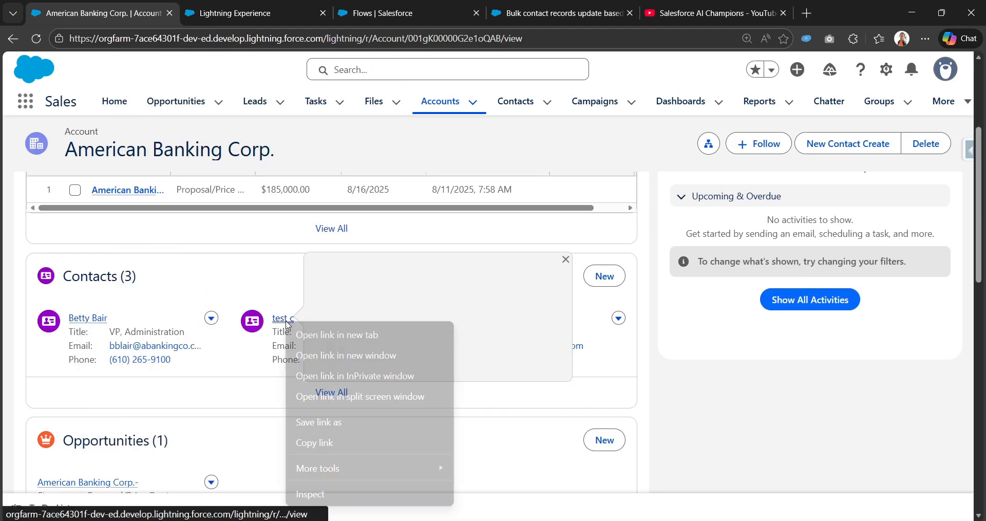
{"action": "left_click", "coordinate": [314, 333]}
{"action": "right_click", "coordinate": [503, 320]}
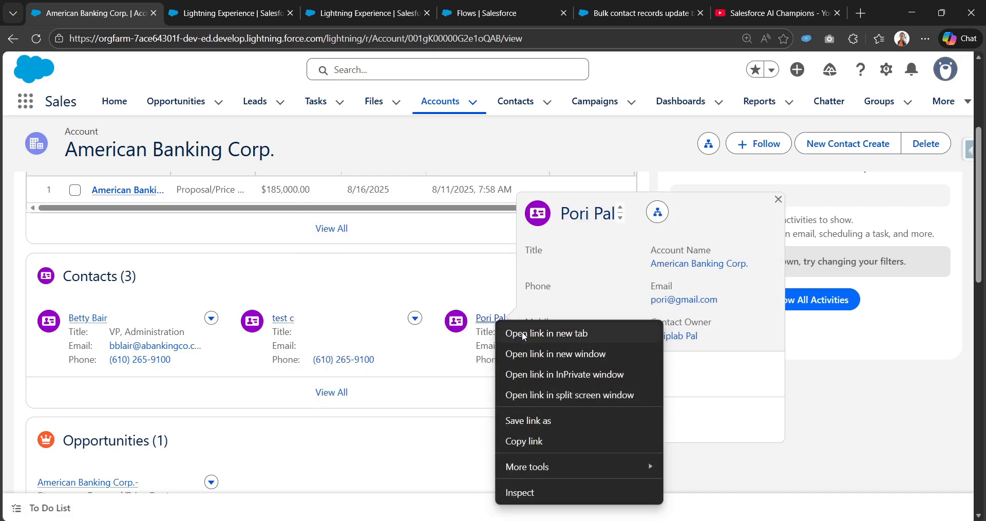
{"action": "left_click", "coordinate": [522, 333]}
Inspect the first related contact's mailing address fields in its details, leaving the edit form without saving
{"action": "left_click", "coordinate": [182, 6]}
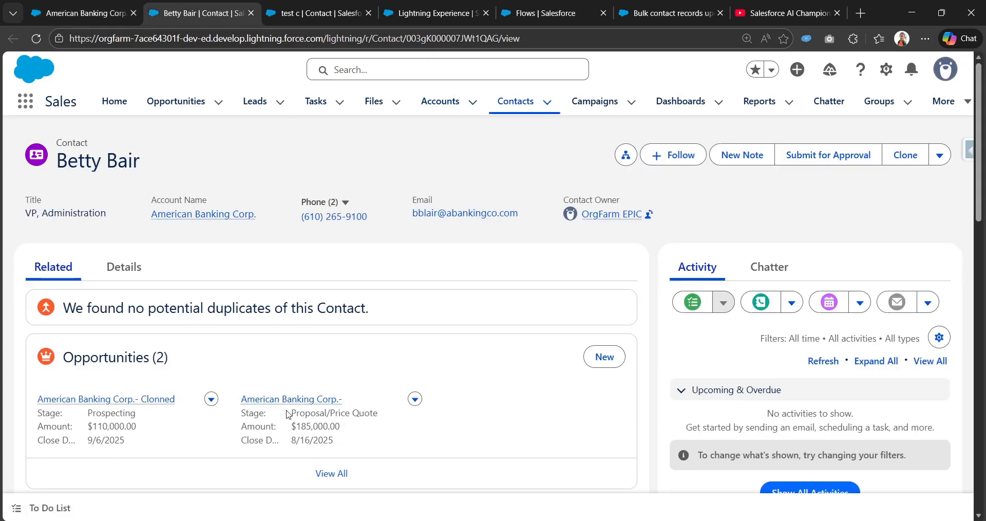
{"action": "left_click", "coordinate": [136, 275]}
{"action": "scroll", "coordinate": [177, 360], "scroll_direction": "down", "scroll_amount": 10}
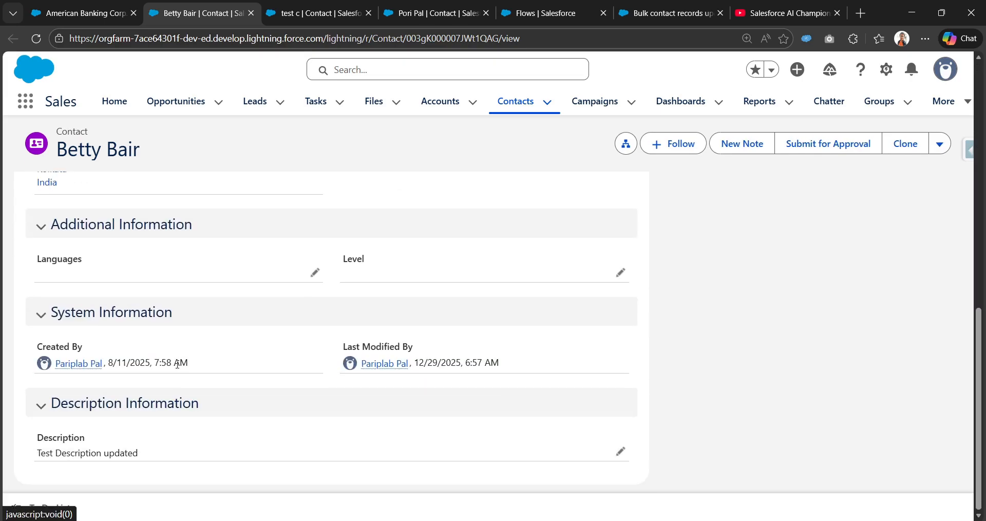
{"action": "scroll", "coordinate": [176, 361], "scroll_direction": "up", "scroll_amount": 3}
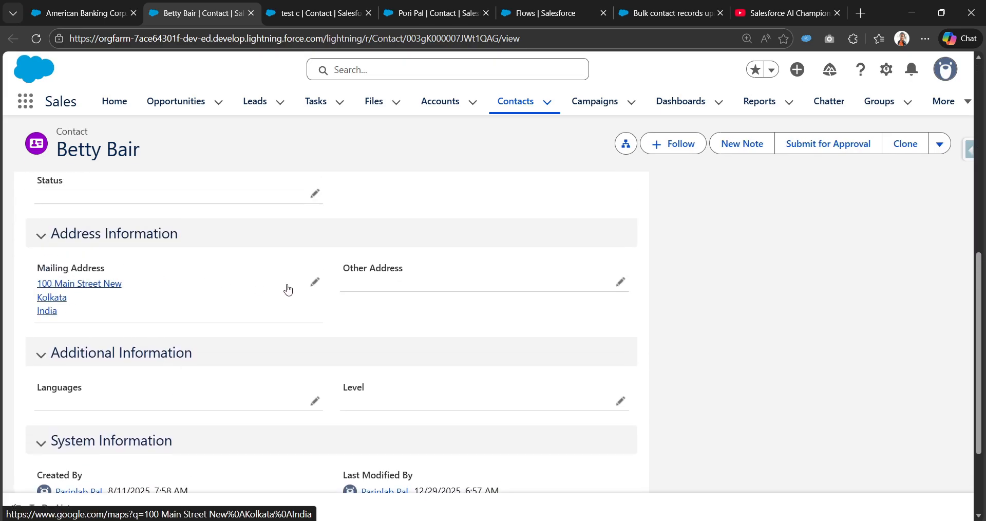
{"action": "left_click", "coordinate": [315, 282]}
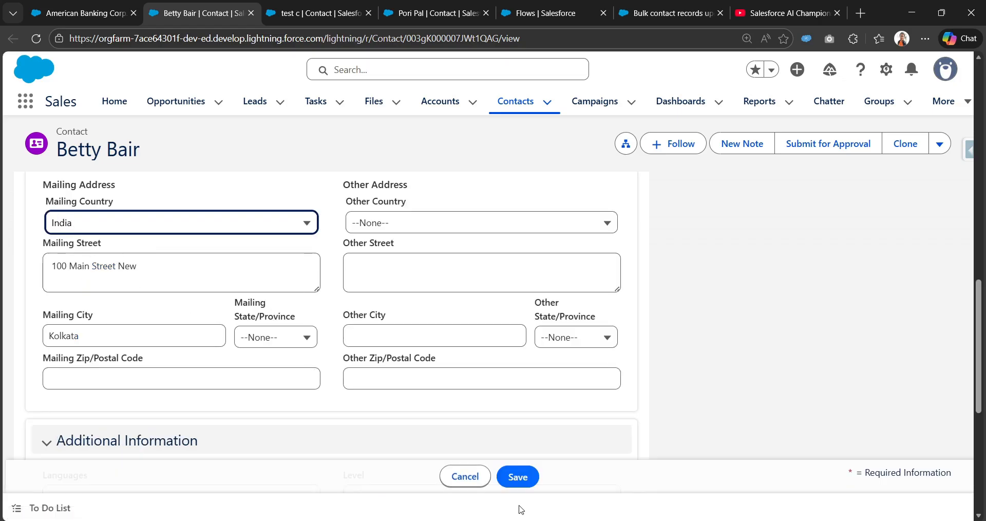
{"action": "left_click", "coordinate": [473, 480]}
{"action": "scroll", "coordinate": [301, 402], "scroll_direction": "up", "scroll_amount": 3}
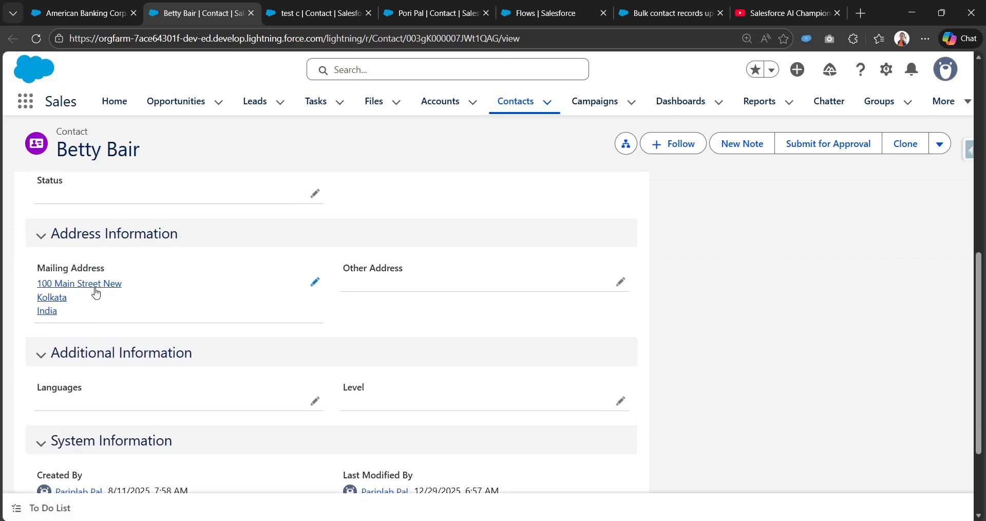
Check the mailing address in the details of the second and third related contacts
{"action": "left_click", "coordinate": [319, 13]}
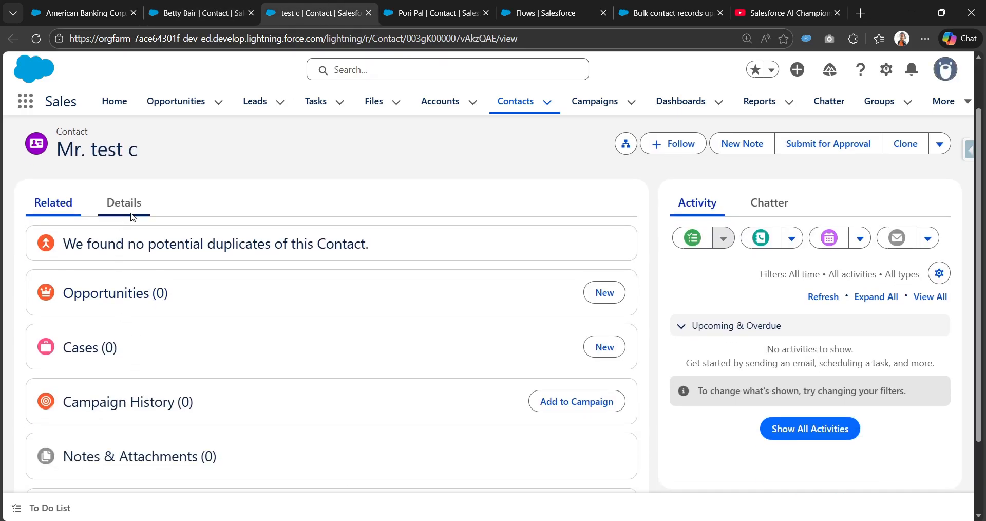
{"action": "left_click", "coordinate": [123, 225]}
{"action": "scroll", "coordinate": [110, 421], "scroll_direction": "down", "scroll_amount": 4}
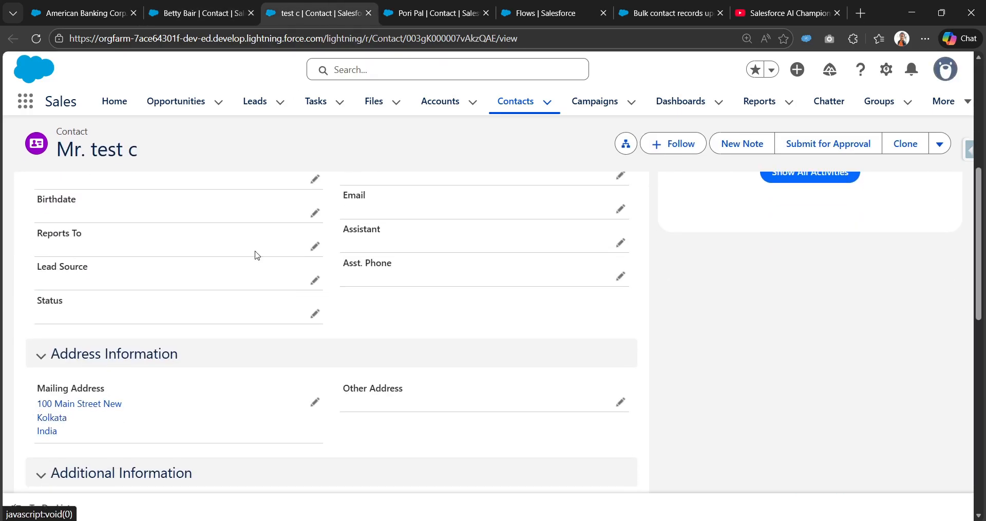
{"action": "left_click", "coordinate": [431, 13]}
{"action": "left_click", "coordinate": [136, 263]}
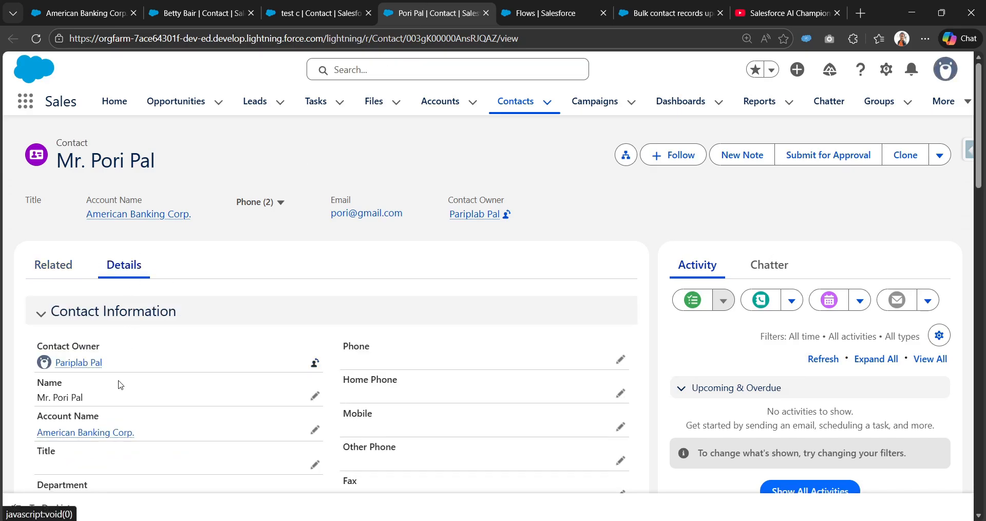
{"action": "scroll", "coordinate": [120, 391], "scroll_direction": "down", "scroll_amount": 5}
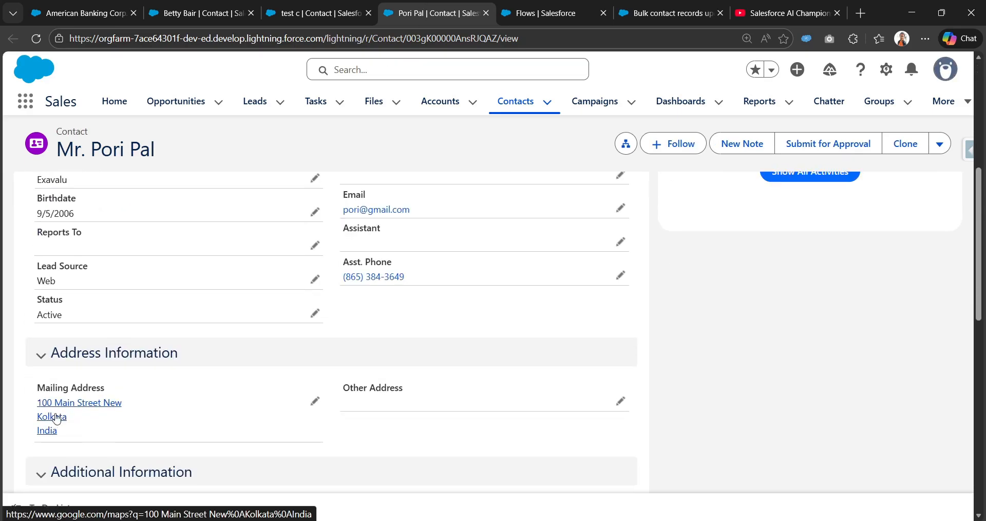
Return to the contact update flow, close the Start element configuration and review the flow's elements on the canvas
{"action": "left_click", "coordinate": [534, 6]}
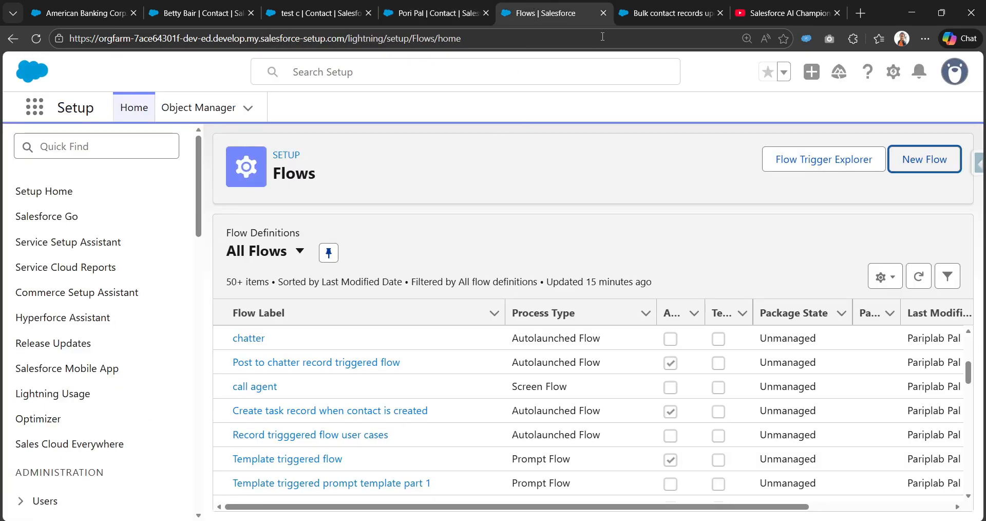
{"action": "left_click", "coordinate": [650, 15]}
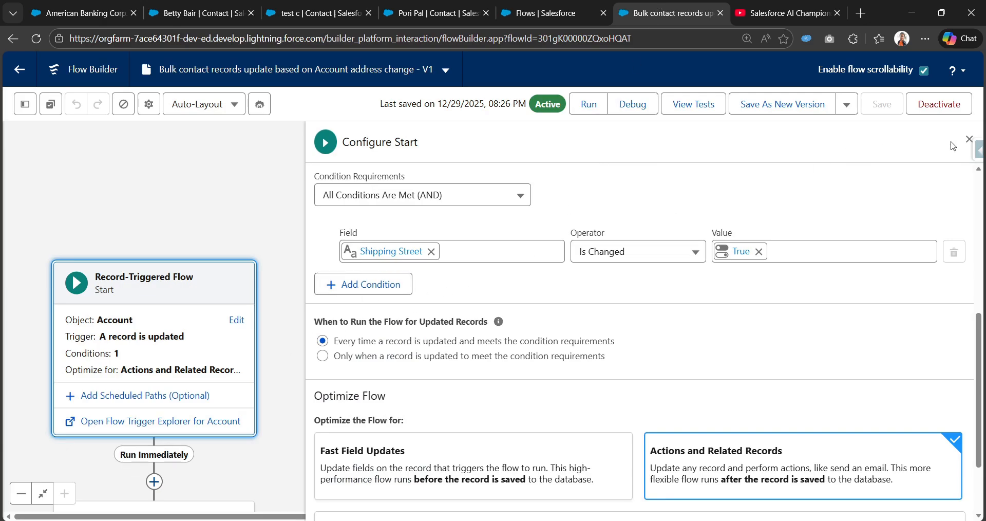
{"action": "left_click", "coordinate": [969, 142]}
{"action": "scroll", "coordinate": [573, 273], "scroll_direction": "down", "scroll_amount": 8}
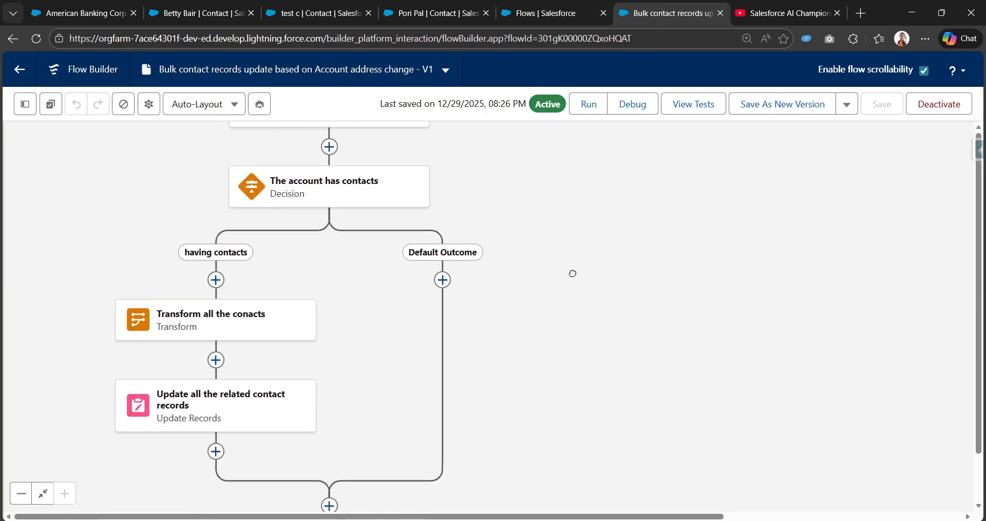